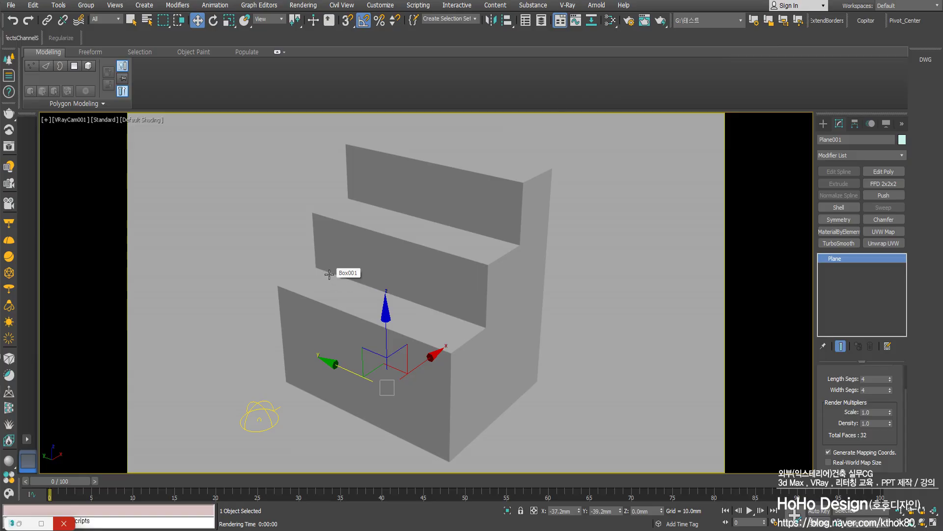
Select the stepped box and the dome light in the camera view to examine their settings
{"action": "left_click", "coordinate": [415, 235]}
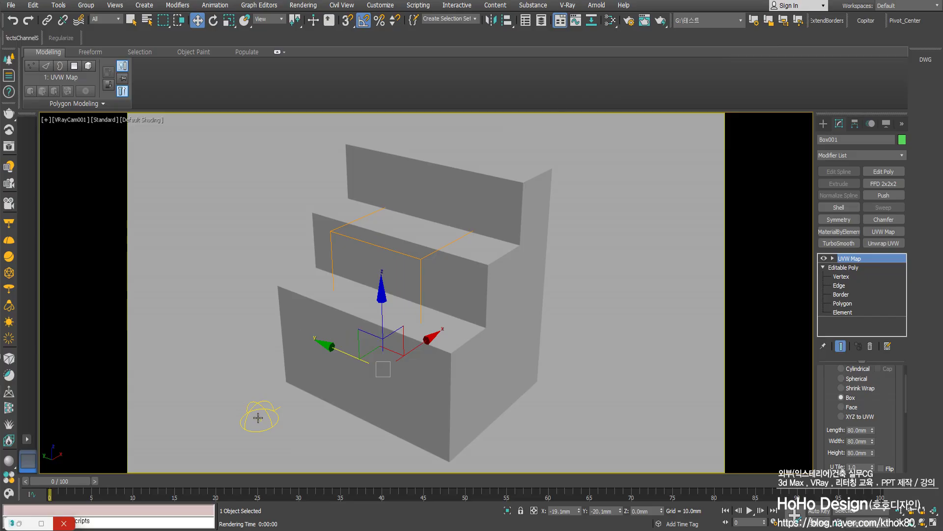
{"action": "left_click", "coordinate": [259, 417]}
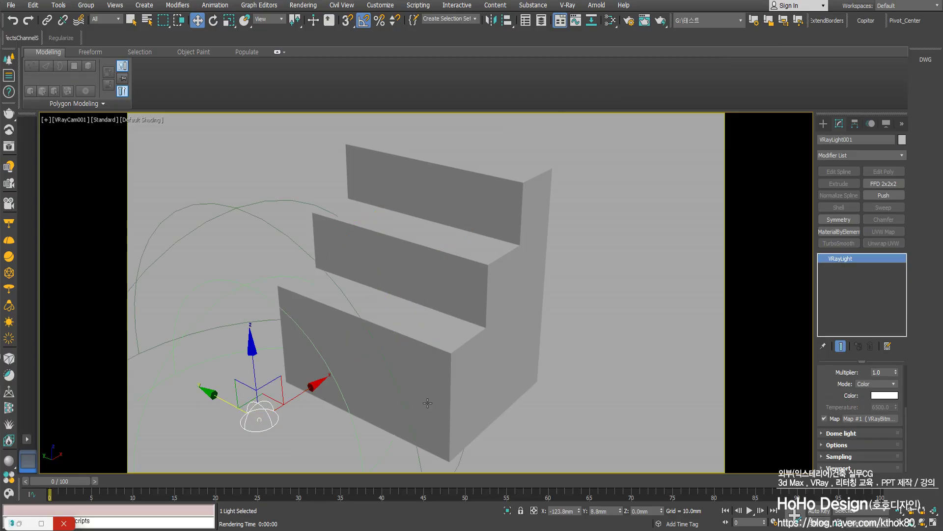
{"action": "mouse_move", "coordinate": [838, 388]}
{"action": "left_mouse_down"}
{"action": "mouse_move", "coordinate": [833, 466]}
{"action": "mouse_move", "coordinate": [826, 390]}
{"action": "left_mouse_up"}
{"action": "right_click", "coordinate": [466, 209]}
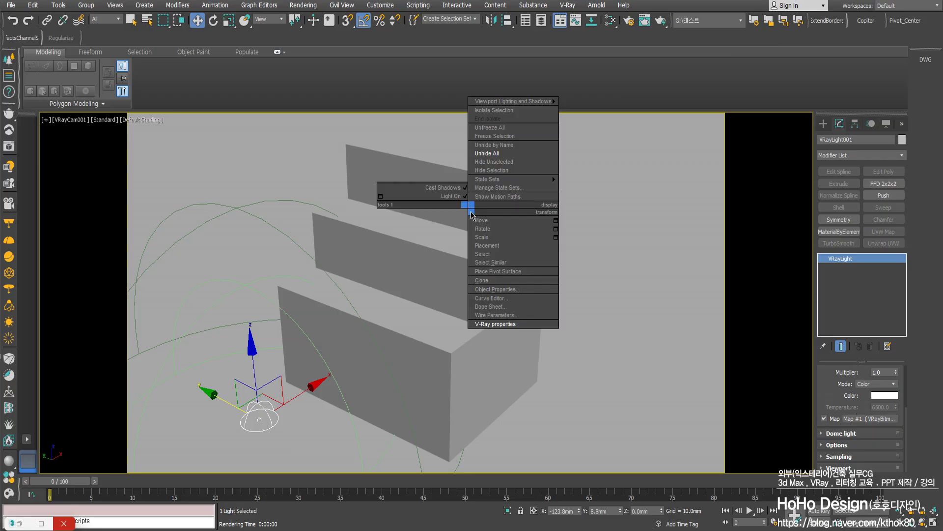
{"action": "left_click", "coordinate": [462, 219]}
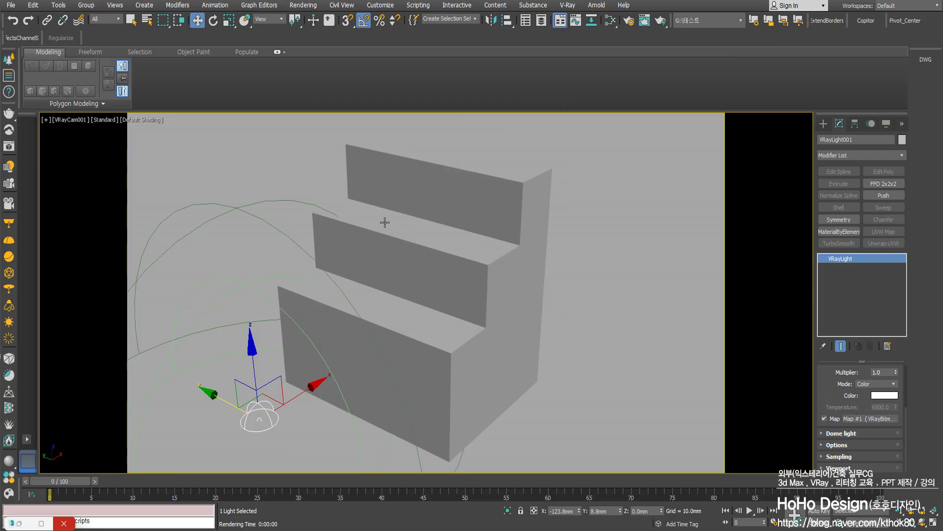
Open the material editor and examine the HDRI VRayBitmap map's parameters
{"action": "key", "text": "m"}
{"action": "left_click_drag", "start_coordinate": [207, 110], "coordinate": [302, 91]}
{"action": "left_click_drag", "start_coordinate": [370, 270], "coordinate": [335, 231]}
{"action": "left_click_drag", "start_coordinate": [534, 90], "coordinate": [466, 99]}
{"action": "right_click", "coordinate": [684, 227]}
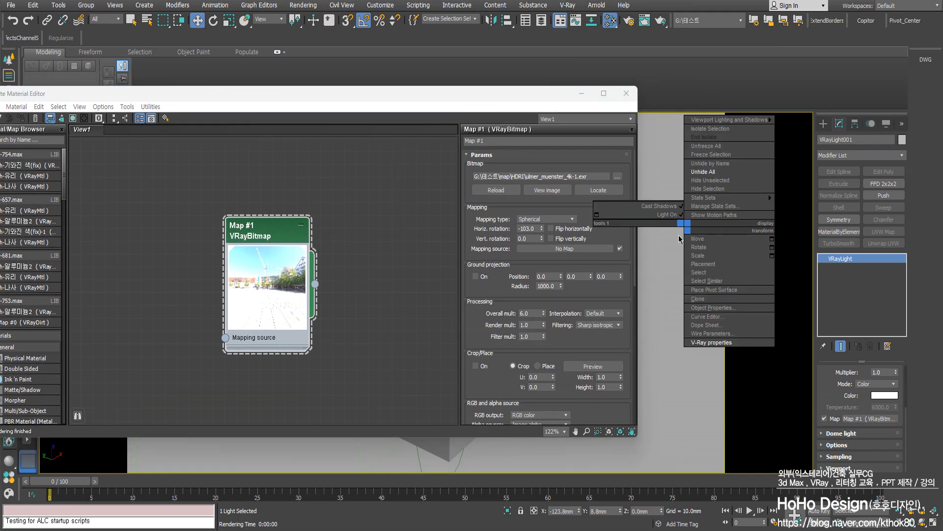
Assign the HDRI VRayBitmap node as the scene's environment map, and minimise the environment settings and material editor
{"action": "left_click", "coordinate": [303, 5]}
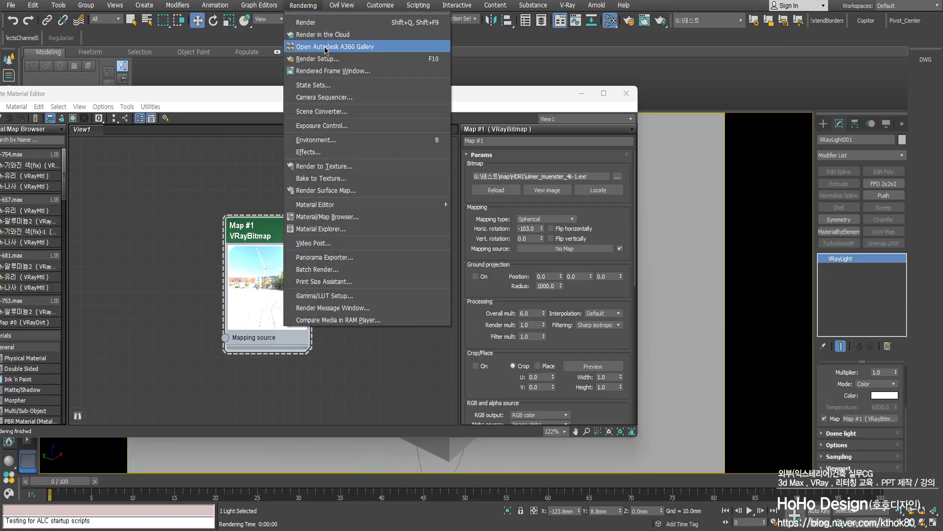
{"action": "left_click", "coordinate": [334, 126]}
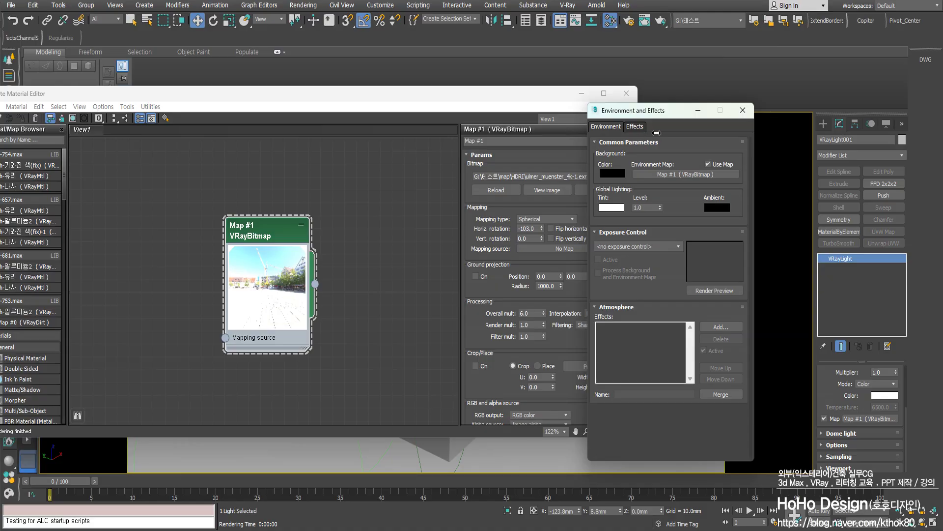
{"action": "left_click_drag", "start_coordinate": [657, 112], "coordinate": [622, 94]}
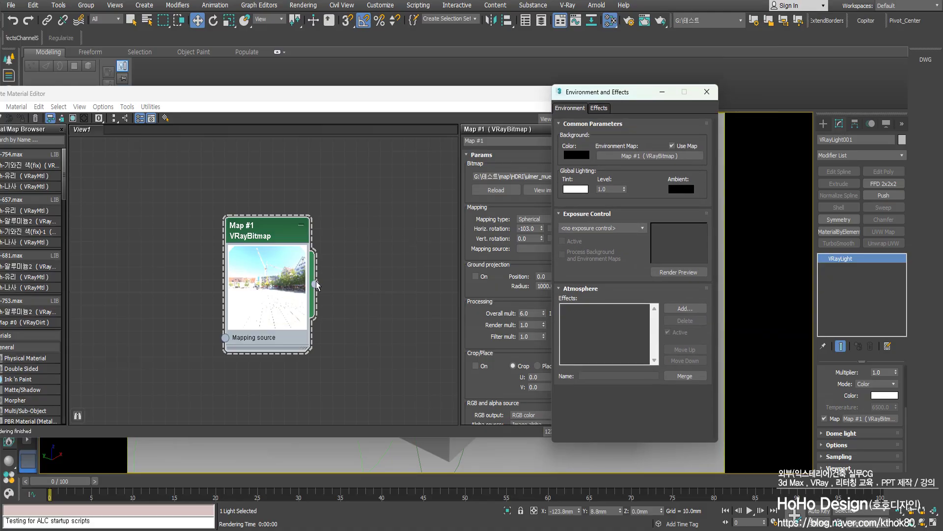
{"action": "left_click_drag", "start_coordinate": [315, 285], "coordinate": [650, 155]}
{"action": "left_click", "coordinate": [612, 300]}
{"action": "left_click", "coordinate": [661, 92]}
{"action": "left_click", "coordinate": [582, 94]}
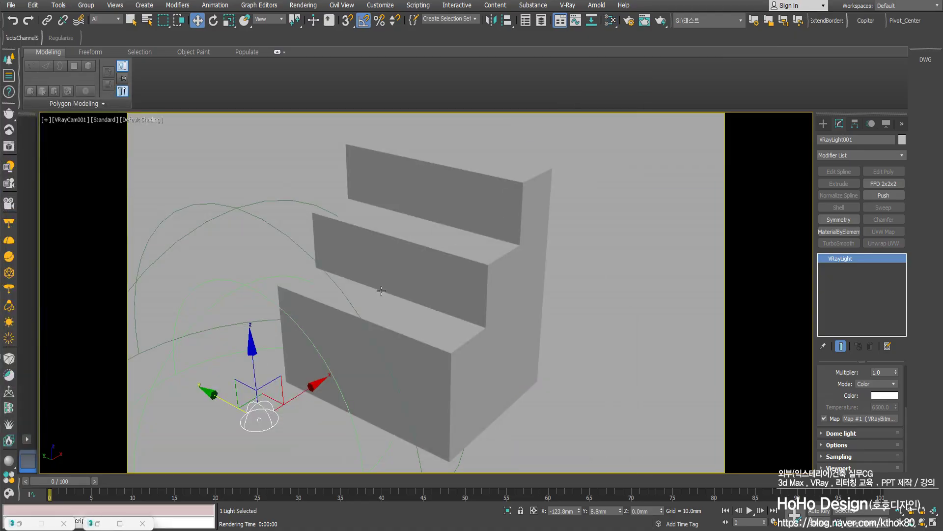
Select the ground plane and examine its full extent in a maximised top view
{"action": "left_click", "coordinate": [277, 178]}
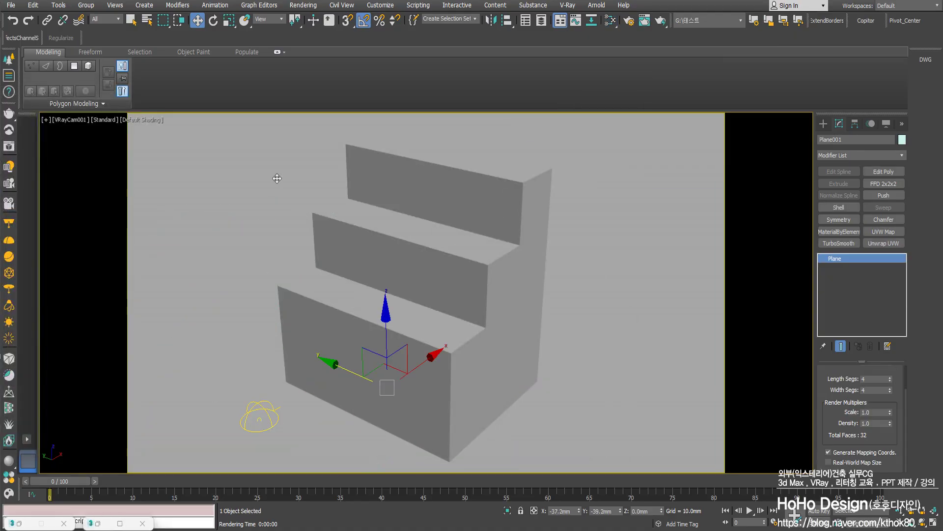
{"action": "key", "text": "alt+w"}
{"action": "right_click", "coordinate": [261, 196]}
{"action": "key", "text": "alt+w"}
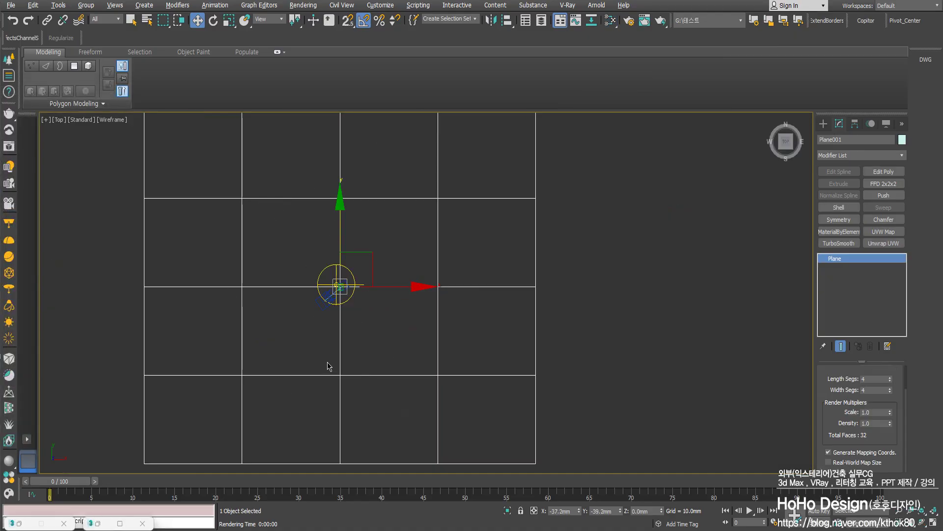
{"action": "scroll", "coordinate": [340, 323], "scroll_direction": "up", "scroll_amount": 6}
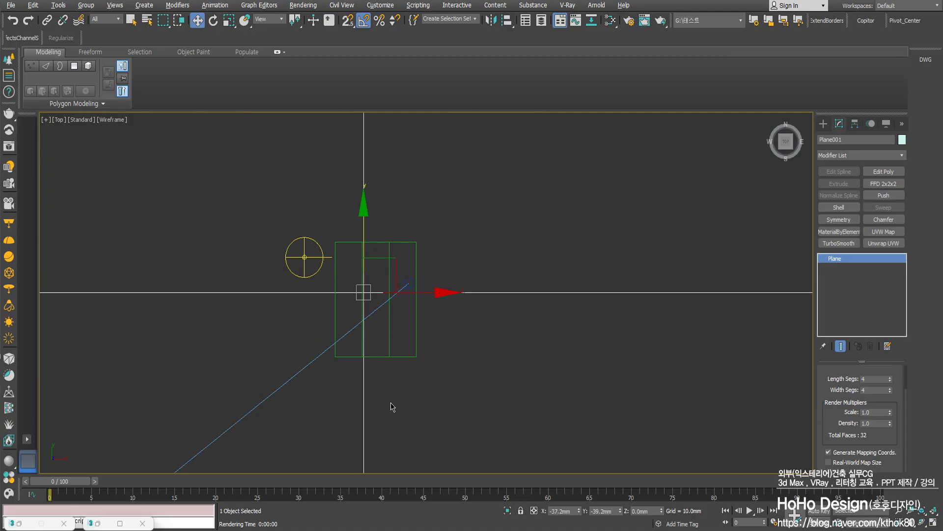
{"action": "scroll", "coordinate": [391, 396], "scroll_direction": "down", "scroll_amount": 12}
{"action": "scroll", "coordinate": [421, 434], "scroll_direction": "up", "scroll_amount": 3}
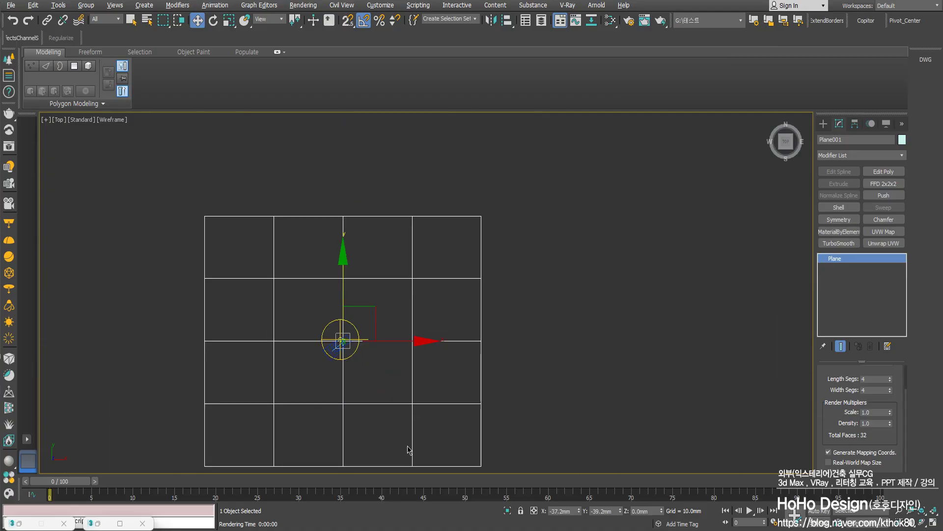
{"action": "middle_click_drag", "start_coordinate": [408, 450], "coordinate": [448, 378]}
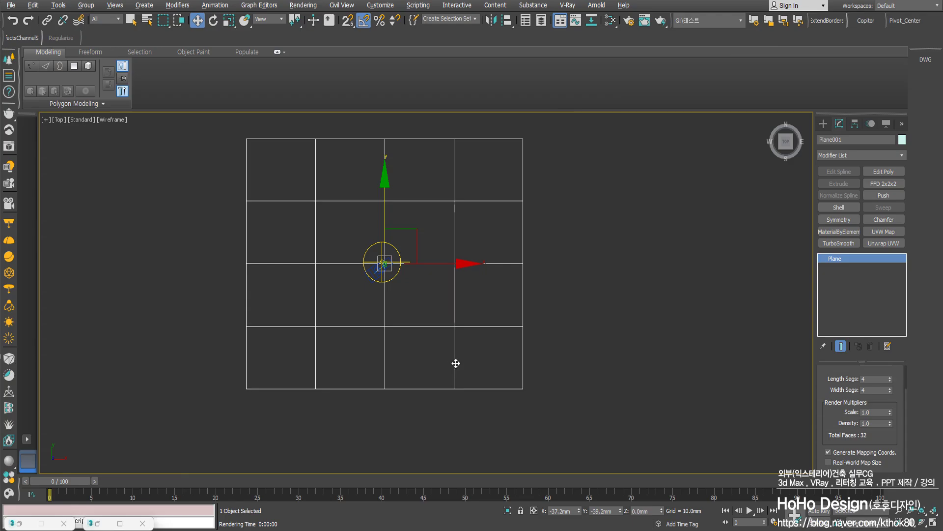
Turn on Affect alpha for the ground plane's matte shadows in its V-Ray object properties, and clear the selection
{"action": "right_click", "coordinate": [452, 344]}
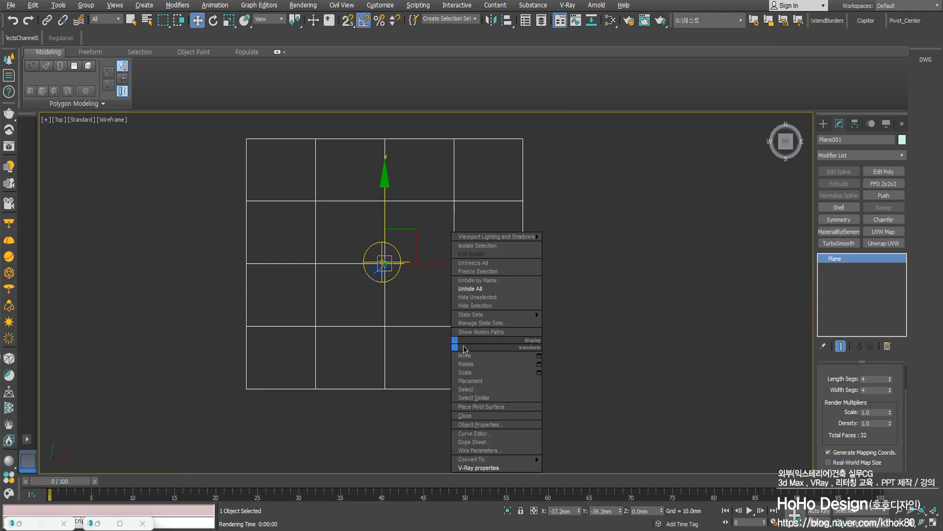
{"action": "left_click", "coordinate": [431, 195]}
{"action": "right_click", "coordinate": [451, 210]}
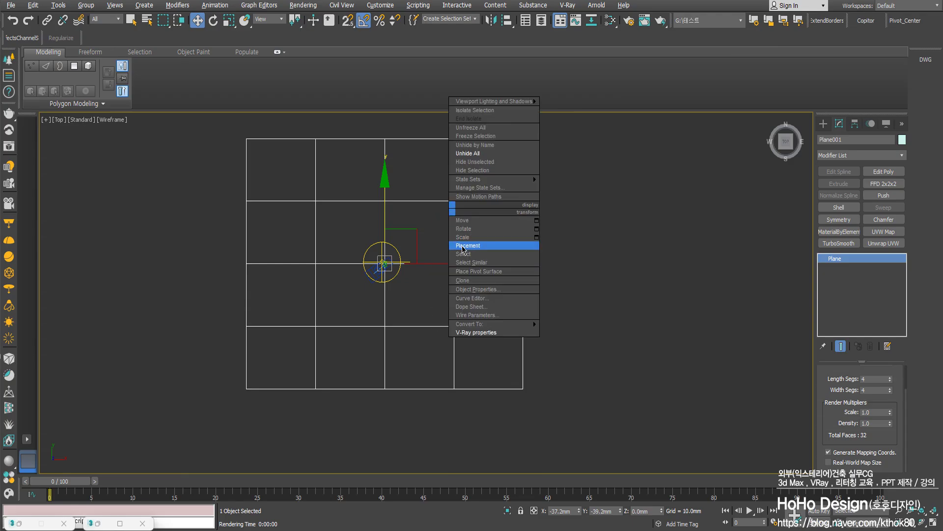
{"action": "left_click", "coordinate": [489, 333]}
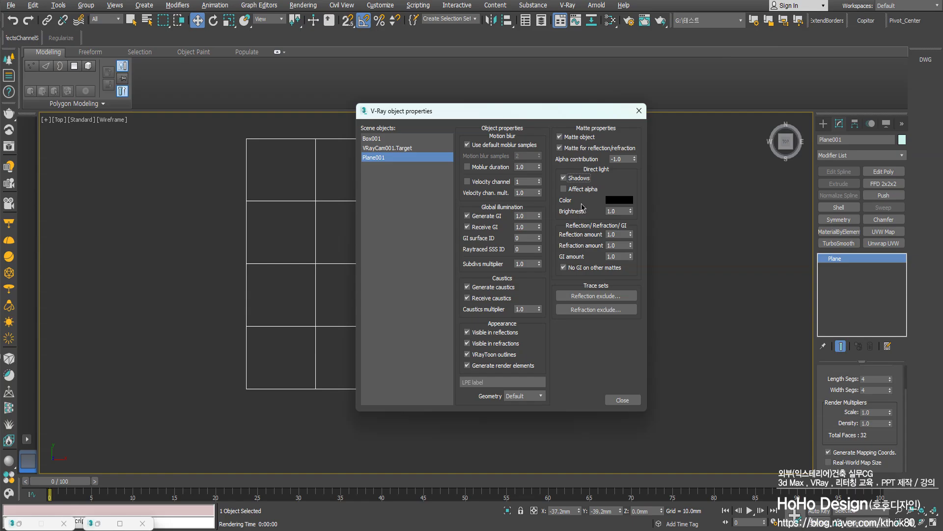
{"action": "left_click", "coordinate": [583, 190]}
{"action": "left_click", "coordinate": [633, 402]}
{"action": "left_click", "coordinate": [659, 352]}
Select the V-Ray camera in the top view to check its placement, and clear the selection
{"action": "scroll", "coordinate": [413, 273], "scroll_direction": "up", "scroll_amount": 5}
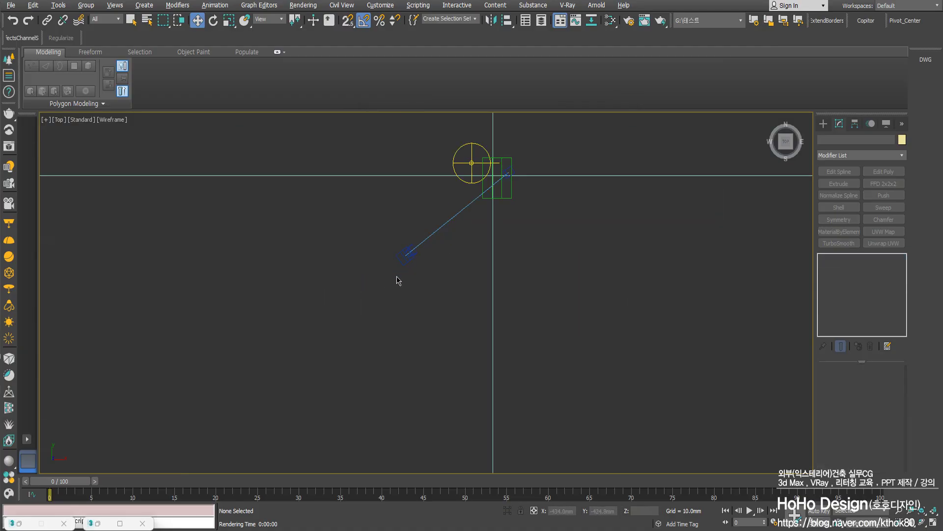
{"action": "left_click", "coordinate": [406, 251]}
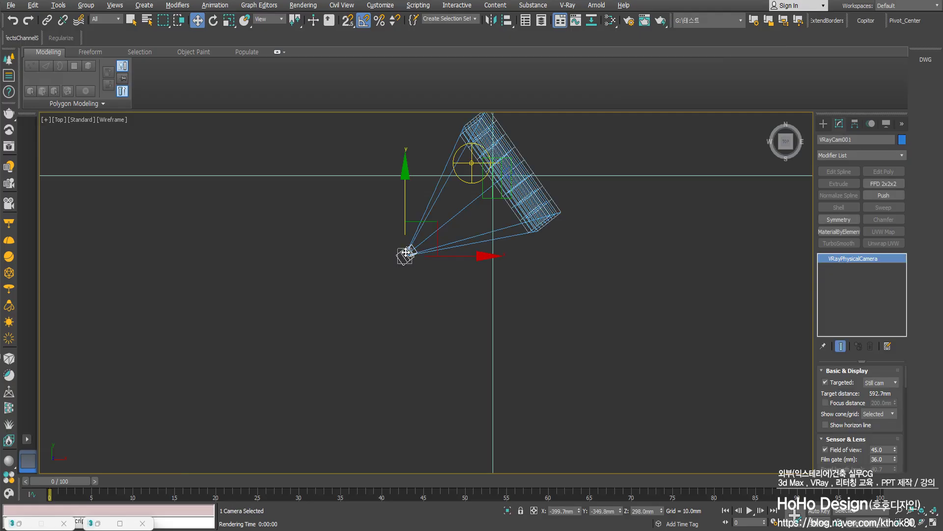
{"action": "left_click", "coordinate": [359, 249]}
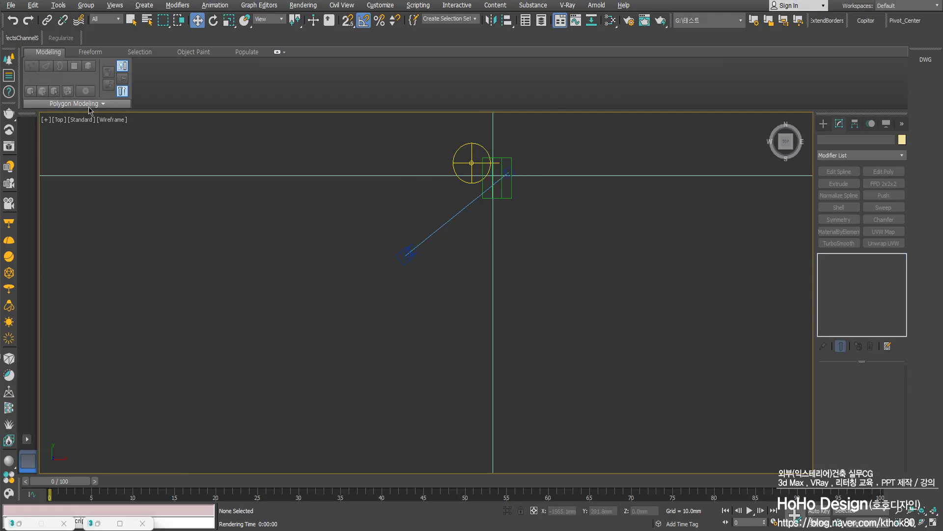
{"action": "left_click", "coordinate": [59, 121]}
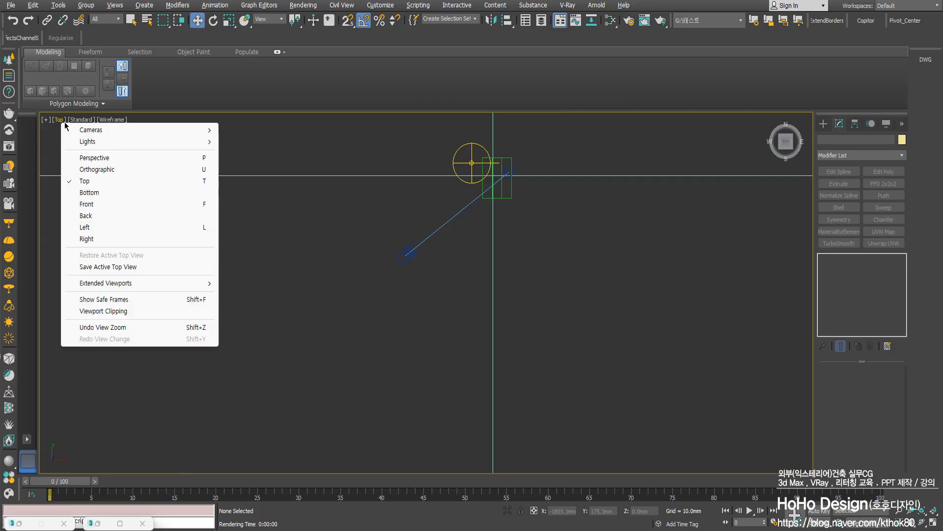
{"action": "left_click", "coordinate": [358, 304]}
Maximise the VRayCam001 view and select the camera it looks through
{"action": "key", "text": "alt+w"}
{"action": "left_click", "coordinate": [559, 375]}
{"action": "key", "text": "alt+w"}
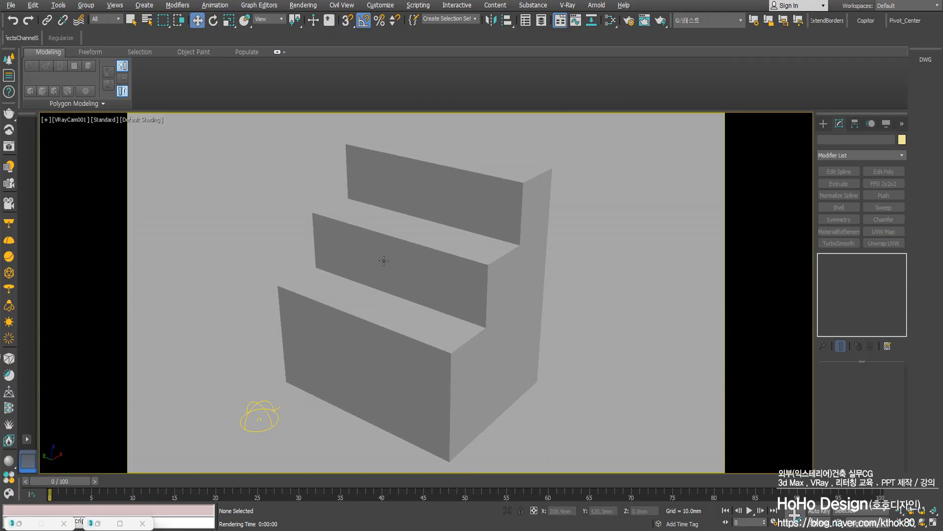
{"action": "left_click", "coordinate": [69, 120]}
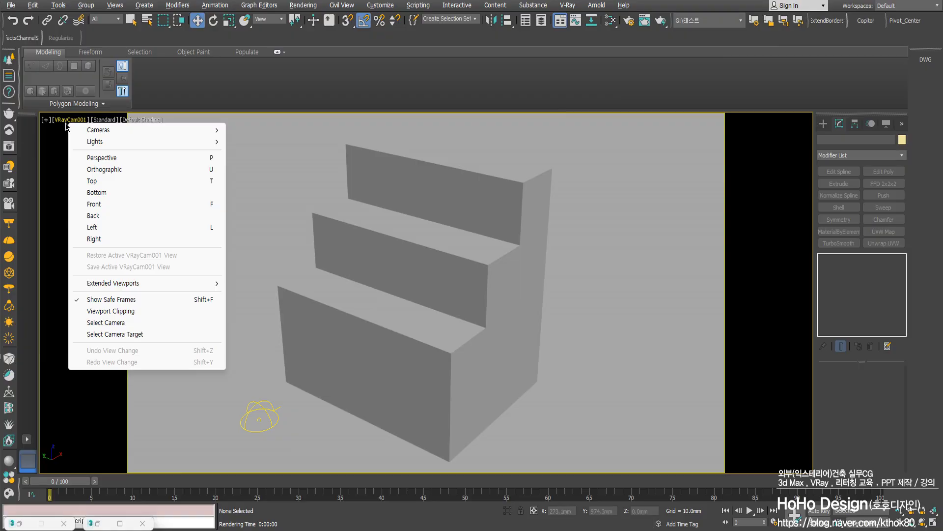
{"action": "left_click", "coordinate": [101, 322]}
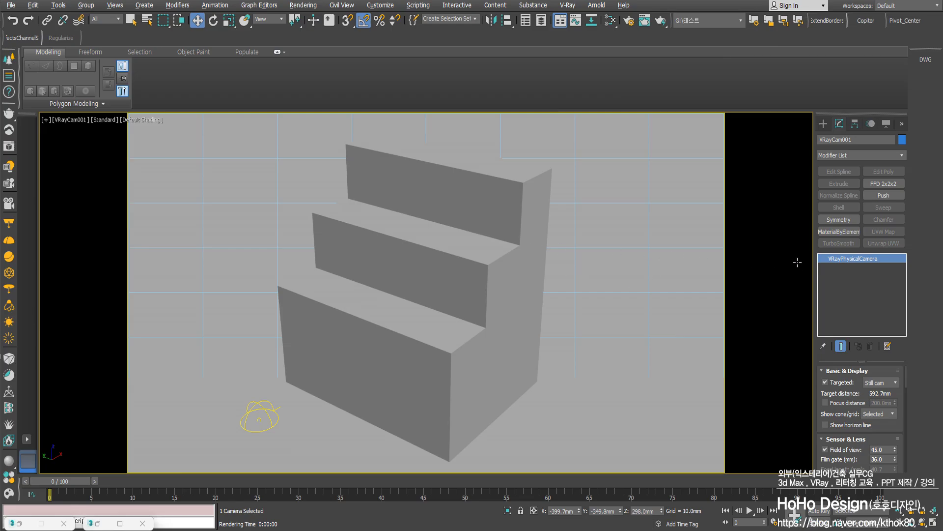
Render the stepped box through the V-Ray camera, review how it sits on the HDRI ground, and close the frame buffer
{"action": "left_click_drag", "start_coordinate": [874, 361], "coordinate": [874, 348]}
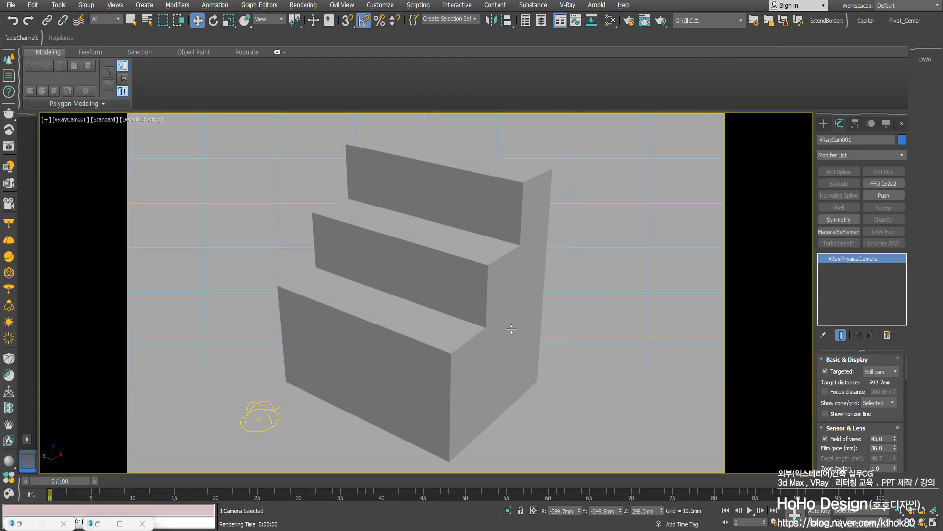
{"action": "right_click", "coordinate": [94, 349]}
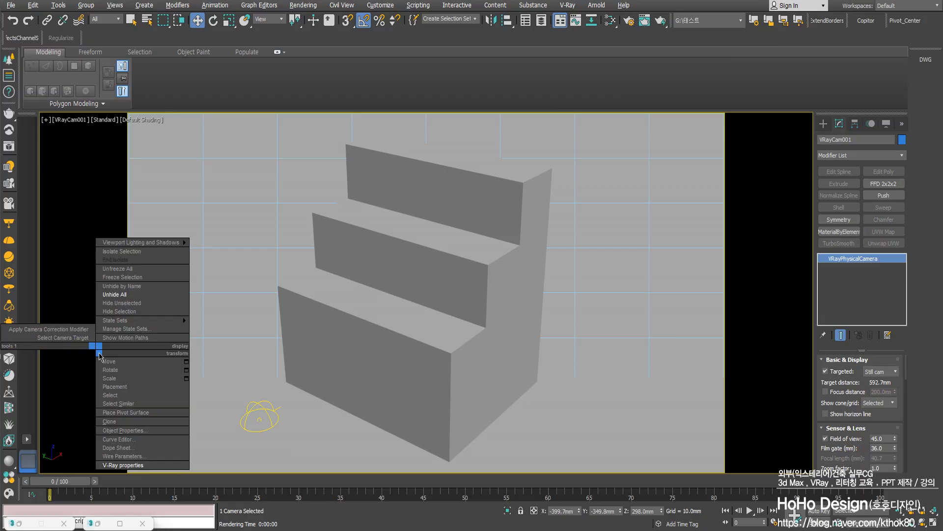
{"action": "left_click", "coordinate": [75, 262]}
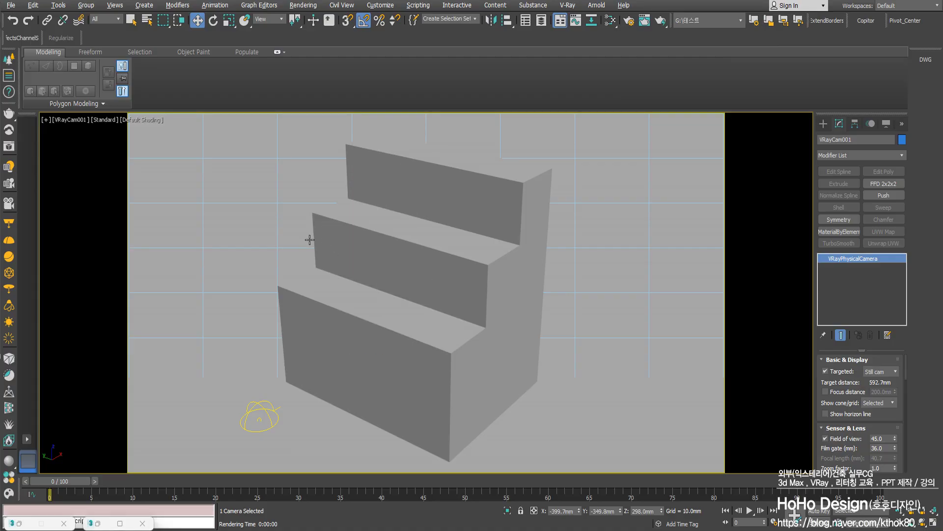
{"action": "key", "text": "shift+q"}
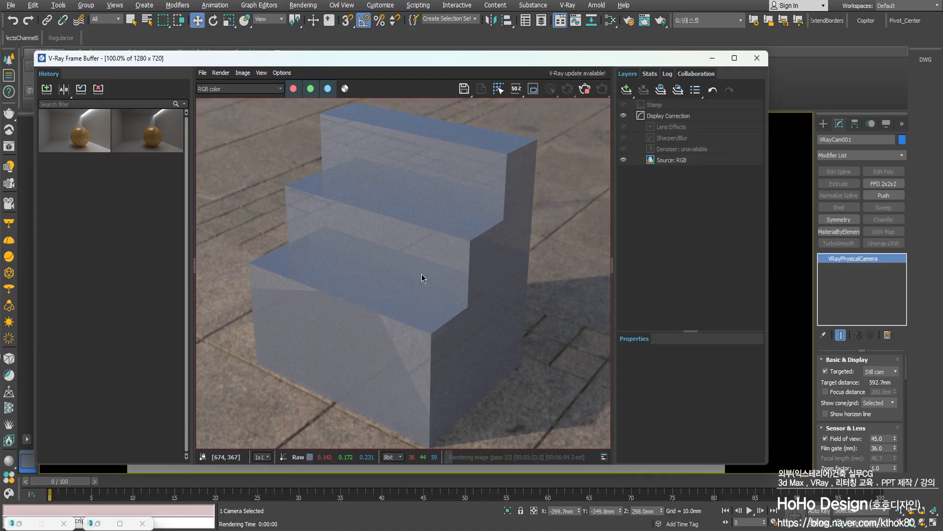
{"action": "left_click", "coordinate": [757, 58]}
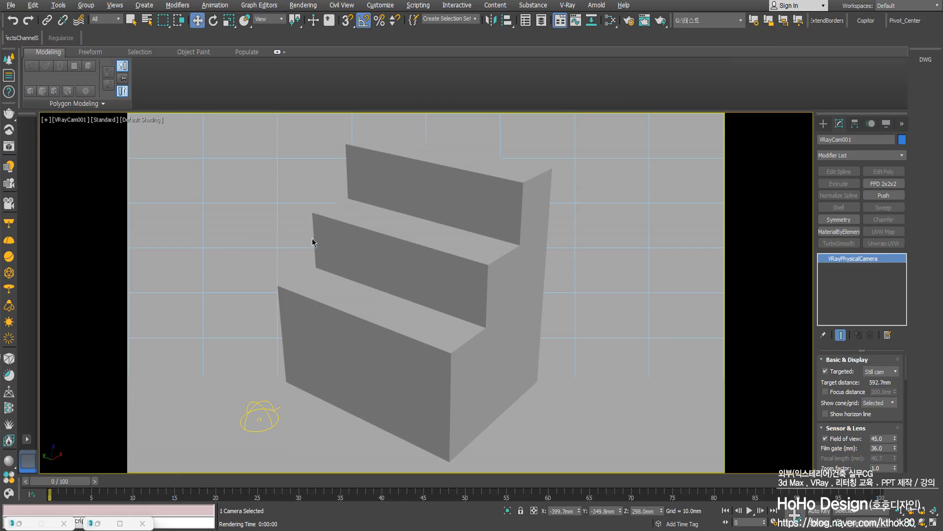
Set the HDRI VRayBitmap map's horizontal rotation to -87.8 and minimise the material editor
{"action": "key", "text": "m"}
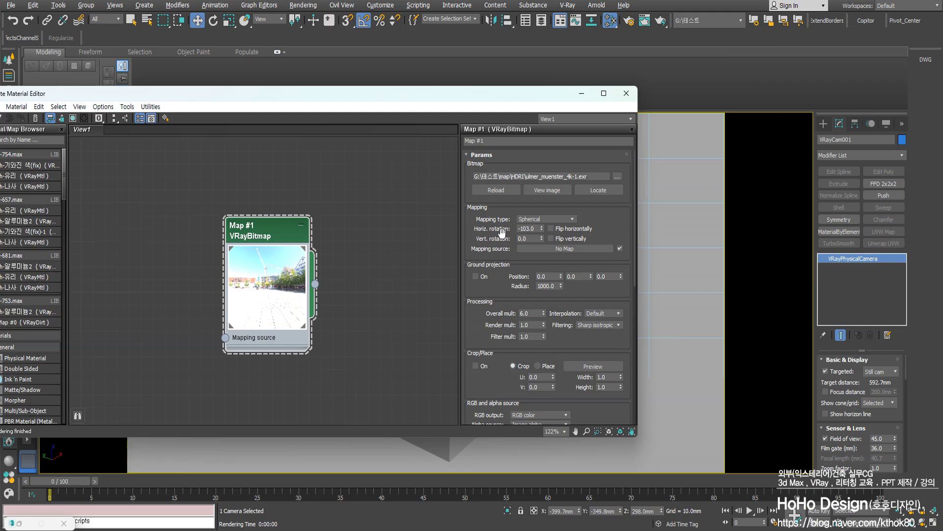
{"action": "left_click_drag", "start_coordinate": [542, 229], "coordinate": [543, 221]}
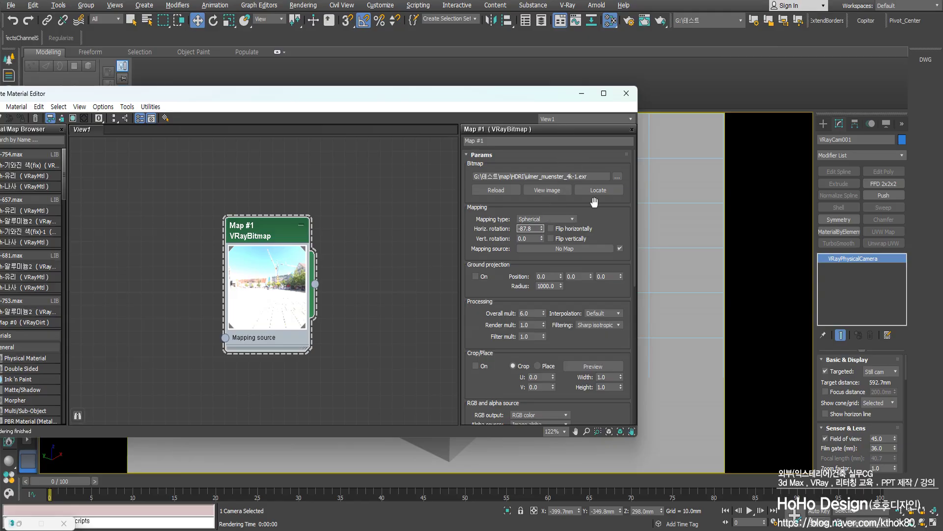
{"action": "left_click", "coordinate": [581, 93]}
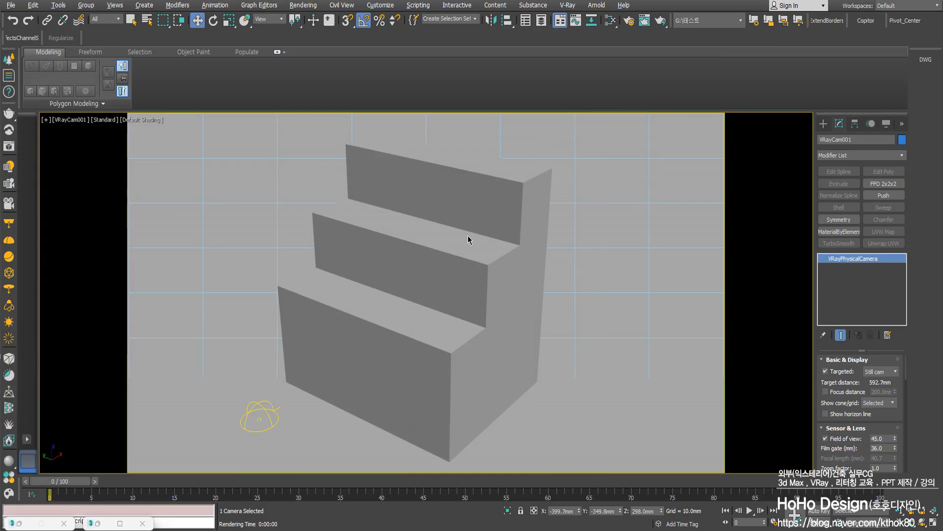
Create a new VRayMtl material in the material editor next to the wood bitmap map
{"action": "key", "text": "m"}
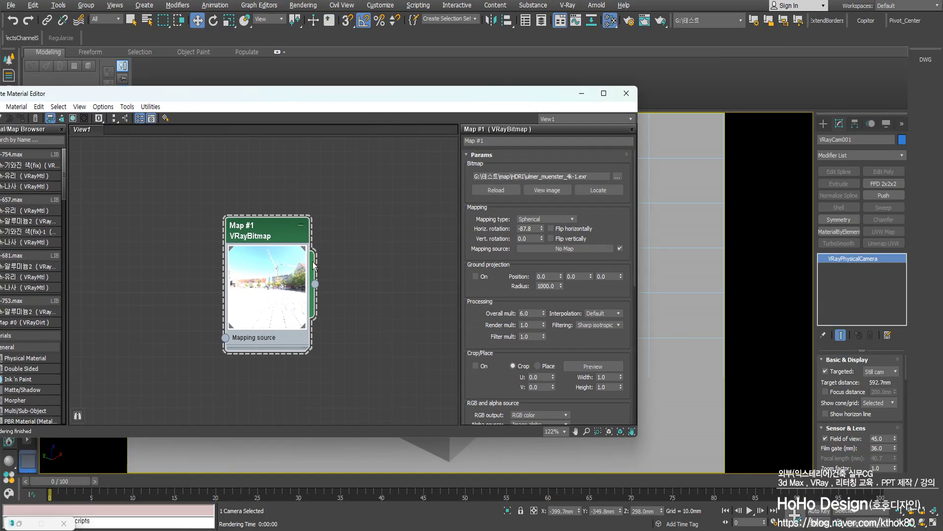
{"action": "scroll", "coordinate": [313, 265], "scroll_direction": "down", "scroll_amount": 5}
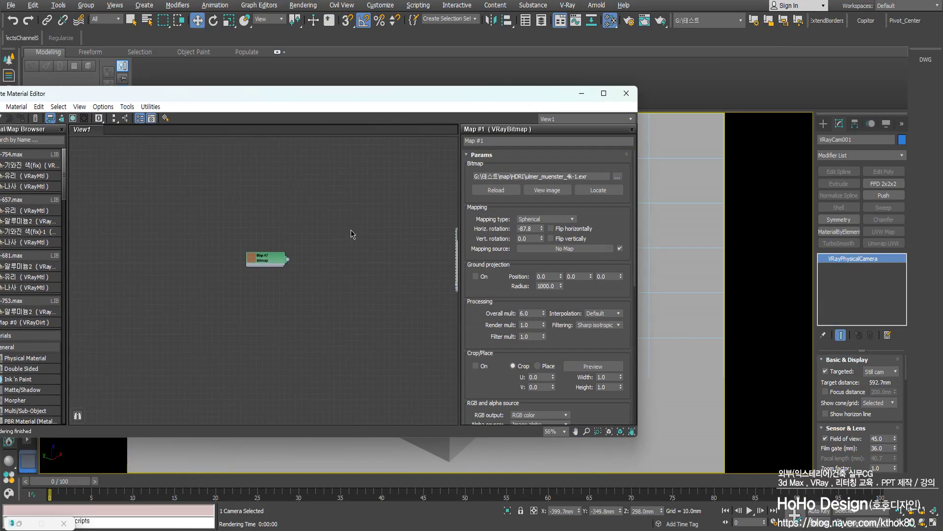
{"action": "right_click", "coordinate": [351, 229]}
{"action": "mouse_move", "coordinate": [393, 272]}
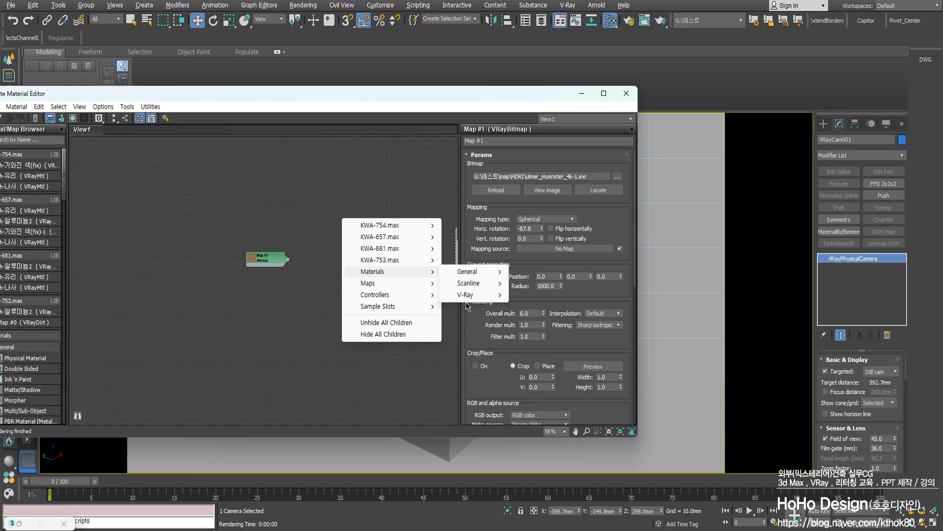
{"action": "mouse_move", "coordinate": [470, 294]}
{"action": "left_click", "coordinate": [531, 167]}
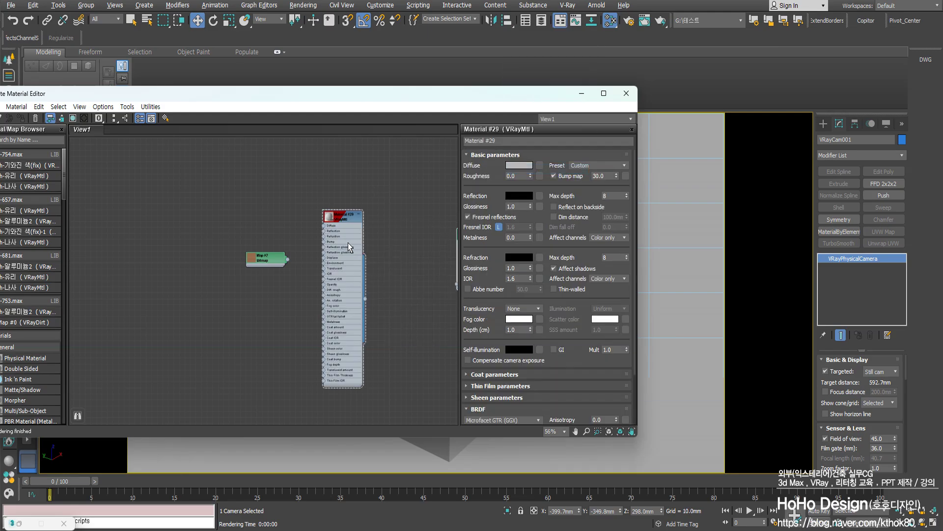
{"action": "scroll", "coordinate": [348, 242], "scroll_direction": "up", "scroll_amount": 6}
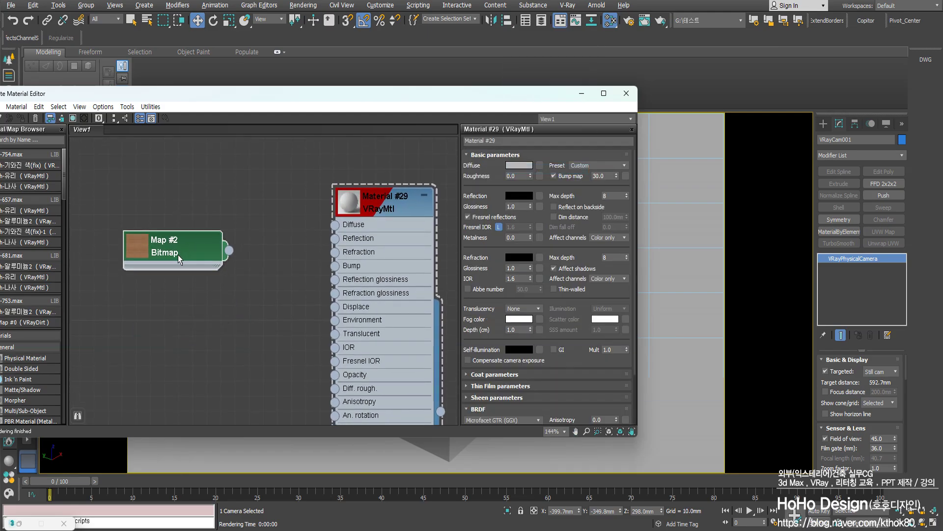
{"action": "middle_click_drag", "start_coordinate": [185, 252], "coordinate": [208, 333]}
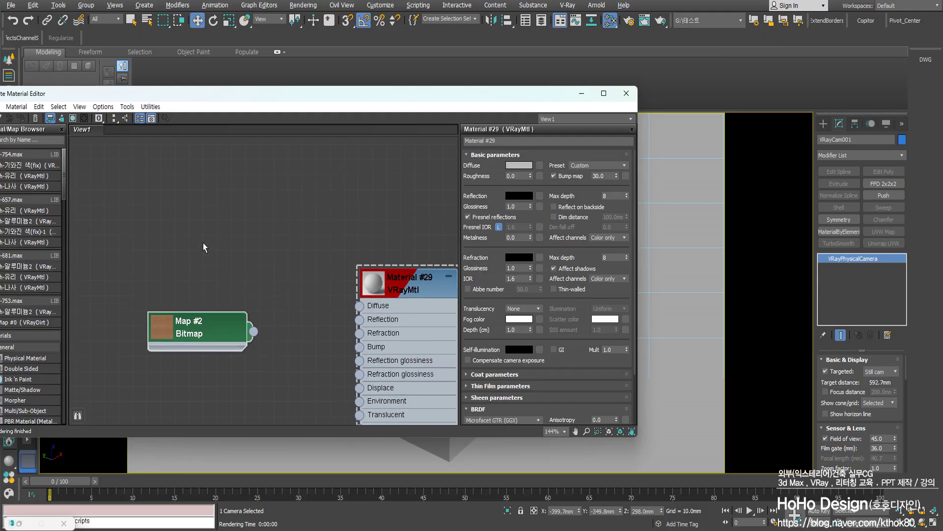
{"action": "right_click", "coordinate": [209, 261]}
{"action": "mouse_move", "coordinate": [241, 326]}
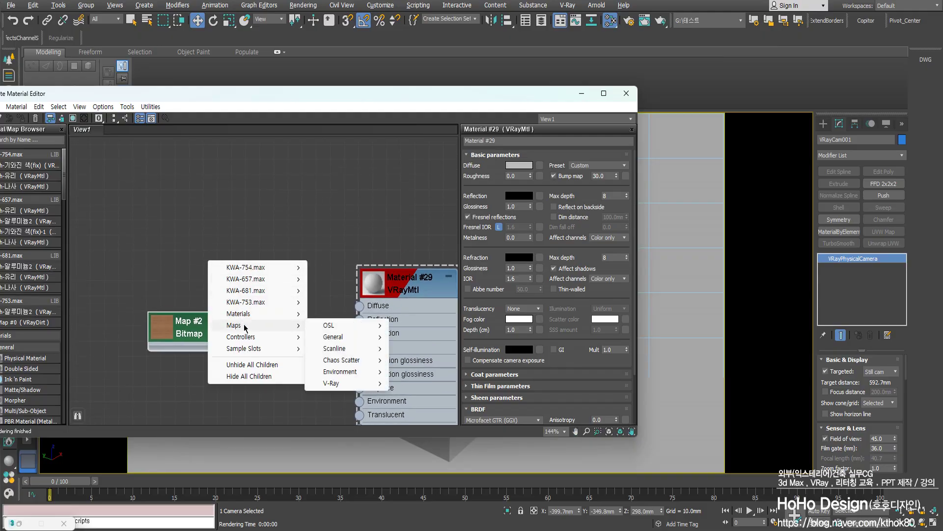
{"action": "mouse_move", "coordinate": [333, 385]}
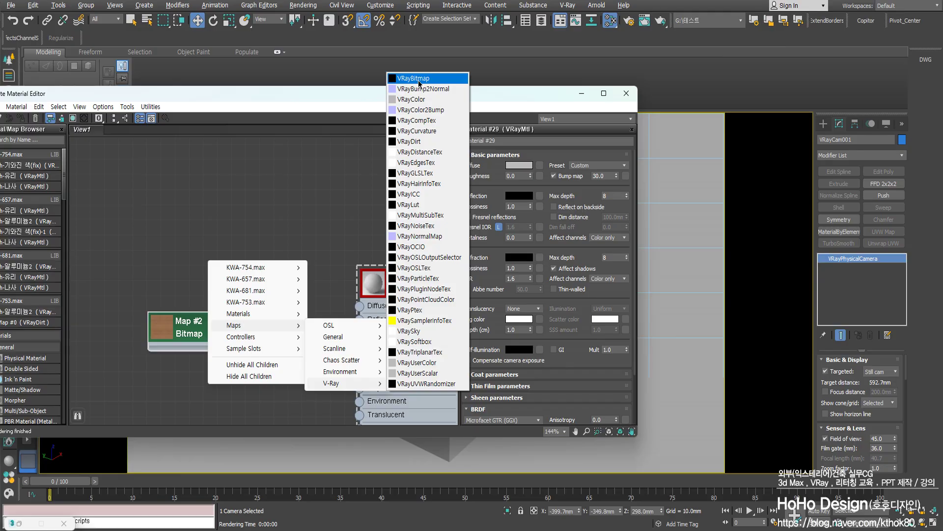
{"action": "left_click", "coordinate": [238, 195]}
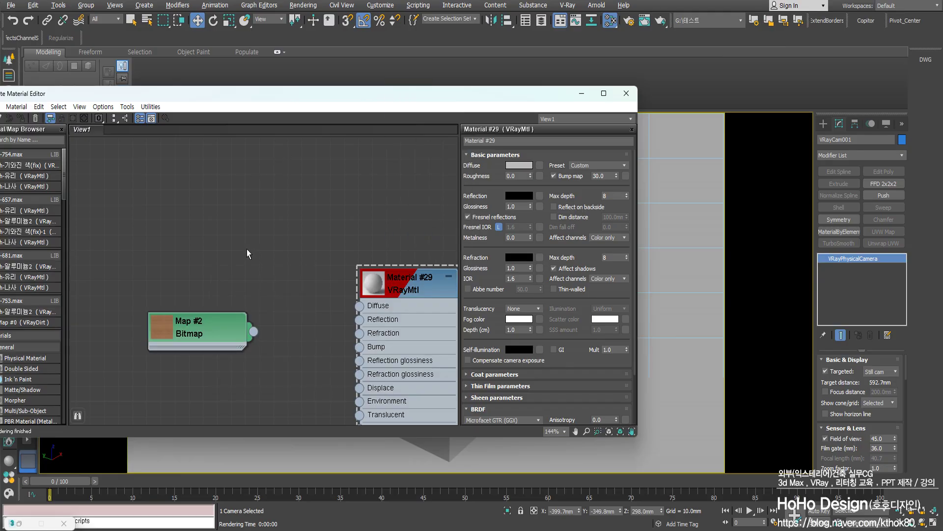
Connect the wood bitmap to the new VRayMtl's Diffuse slot and minimise the material editor
{"action": "scroll", "coordinate": [254, 339], "scroll_direction": "up", "scroll_amount": 2}
{"action": "left_click_drag", "start_coordinate": [253, 330], "coordinate": [384, 300]}
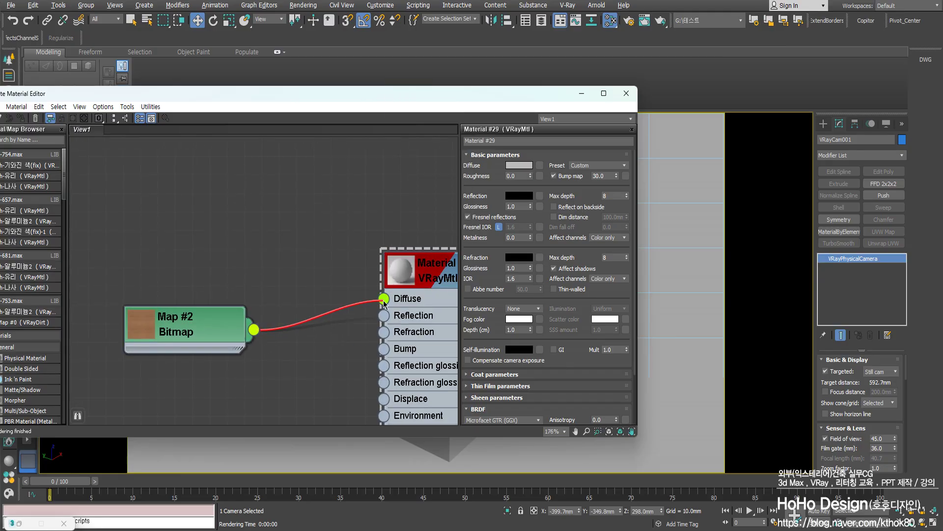
{"action": "left_click", "coordinate": [581, 93]}
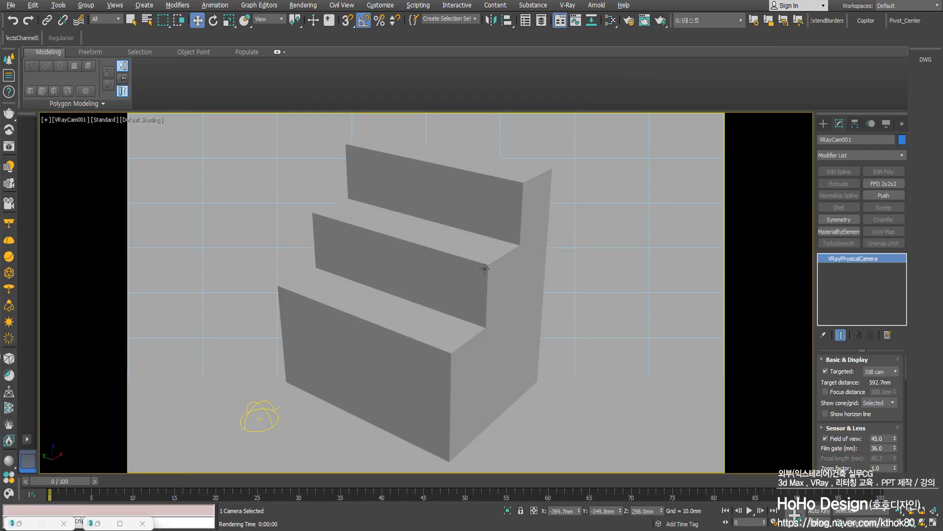
Select the stepped box, assign the wood VRayMtl to it, and close the material editor
{"action": "left_click", "coordinate": [484, 268]}
{"action": "key", "text": "m"}
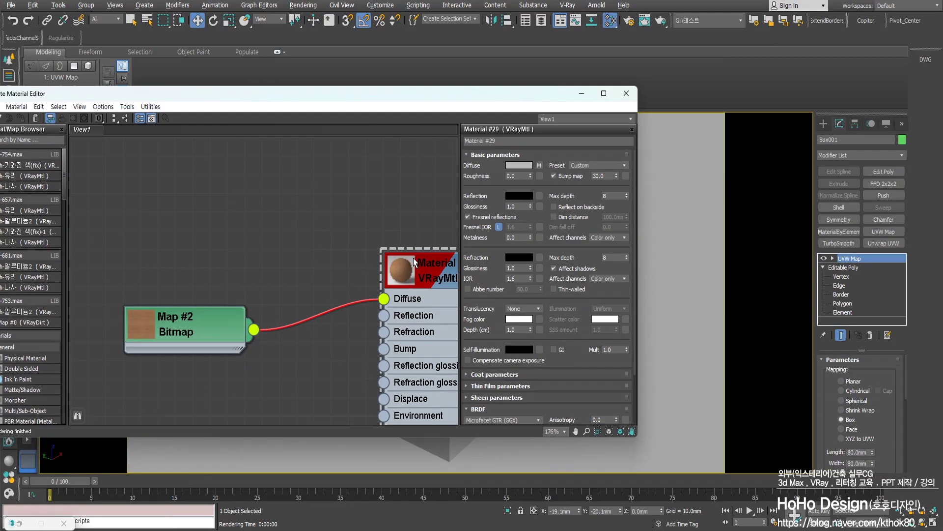
{"action": "scroll", "coordinate": [334, 246], "scroll_direction": "down", "scroll_amount": 6}
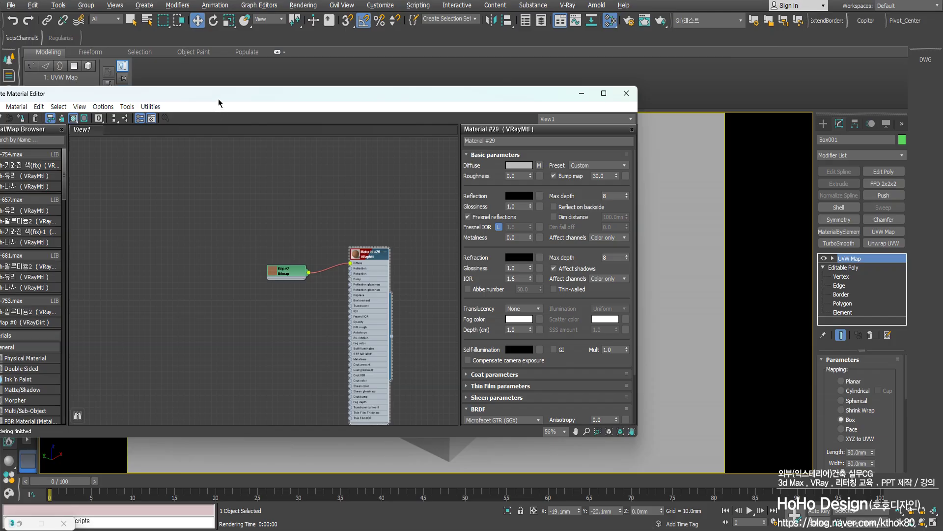
{"action": "left_click_drag", "start_coordinate": [219, 101], "coordinate": [331, 122]}
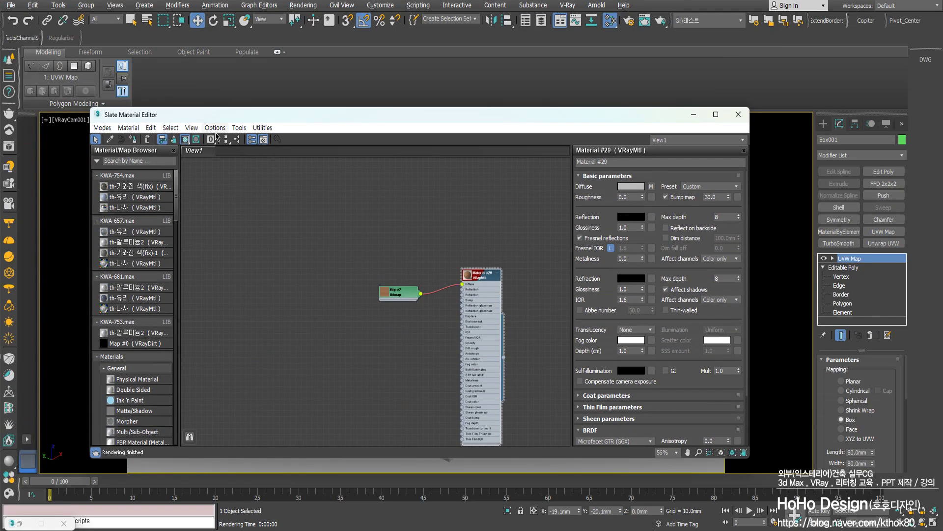
{"action": "left_click", "coordinate": [134, 143]}
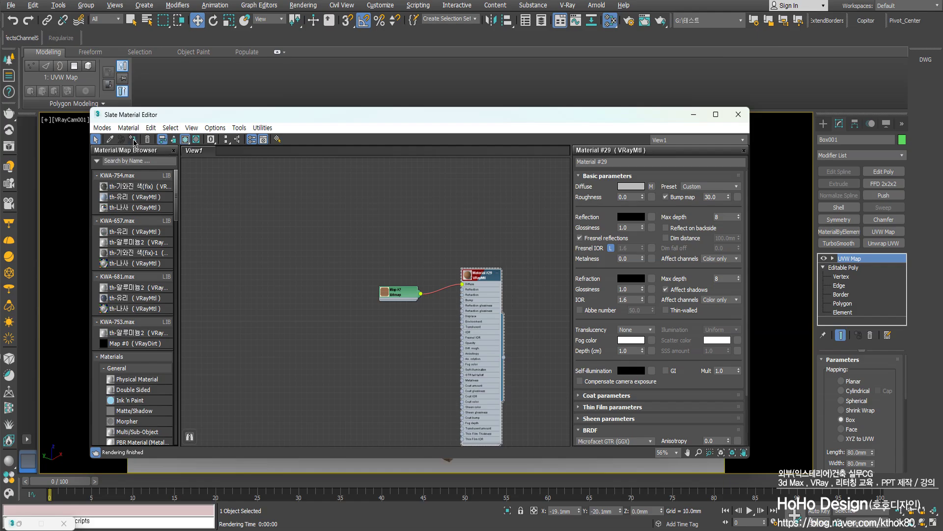
{"action": "left_click", "coordinate": [738, 114]}
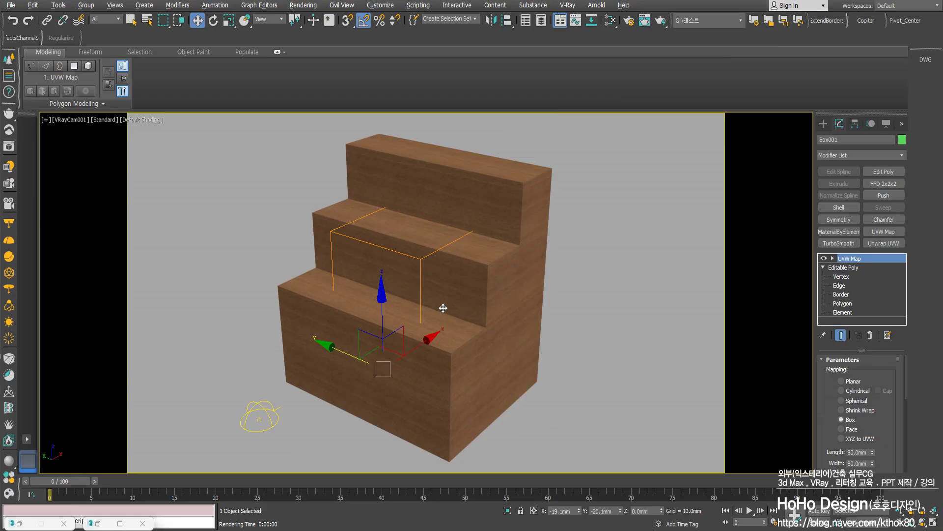
Render the wood-textured stepped box through the V-Ray camera and minimise the frame buffer
{"action": "key", "text": "shift+q"}
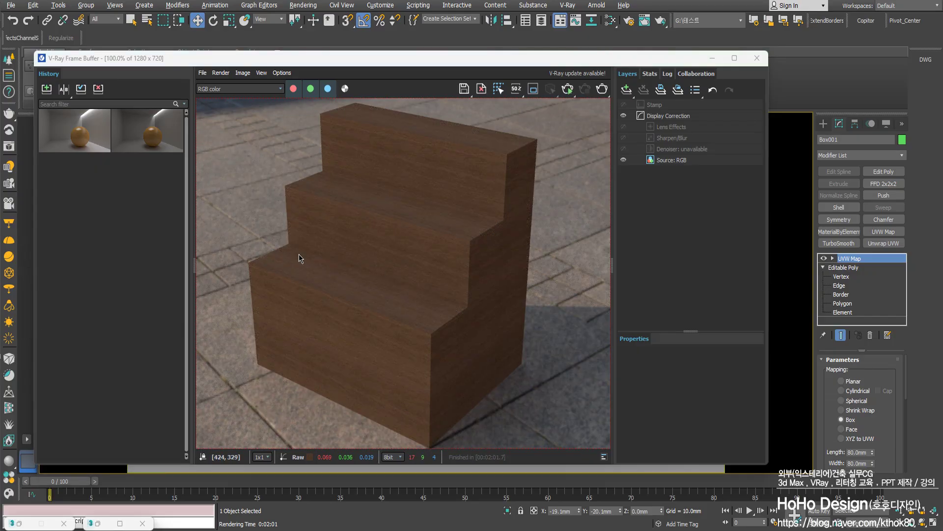
{"action": "left_click", "coordinate": [711, 58]}
{"action": "right_click", "coordinate": [468, 236]}
{"action": "left_click", "coordinate": [431, 238]}
Reopen the material editor and create a VRayEdgesTex map below the wood bitmap
{"action": "key", "text": "m"}
{"action": "middle_click_drag", "start_coordinate": [387, 239], "coordinate": [395, 279]}
{"action": "scroll", "coordinate": [376, 246], "scroll_direction": "up", "scroll_amount": 4}
{"action": "right_click", "coordinate": [347, 275]}
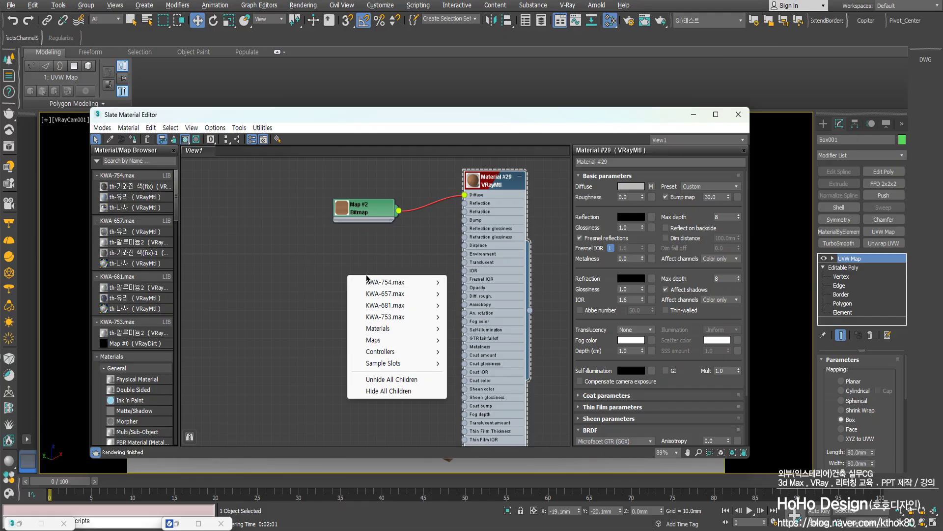
{"action": "mouse_move", "coordinate": [382, 342]}
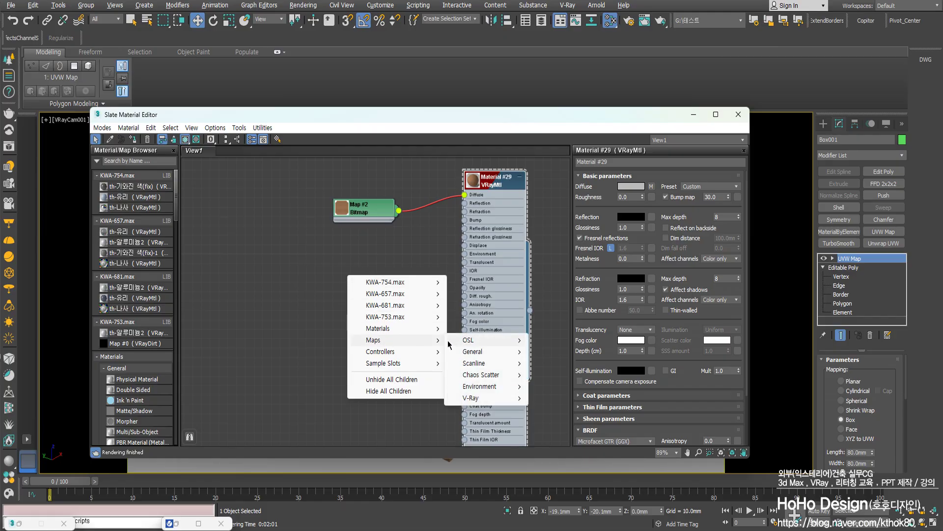
{"action": "mouse_move", "coordinate": [470, 398]}
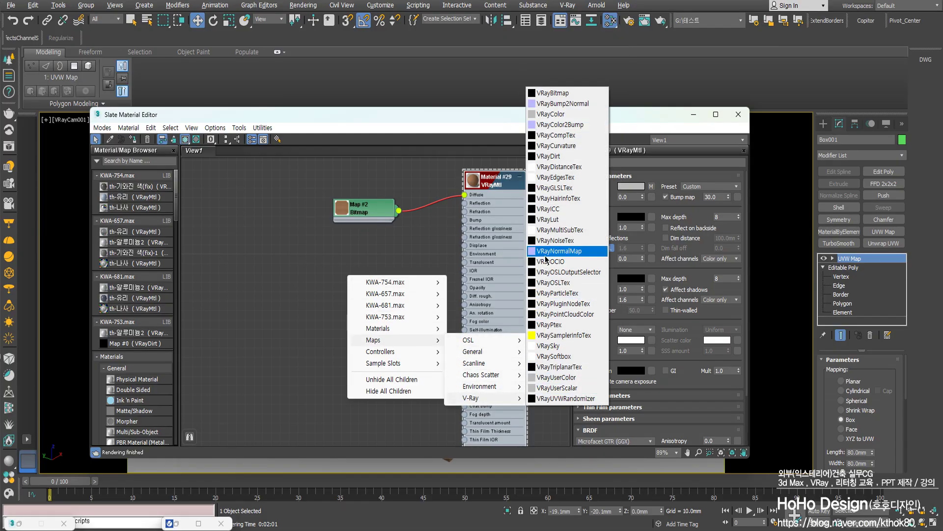
{"action": "left_click", "coordinate": [559, 178]}
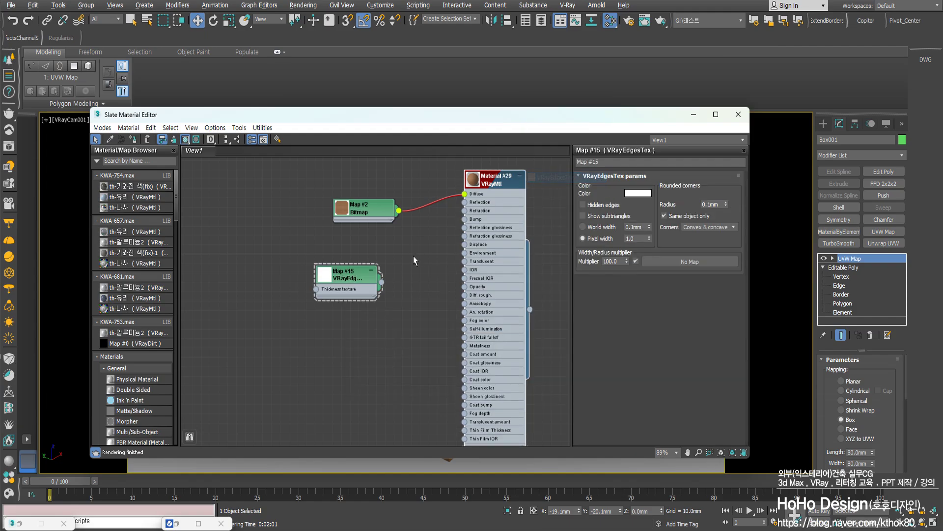
Connect the VRayEdgesTex map to the material's Bump slot, set its rounded corner radius to 1 mm, and minimise the editor
{"action": "scroll", "coordinate": [405, 267], "scroll_direction": "up", "scroll_amount": 4}
{"action": "left_click_drag", "start_coordinate": [323, 346], "coordinate": [458, 257]}
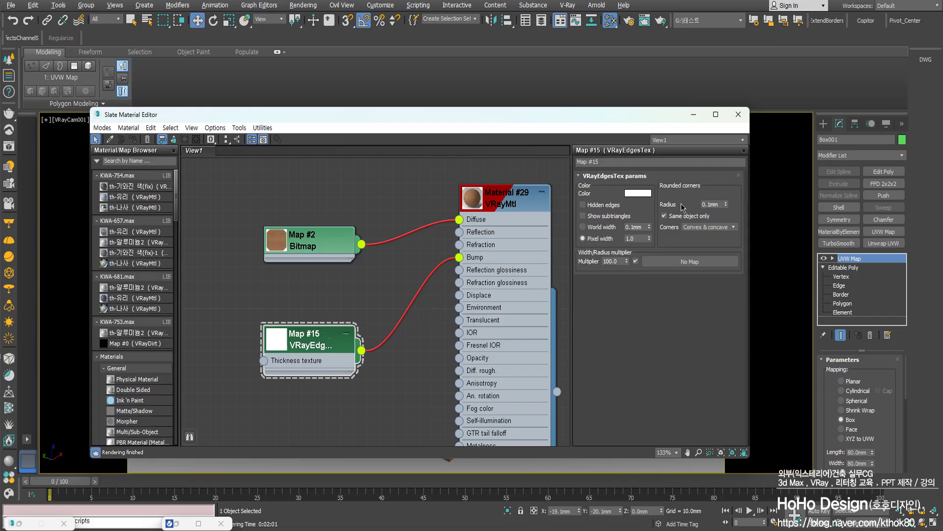
{"action": "left_click", "coordinate": [713, 204]}
{"action": "type", "text": "1."}
{"action": "left_click", "coordinate": [693, 114]}
Render the stepped box through the V-Ray camera with the edge texture bump applied
{"action": "right_click", "coordinate": [537, 201]}
{"action": "left_click", "coordinate": [530, 205]}
{"action": "key", "text": "shift+q"}
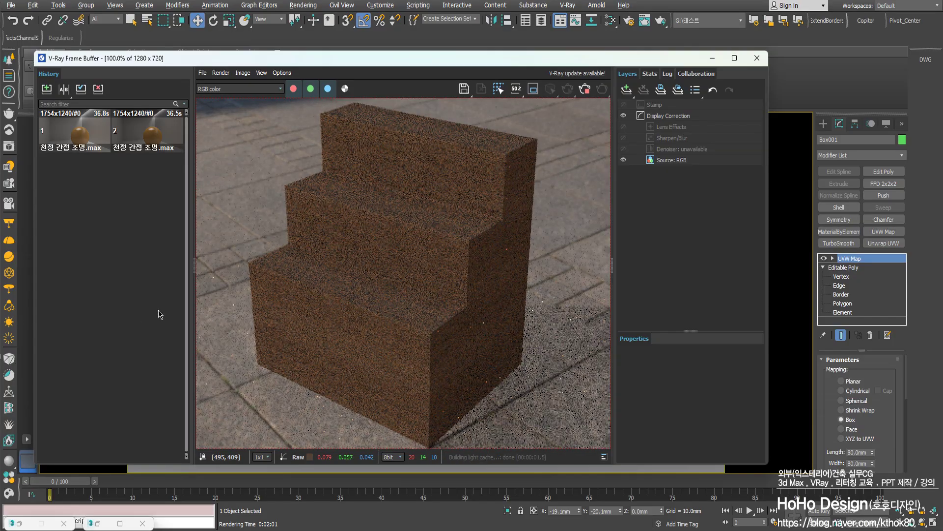
Examine the step edges and corners of the box closely in the render for the rounding effect
{"action": "scroll", "coordinate": [500, 250], "scroll_direction": "up", "scroll_amount": 2}
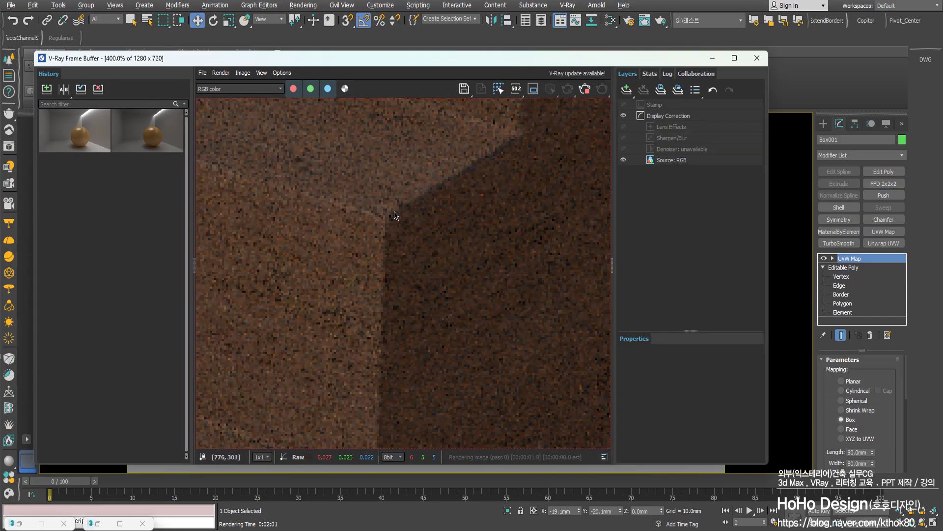
{"action": "scroll", "coordinate": [393, 247], "scroll_direction": "down", "scroll_amount": 2}
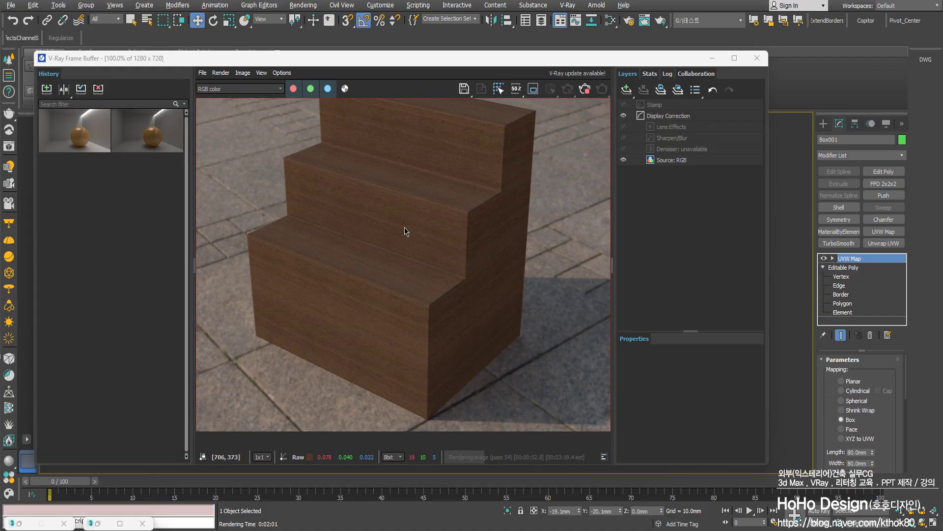
{"action": "left_click", "coordinate": [448, 279]}
{"action": "scroll", "coordinate": [498, 190], "scroll_direction": "up", "scroll_amount": 2}
{"action": "scroll", "coordinate": [477, 211], "scroll_direction": "down", "scroll_amount": 2}
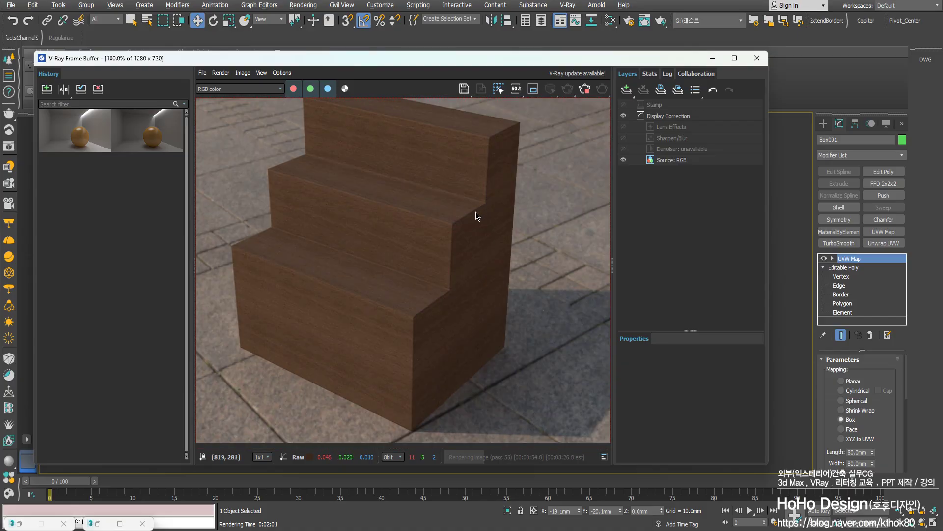
{"action": "scroll", "coordinate": [413, 317], "scroll_direction": "up", "scroll_amount": 2}
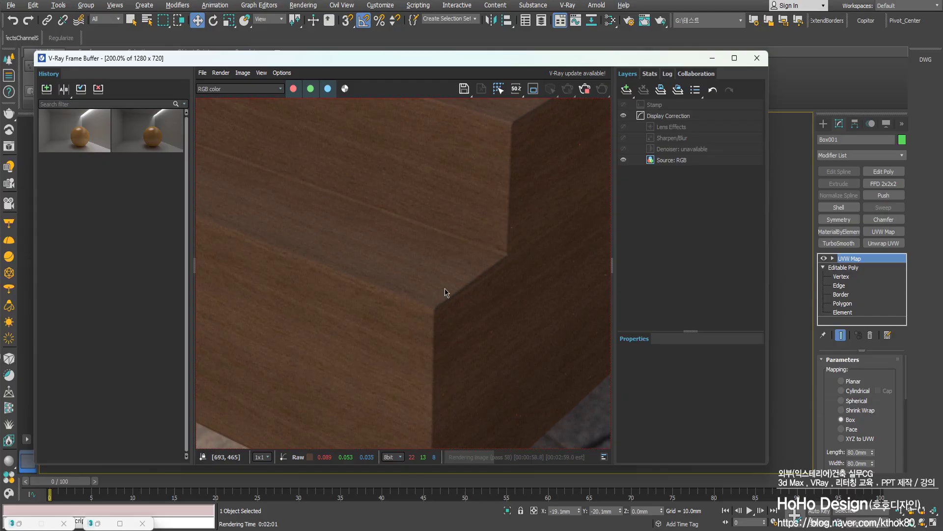
{"action": "scroll", "coordinate": [433, 293], "scroll_direction": "up", "scroll_amount": 1}
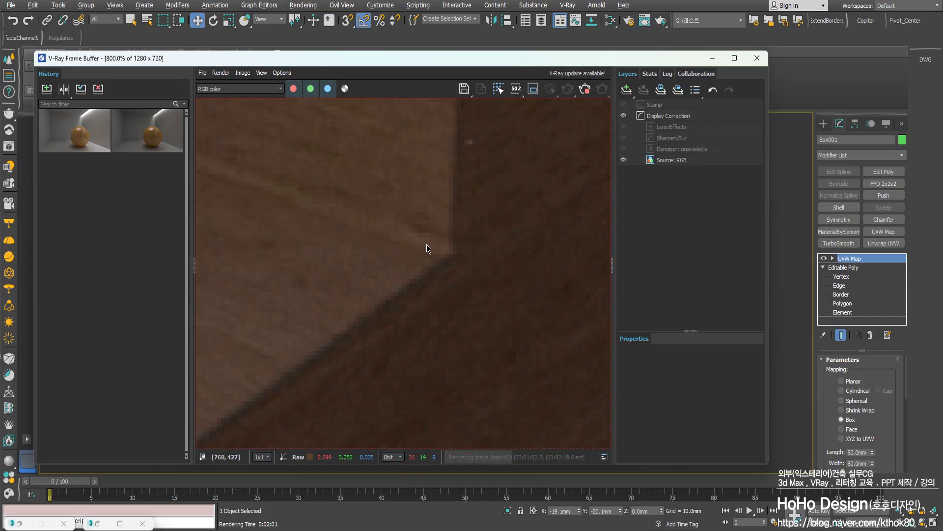
{"action": "scroll", "coordinate": [426, 246], "scroll_direction": "down", "scroll_amount": 3}
{"action": "scroll", "coordinate": [442, 255], "scroll_direction": "up", "scroll_amount": 2}
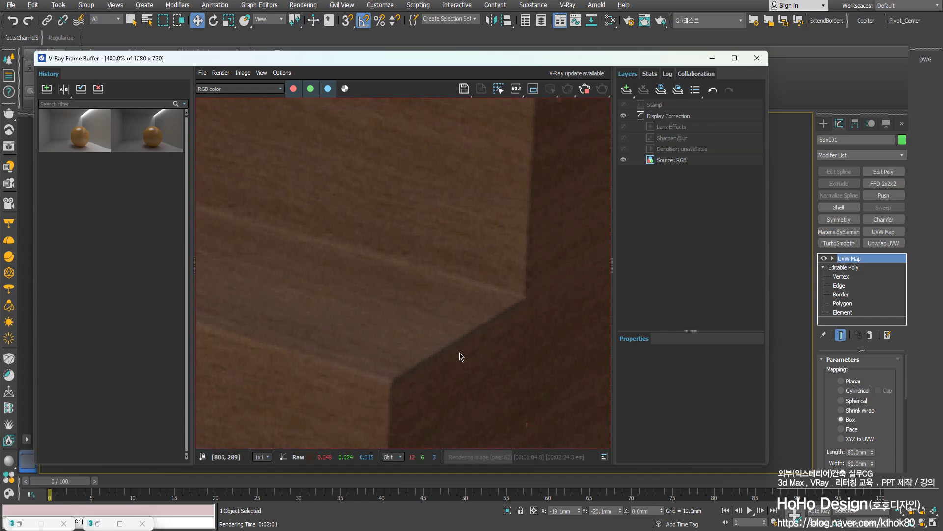
{"action": "scroll", "coordinate": [404, 337], "scroll_direction": "down", "scroll_amount": 2}
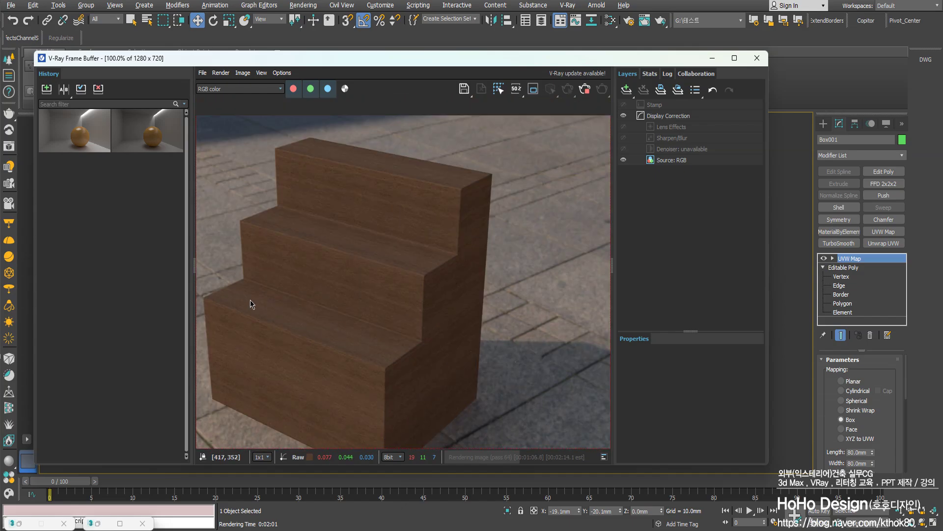
{"action": "scroll", "coordinate": [257, 246], "scroll_direction": "up", "scroll_amount": 1}
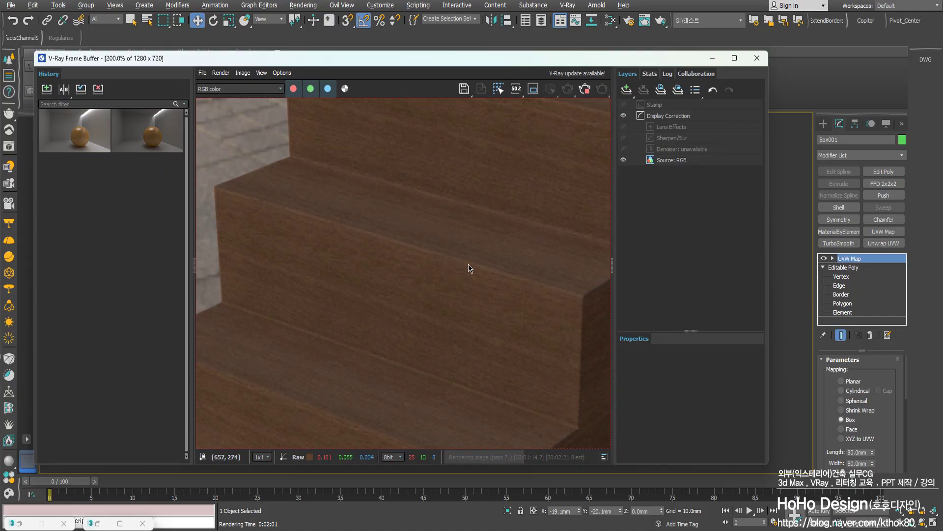
{"action": "scroll", "coordinate": [376, 247], "scroll_direction": "down", "scroll_amount": 2}
{"action": "scroll", "coordinate": [378, 280], "scroll_direction": "up", "scroll_amount": 2}
{"action": "scroll", "coordinate": [349, 279], "scroll_direction": "down", "scroll_amount": 2}
{"action": "scroll", "coordinate": [433, 212], "scroll_direction": "up", "scroll_amount": 2}
{"action": "scroll", "coordinate": [440, 216], "scroll_direction": "down", "scroll_amount": 2}
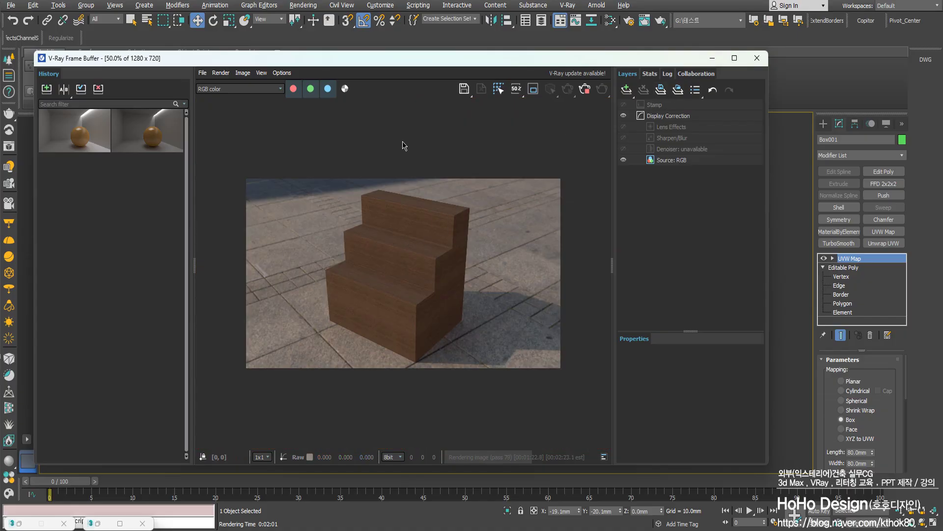
Minimise the frame buffer and cancel the running render
{"action": "left_click_drag", "start_coordinate": [500, 63], "coordinate": [594, 110]}
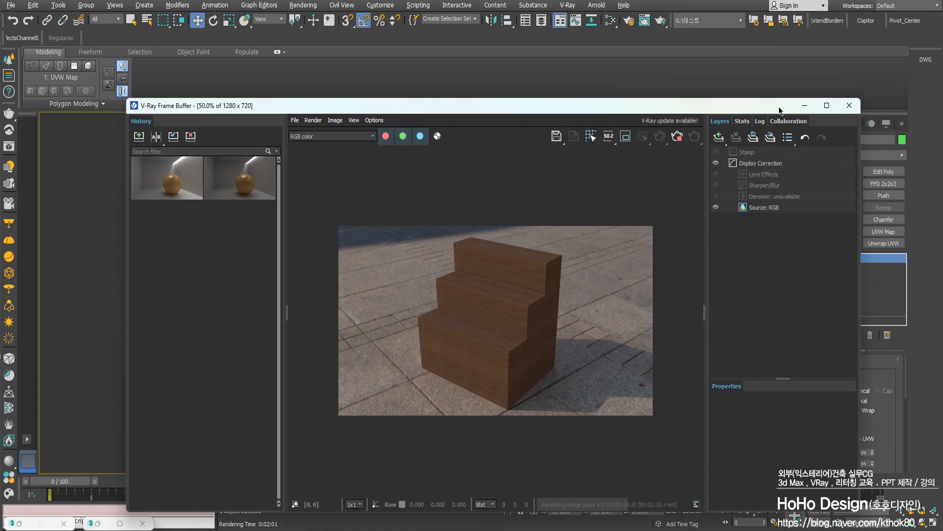
{"action": "left_click", "coordinate": [808, 103]}
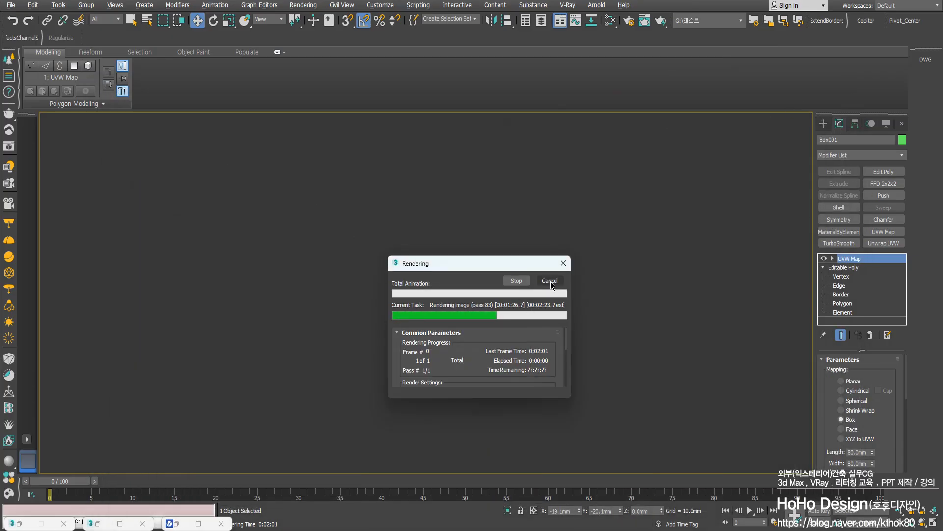
{"action": "left_click", "coordinate": [550, 281]}
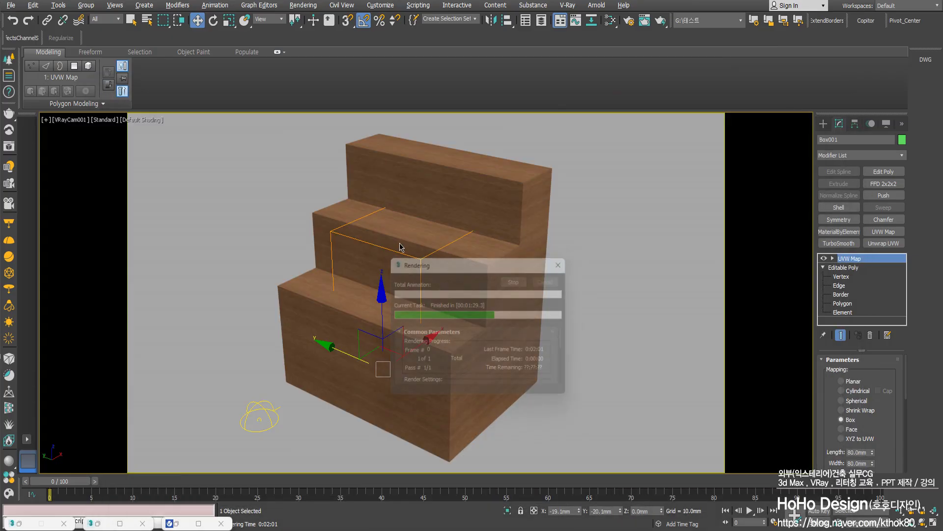
Select the V-Ray camera of the current view and bring its Aperture settings into view
{"action": "left_click", "coordinate": [69, 121]}
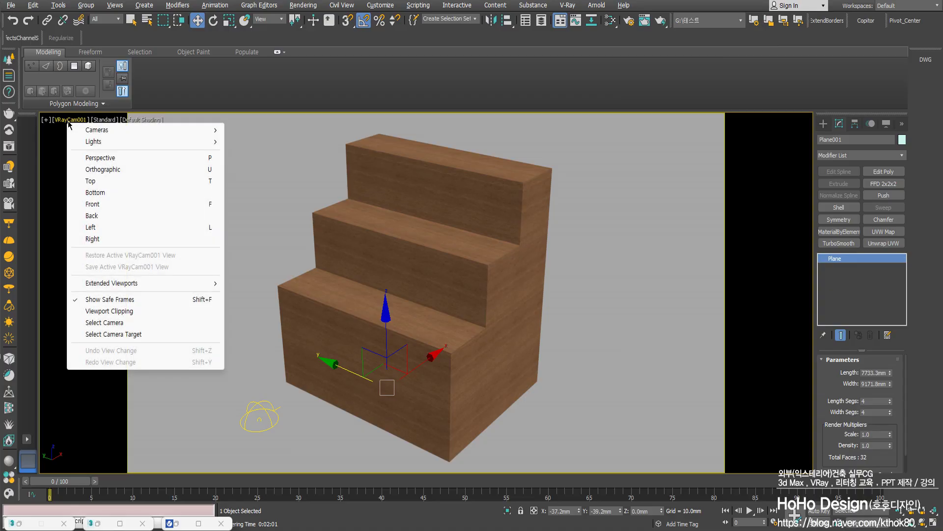
{"action": "left_click", "coordinate": [111, 324]}
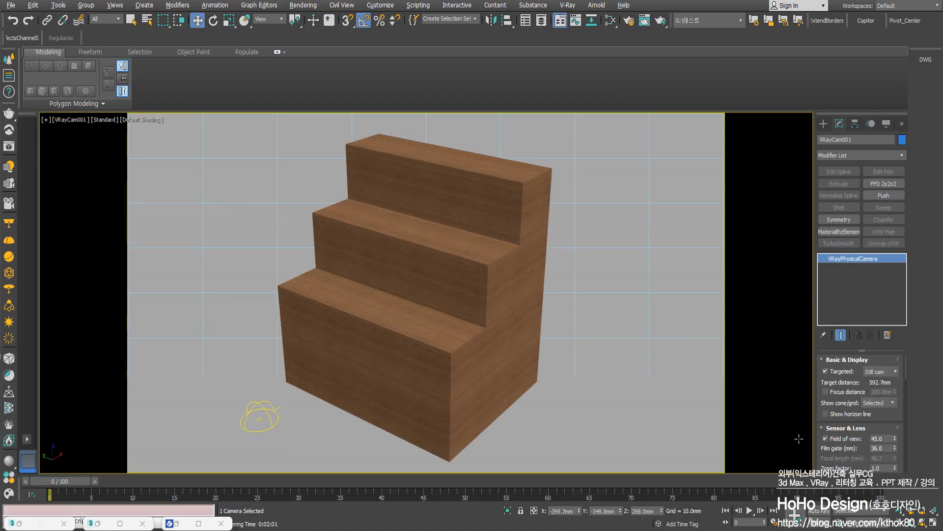
{"action": "left_click_drag", "start_coordinate": [883, 417], "coordinate": [866, 328]}
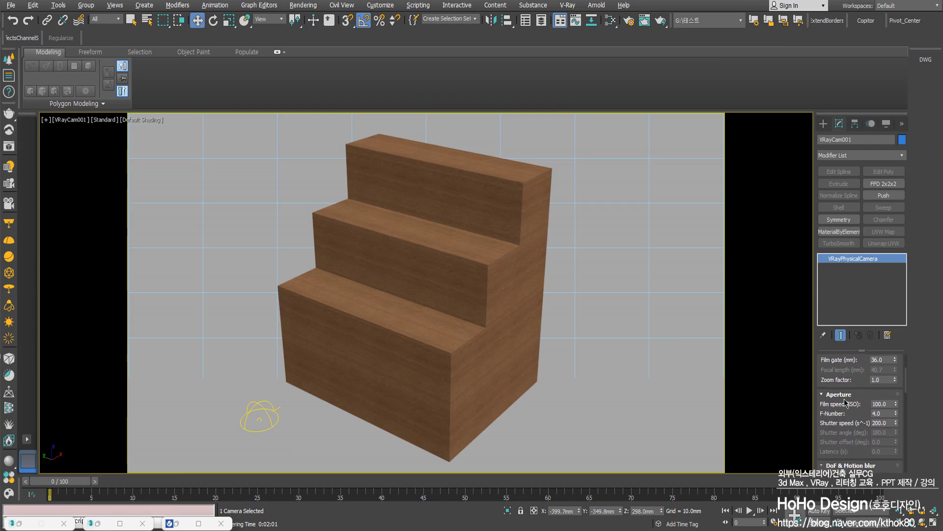
Set the camera's F-Number to 2, test render the view and close the frame buffer
{"action": "left_click_drag", "start_coordinate": [886, 413], "coordinate": [831, 414]}
{"action": "type", "text": "2"}
{"action": "key", "text": "Return"}
{"action": "right_click", "coordinate": [376, 240]}
{"action": "key", "text": "Escape"}
{"action": "key", "text": "shift+q"}
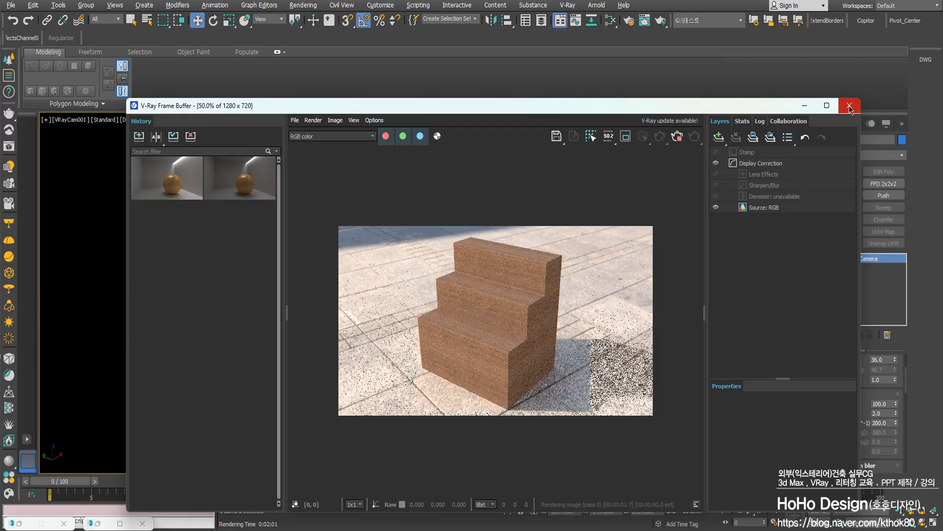
{"action": "left_click", "coordinate": [849, 105]}
Set the camera's F-Number to 3 and render the view, inspecting the box's brightness at 100% zoom
{"action": "double_click", "coordinate": [880, 413]}
{"action": "type", "text": "3"}
{"action": "right_click", "coordinate": [543, 303]}
{"action": "left_click", "coordinate": [512, 306]}
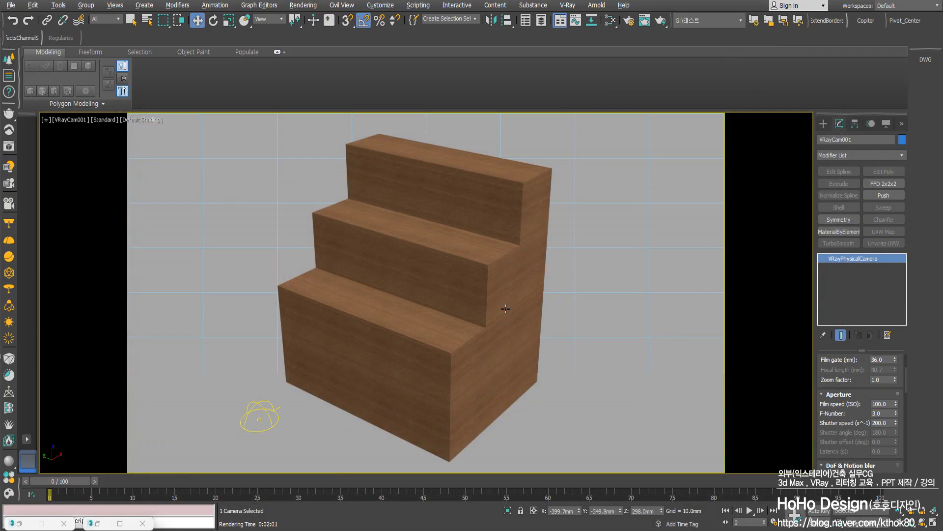
{"action": "key", "text": "shift+q"}
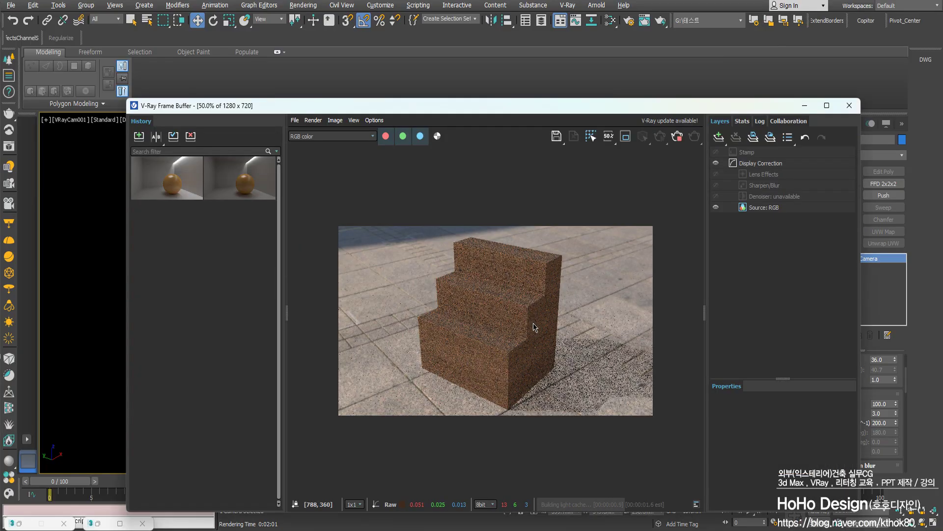
{"action": "scroll", "coordinate": [533, 329], "scroll_direction": "up", "scroll_amount": 2}
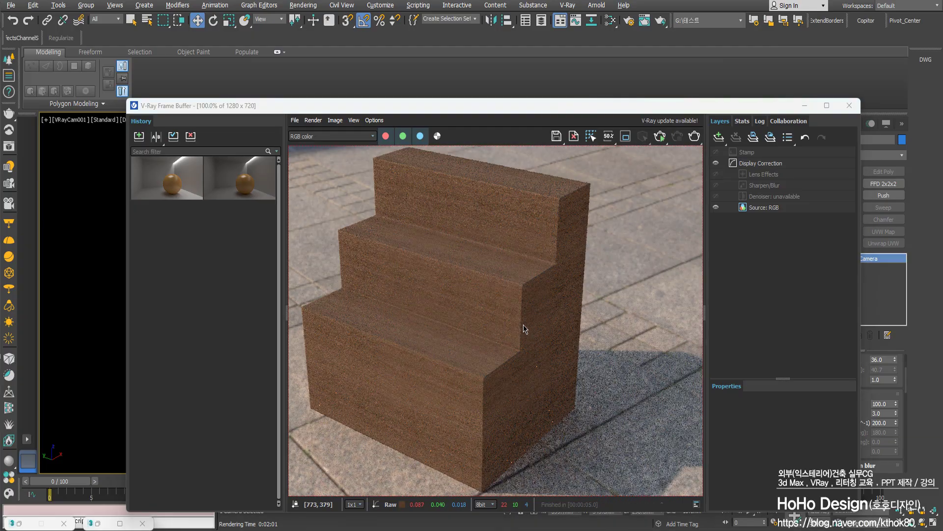
Check the HDRI VRayBitmap's parameters in the material editor, including its overall multiplier, and minimise the editor
{"action": "key", "text": "m"}
{"action": "middle_click_drag", "start_coordinate": [455, 266], "coordinate": [98, 269]}
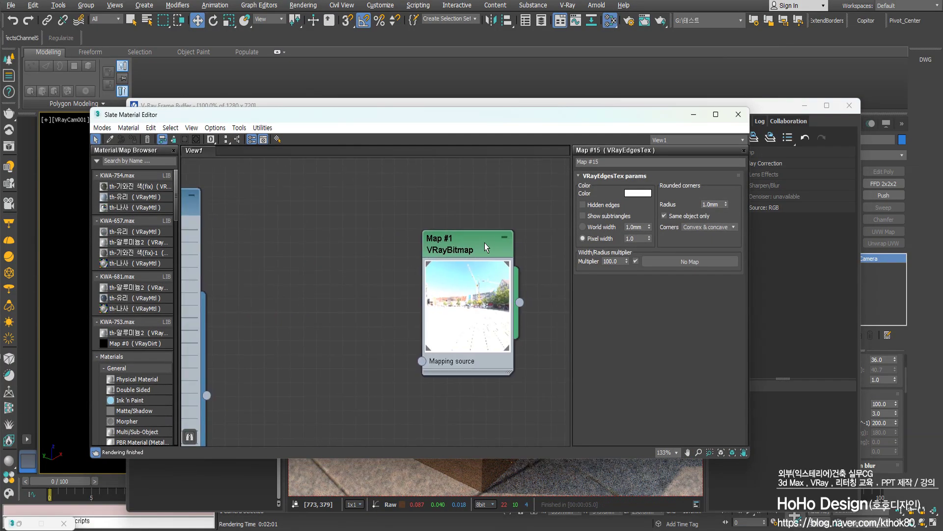
{"action": "double_click", "coordinate": [464, 241]}
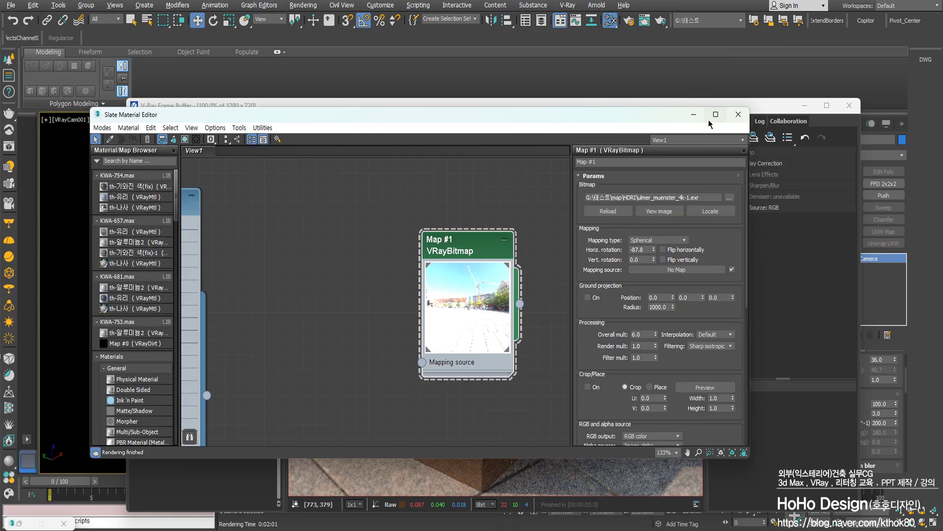
{"action": "left_click", "coordinate": [694, 115]}
Set the camera's film speed (ISO) to 120, render the view to check the exposure and close the frame buffer
{"action": "left_click_drag", "start_coordinate": [733, 105], "coordinate": [632, 110]}
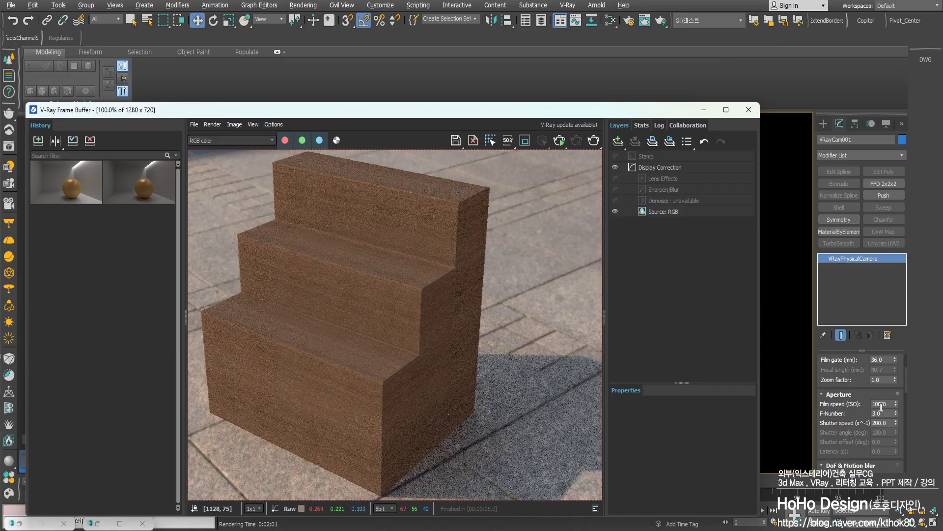
{"action": "left_click_drag", "start_coordinate": [889, 405], "coordinate": [825, 404]}
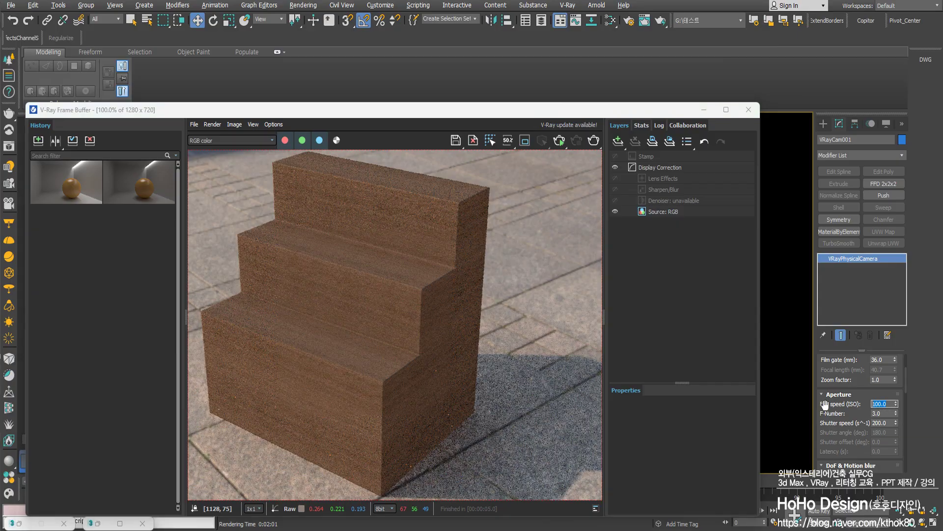
{"action": "type", "text": "120"}
{"action": "key", "text": "Tab"}
{"action": "key", "text": "Tab"}
{"action": "left_click", "coordinate": [594, 140]}
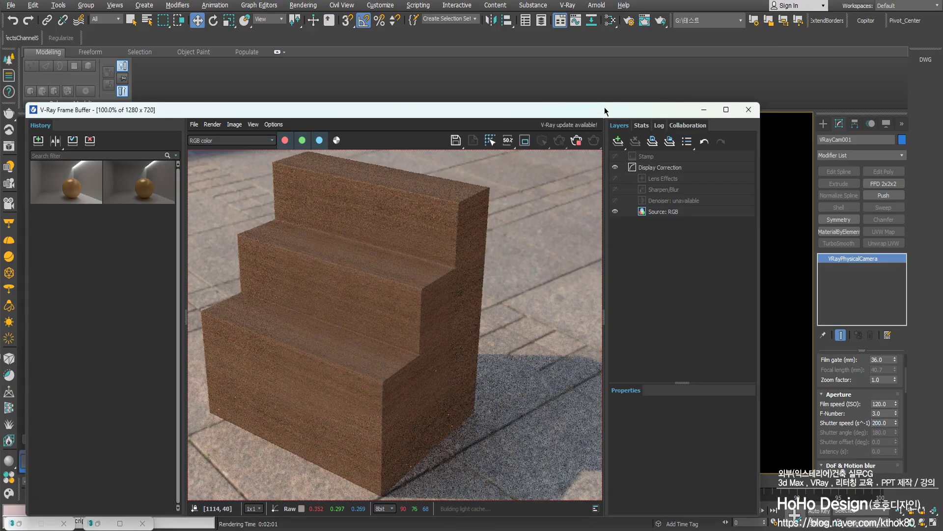
{"action": "left_click_drag", "start_coordinate": [603, 117], "coordinate": [639, 80]}
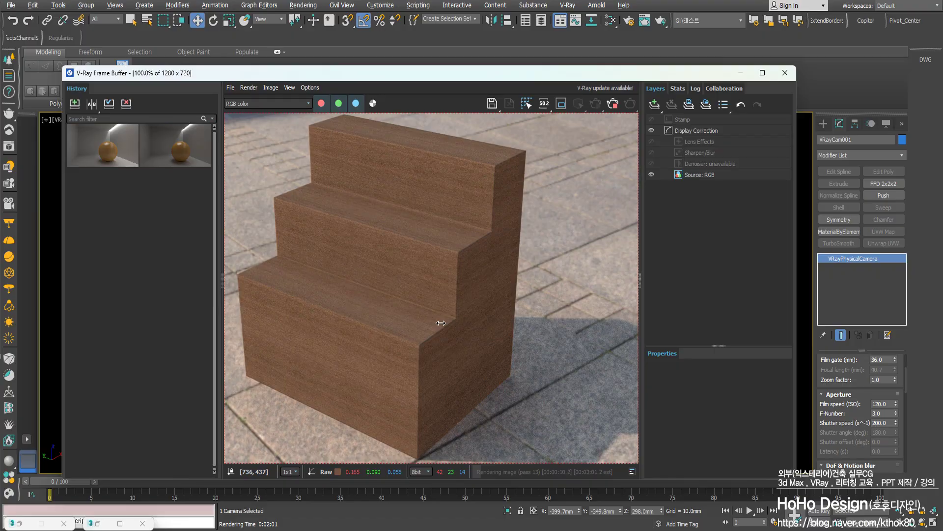
{"action": "scroll", "coordinate": [441, 323], "scroll_direction": "down", "scroll_amount": 2}
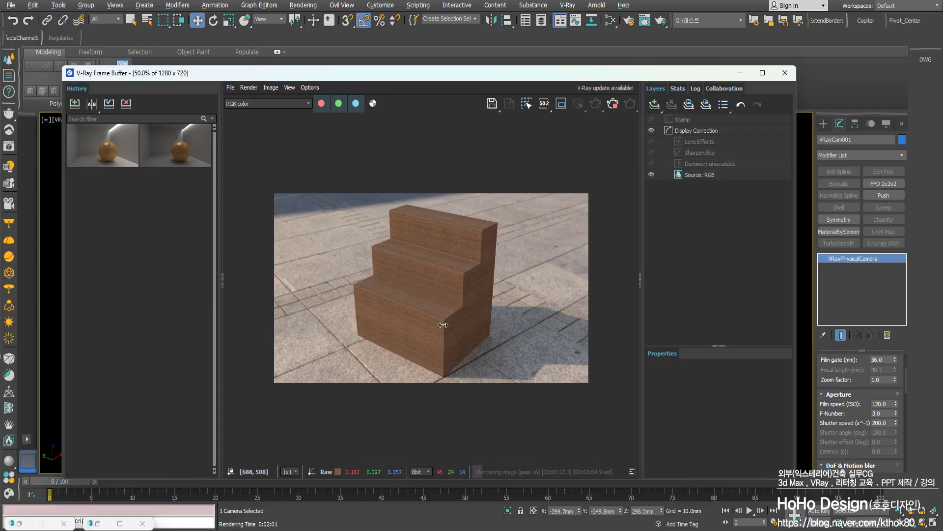
{"action": "left_click", "coordinate": [785, 73]}
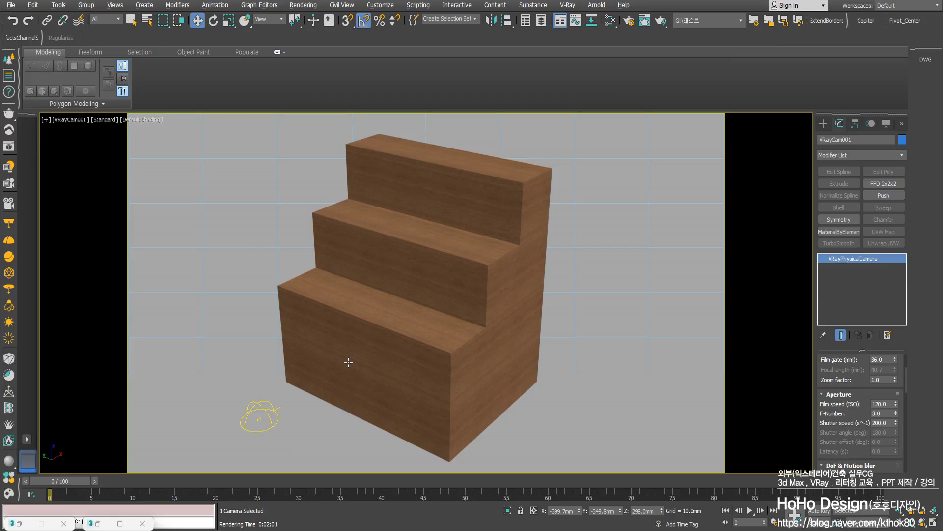
Make room above the VRayEdgesTex node and place a duplicate of the wood bitmap node beneath the original in the material graph
{"action": "key", "text": "m"}
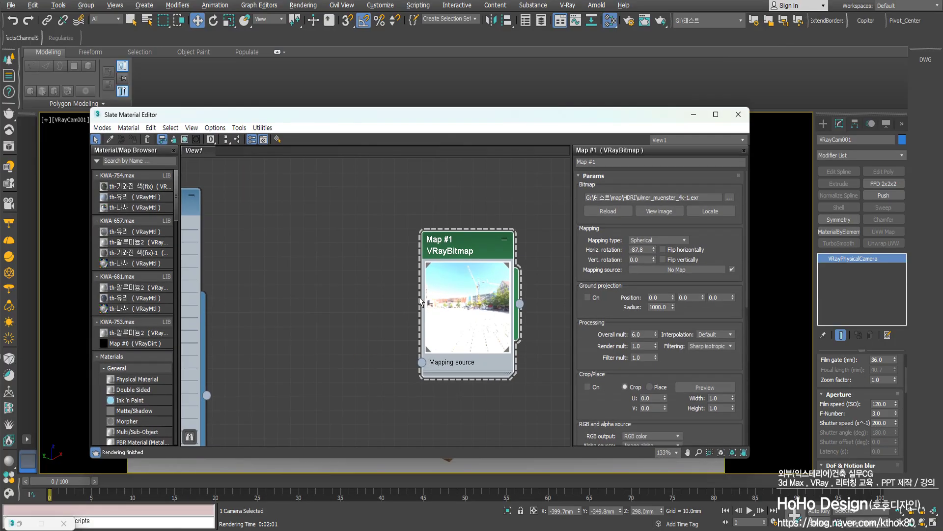
{"action": "scroll", "coordinate": [362, 296], "scroll_direction": "down", "scroll_amount": 5}
{"action": "scroll", "coordinate": [300, 291], "scroll_direction": "up", "scroll_amount": 4}
{"action": "middle_click_drag", "start_coordinate": [301, 290], "coordinate": [352, 328]}
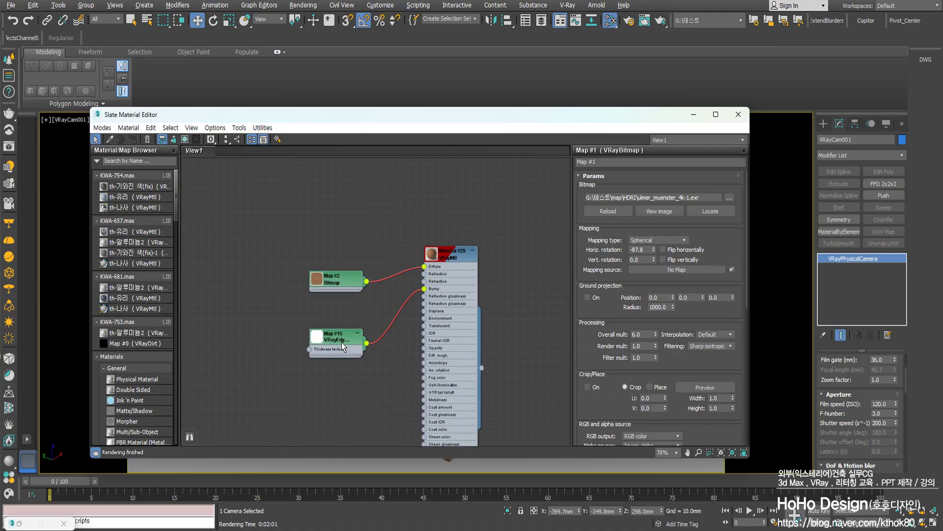
{"action": "left_click_drag", "start_coordinate": [341, 341], "coordinate": [341, 398]}
{"action": "mouse_move", "coordinate": [332, 286]}
{"action": "left_mouse_down"}
{"action": "mouse_move", "coordinate": [323, 255]}
{"action": "mouse_move", "coordinate": [329, 291]}
{"action": "left_mouse_up"}
{"action": "double_click", "coordinate": [329, 293]}
{"action": "scroll", "coordinate": [334, 297], "scroll_direction": "up", "scroll_amount": 6}
{"action": "left_click_drag", "start_coordinate": [340, 285], "coordinate": [230, 299]}
Add a Color Correction map to the material graph near the duplicated wood bitmap
{"action": "right_click", "coordinate": [351, 300]}
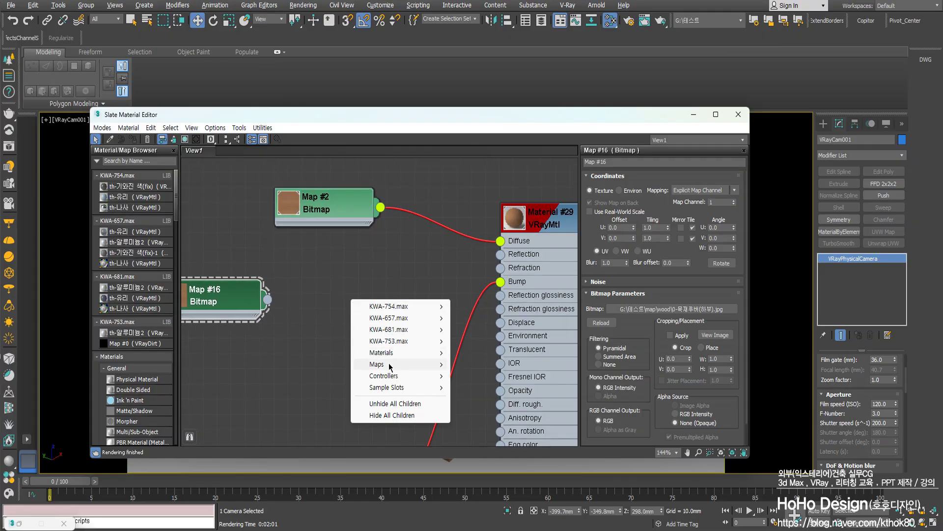
{"action": "mouse_move", "coordinate": [389, 364]}
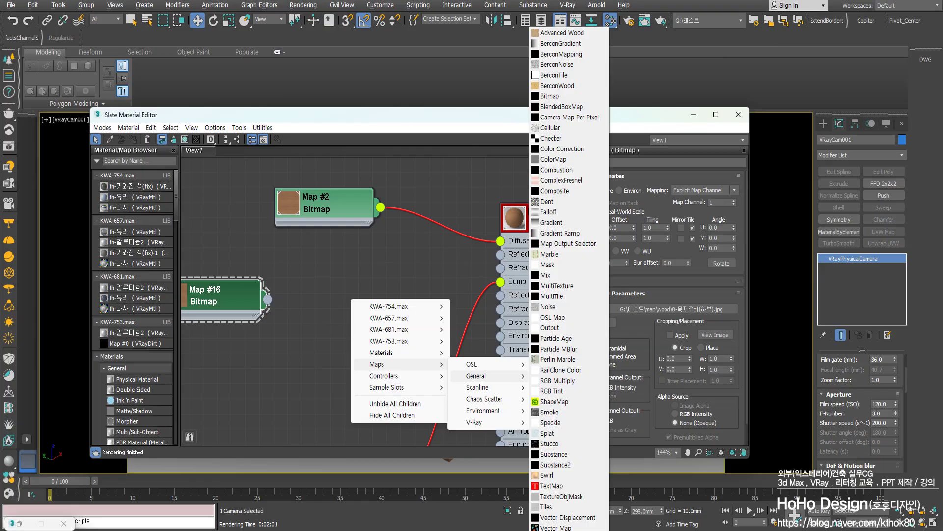
{"action": "left_click", "coordinate": [395, 291]}
{"action": "right_click", "coordinate": [396, 280]}
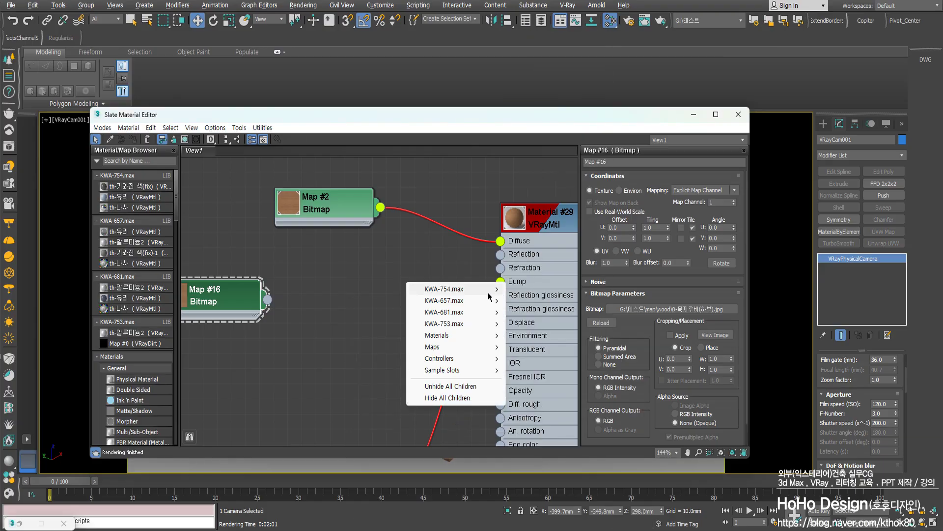
{"action": "mouse_move", "coordinate": [459, 348]}
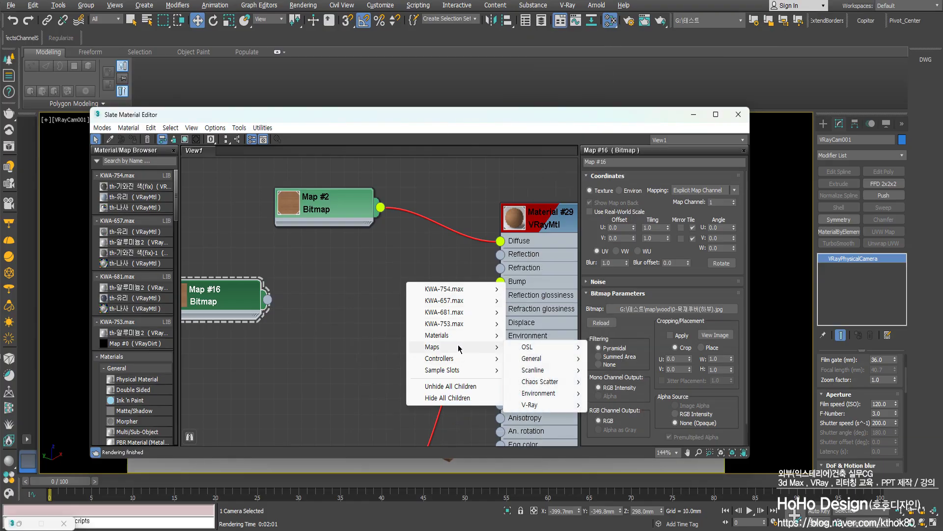
{"action": "mouse_move", "coordinate": [548, 362]}
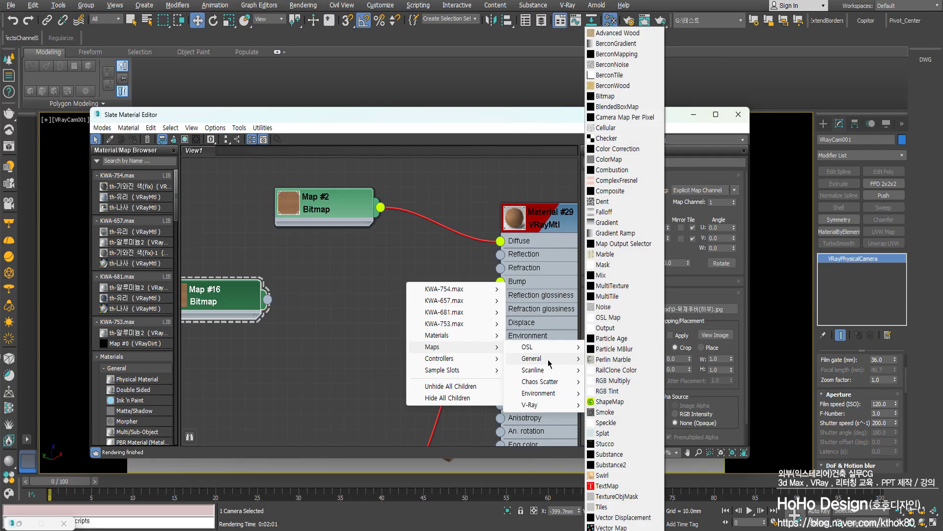
{"action": "left_click", "coordinate": [626, 151]}
Line up the duplicated wood bitmap with the Color Correction node and connect it to the node's Map input
{"action": "scroll", "coordinate": [366, 293], "scroll_direction": "up", "scroll_amount": 2}
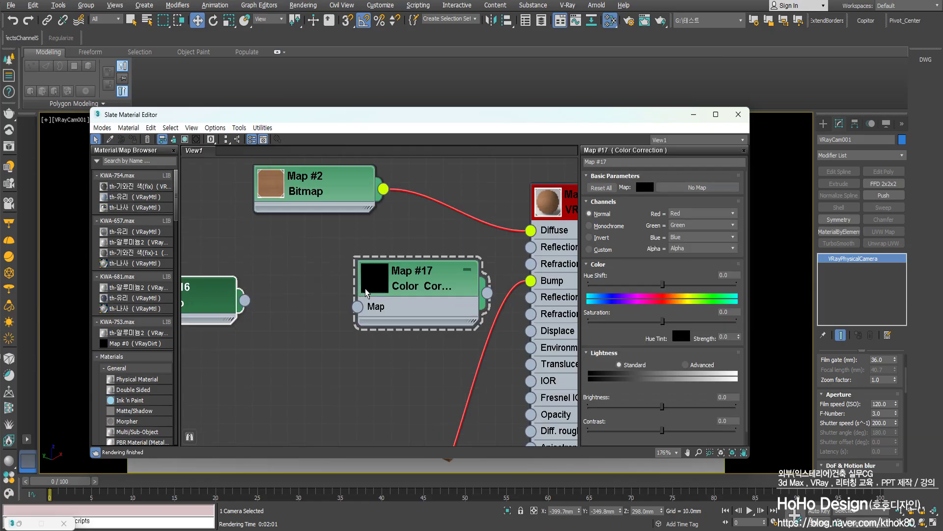
{"action": "scroll", "coordinate": [366, 291], "scroll_direction": "up", "scroll_amount": 1}
{"action": "scroll", "coordinate": [399, 284], "scroll_direction": "down", "scroll_amount": 3}
{"action": "left_click_drag", "start_coordinate": [399, 282], "coordinate": [337, 315]}
{"action": "middle_click_drag", "start_coordinate": [332, 315], "coordinate": [424, 264]}
{"action": "left_click_drag", "start_coordinate": [333, 253], "coordinate": [313, 262]}
{"action": "left_click_drag", "start_coordinate": [448, 260], "coordinate": [433, 260]}
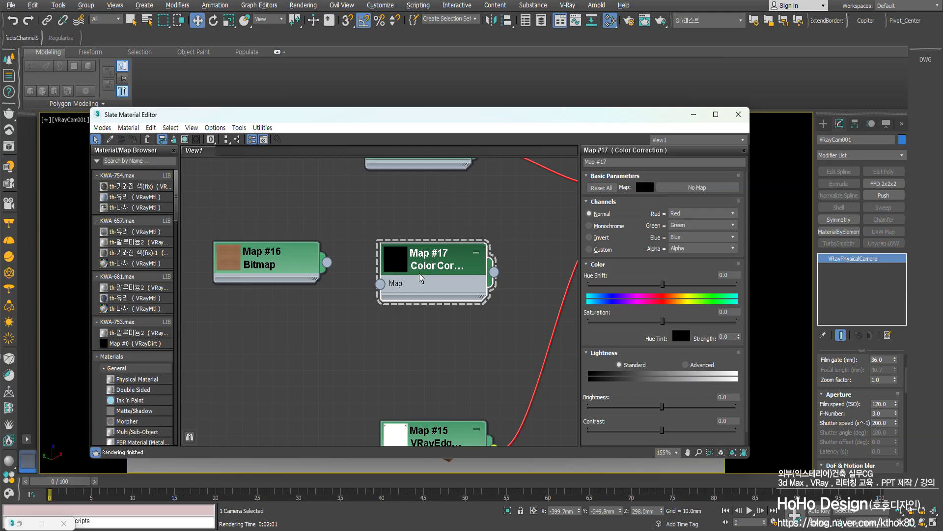
{"action": "left_click", "coordinate": [280, 263]}
{"action": "left_click_drag", "start_coordinate": [326, 262], "coordinate": [380, 283]}
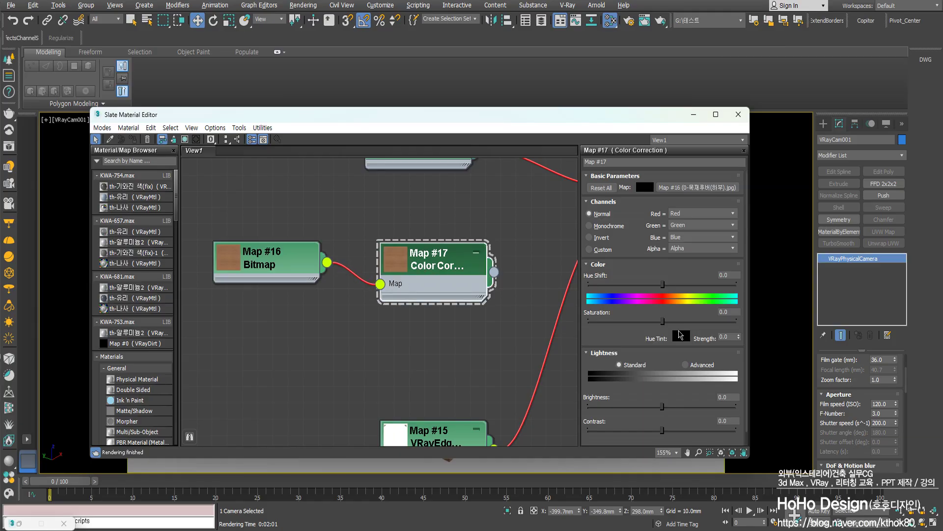
Set the Color Correction map's saturation to -100 and check the grey thumbnail on its node
{"action": "left_click_drag", "start_coordinate": [663, 322], "coordinate": [588, 321]}
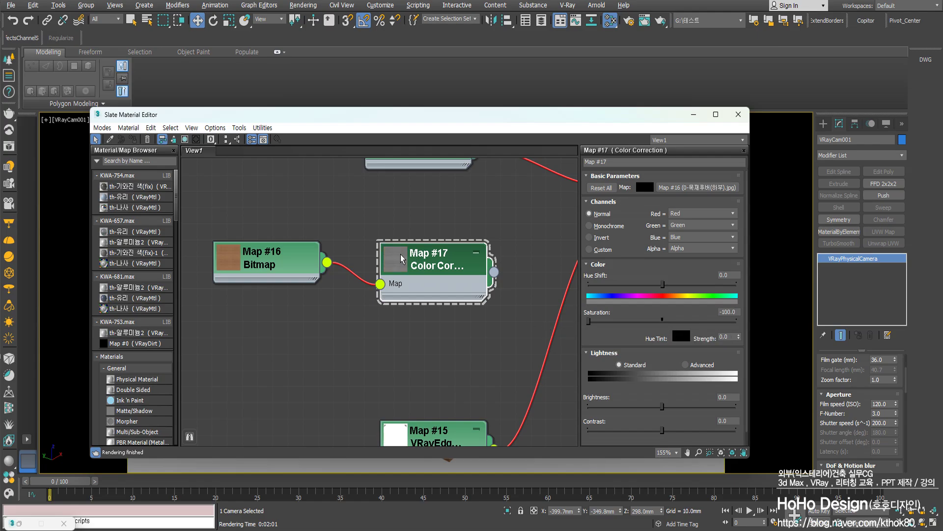
{"action": "scroll", "coordinate": [402, 258], "scroll_direction": "up", "scroll_amount": 2}
{"action": "scroll", "coordinate": [418, 267], "scroll_direction": "down", "scroll_amount": 1}
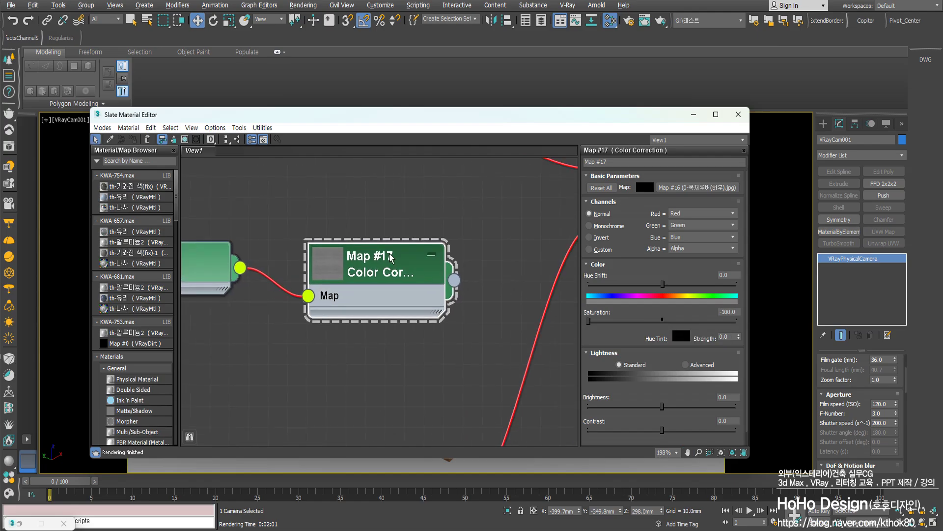
{"action": "scroll", "coordinate": [418, 267], "scroll_direction": "down", "scroll_amount": 2}
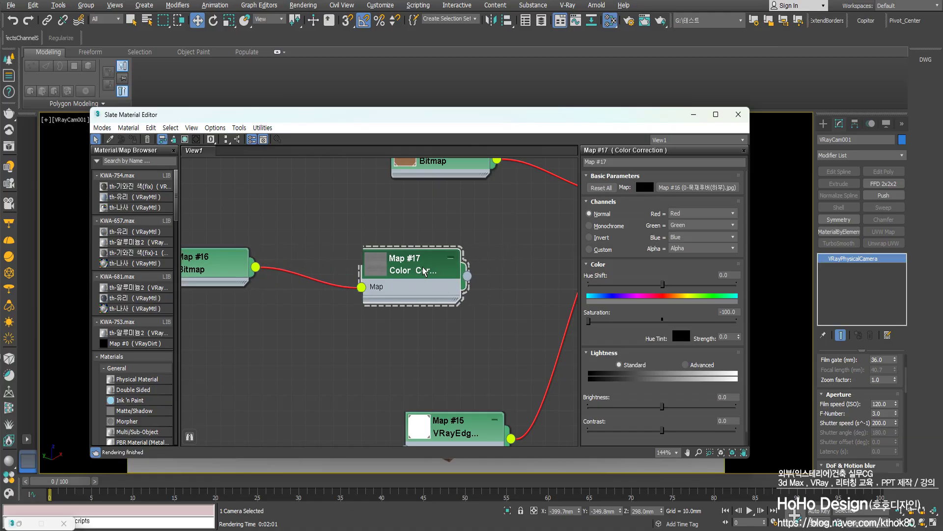
Add an Output map next to the Color Correction node and connect the Color Correction map to its Map input
{"action": "middle_click_drag", "start_coordinate": [353, 285], "coordinate": [359, 289]}
{"action": "middle_click_drag", "start_coordinate": [464, 281], "coordinate": [428, 285]}
{"action": "right_click", "coordinate": [450, 273]}
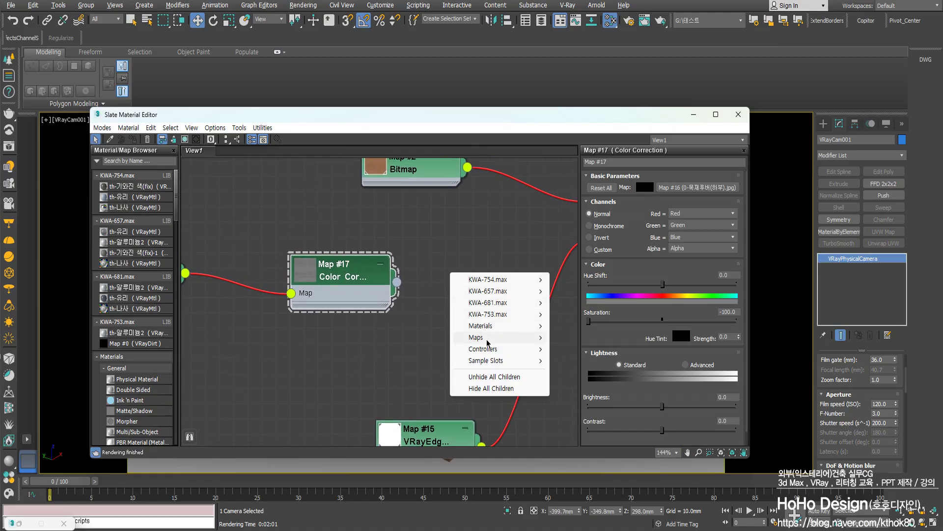
{"action": "mouse_move", "coordinate": [487, 339]}
{"action": "mouse_move", "coordinate": [578, 350]}
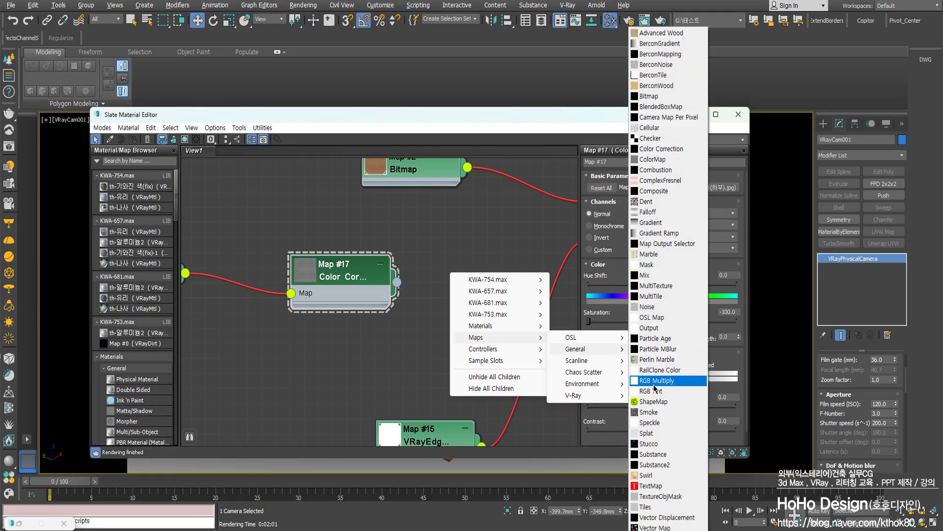
{"action": "left_click", "coordinate": [651, 328]}
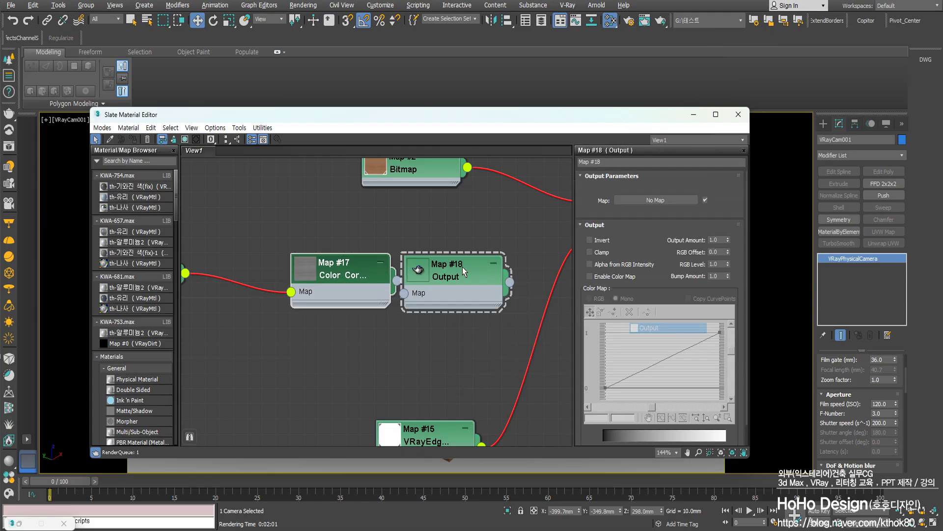
{"action": "scroll", "coordinate": [432, 294], "scroll_direction": "up", "scroll_amount": 2}
{"action": "left_click_drag", "start_coordinate": [430, 287], "coordinate": [448, 269]}
{"action": "left_click_drag", "start_coordinate": [387, 278], "coordinate": [436, 278]}
{"action": "scroll", "coordinate": [418, 276], "scroll_direction": "down", "scroll_amount": 2}
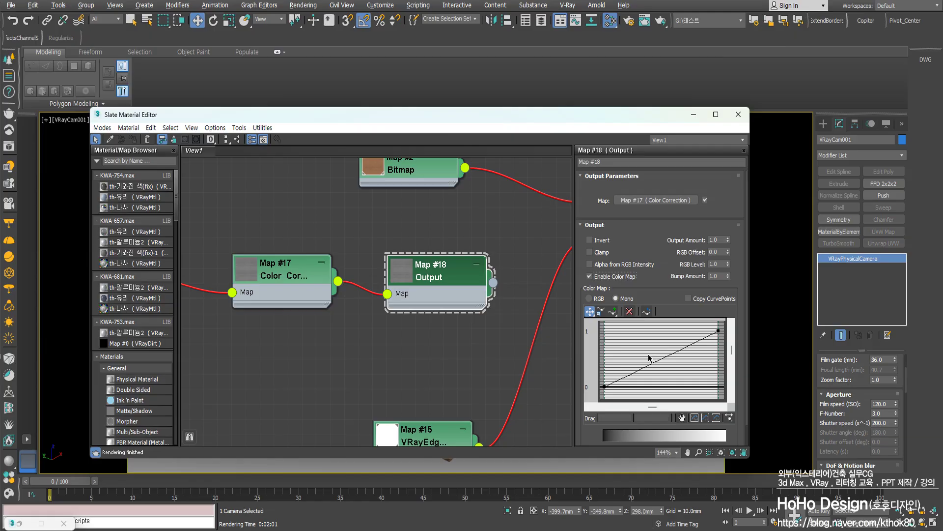
Enable the Output color map, make the curve's end point Bezier-Corner, bend the curve downward and raise that point to about 1.455
{"action": "left_click", "coordinate": [718, 331]}
{"action": "right_click", "coordinate": [719, 331]}
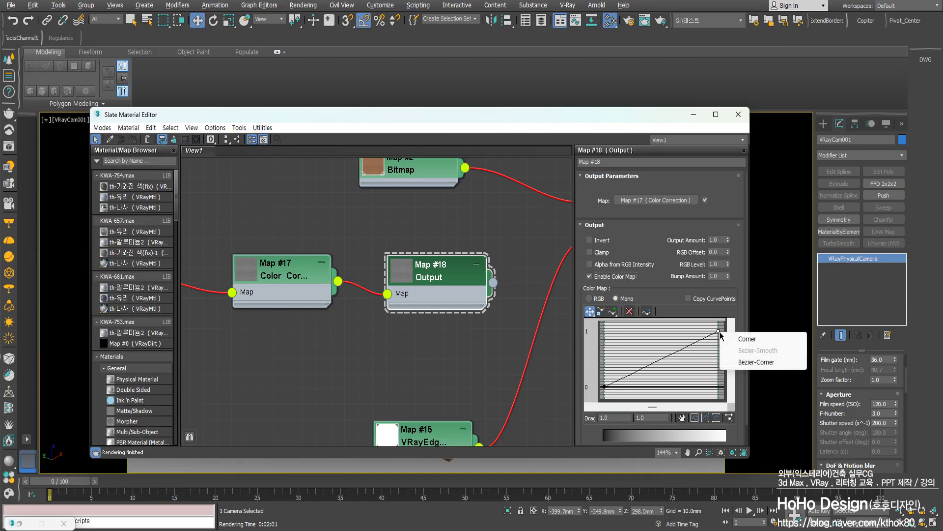
{"action": "left_click", "coordinate": [757, 362]}
{"action": "left_click_drag", "start_coordinate": [689, 346], "coordinate": [703, 372]}
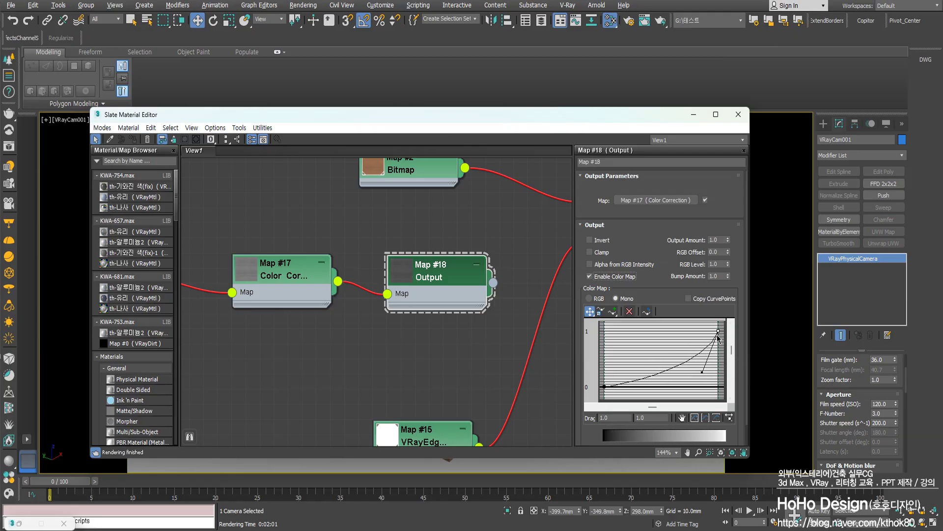
{"action": "scroll", "coordinate": [678, 368], "scroll_direction": "down", "scroll_amount": 2}
{"action": "left_click_drag", "start_coordinate": [692, 341], "coordinate": [692, 326]}
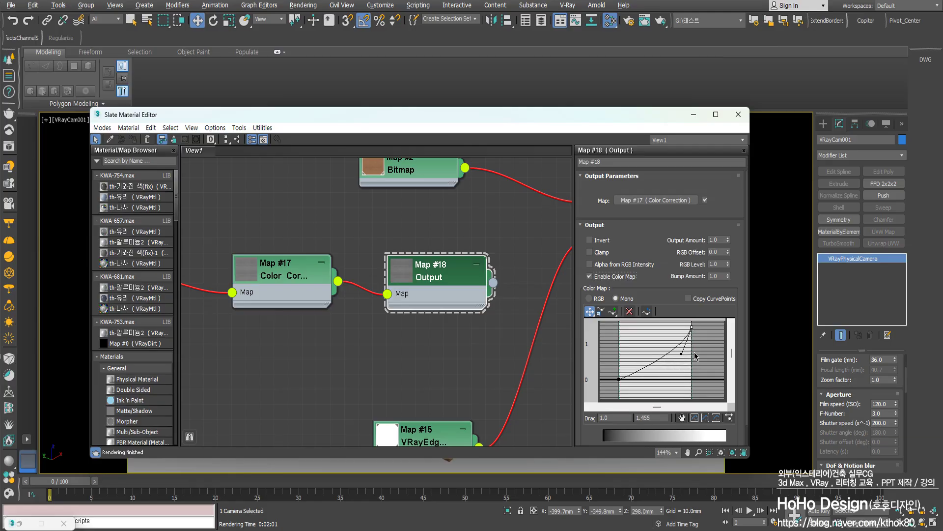
Raise the Output curve's end point to about 1.87, bend its handle downward and lift the curve's start point
{"action": "scroll", "coordinate": [695, 355], "scroll_direction": "down", "scroll_amount": 2}
{"action": "left_click_drag", "start_coordinate": [672, 338], "coordinate": [668, 364]}
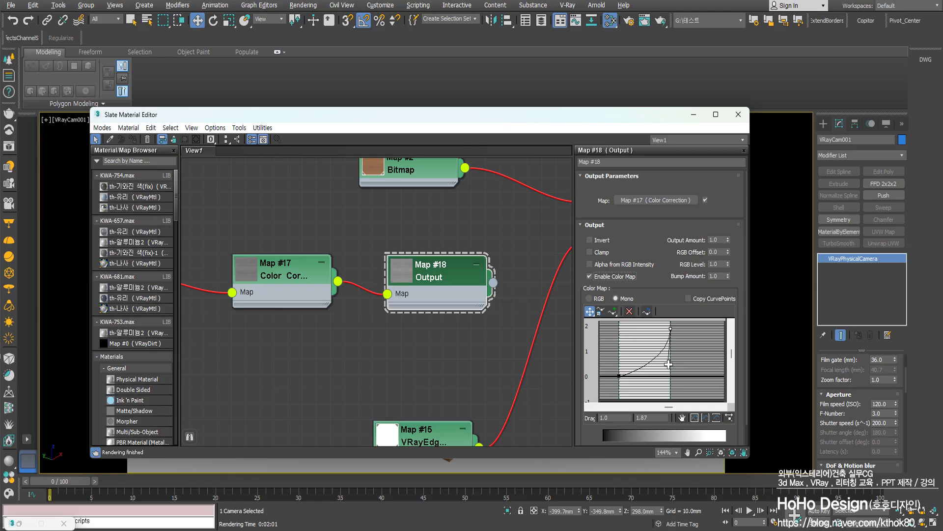
{"action": "left_click", "coordinate": [618, 376]}
{"action": "left_click_drag", "start_coordinate": [618, 376], "coordinate": [619, 367]}
{"action": "left_click", "coordinate": [670, 328]}
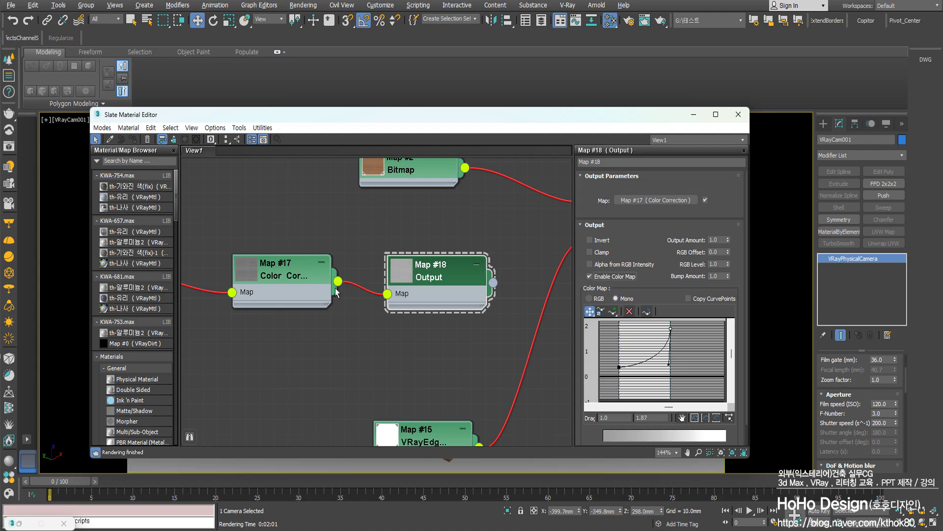
Enlarge the Output and Color Correction node previews to compare them, and reopen the Output map's parameters
{"action": "scroll", "coordinate": [346, 289], "scroll_direction": "up", "scroll_amount": 2}
{"action": "double_click", "coordinate": [421, 266]}
{"action": "middle_click_drag", "start_coordinate": [344, 298], "coordinate": [413, 288]}
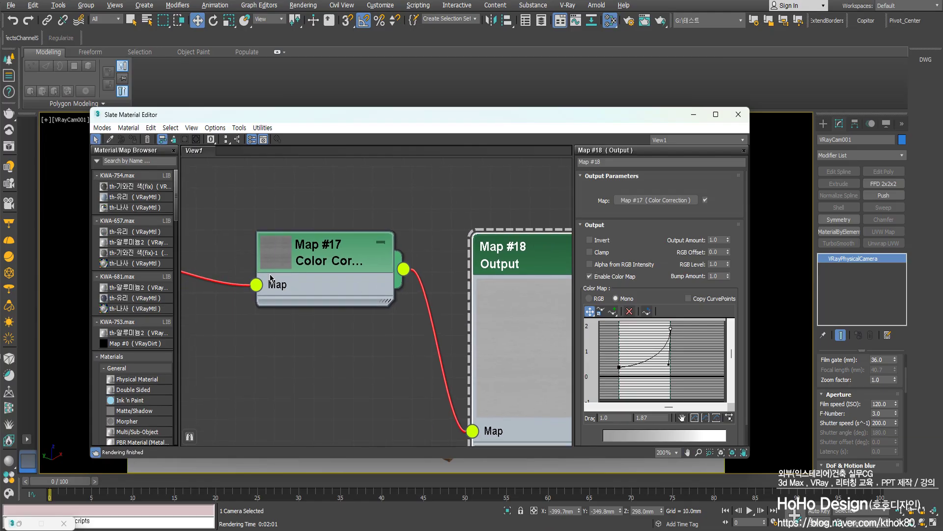
{"action": "double_click", "coordinate": [278, 259]}
{"action": "middle_click_drag", "start_coordinate": [520, 290], "coordinate": [386, 281]}
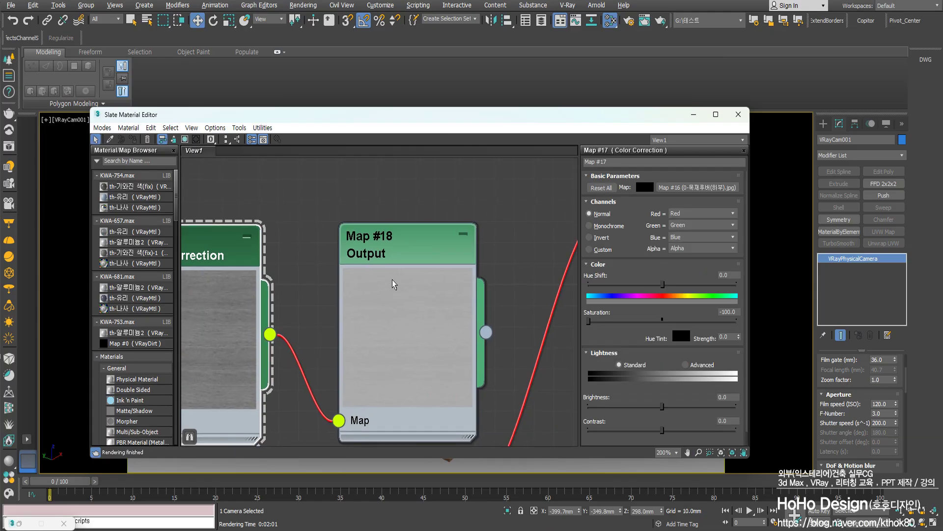
{"action": "double_click", "coordinate": [388, 286]}
Lower the Output curve's end point to about 1.683 and its start point to about 0.207, keeping the curve bent downward
{"action": "left_click_drag", "start_coordinate": [670, 329], "coordinate": [670, 335]}
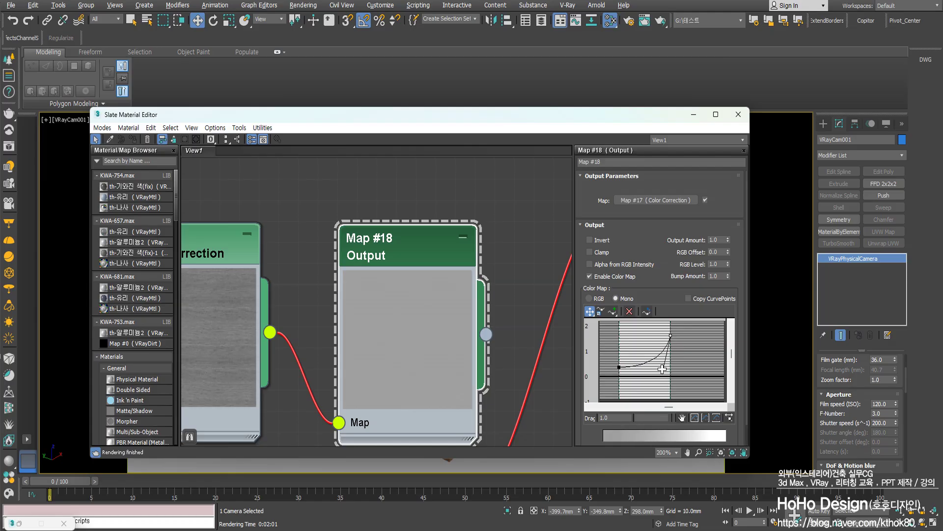
{"action": "left_click_drag", "start_coordinate": [619, 367], "coordinate": [620, 372]}
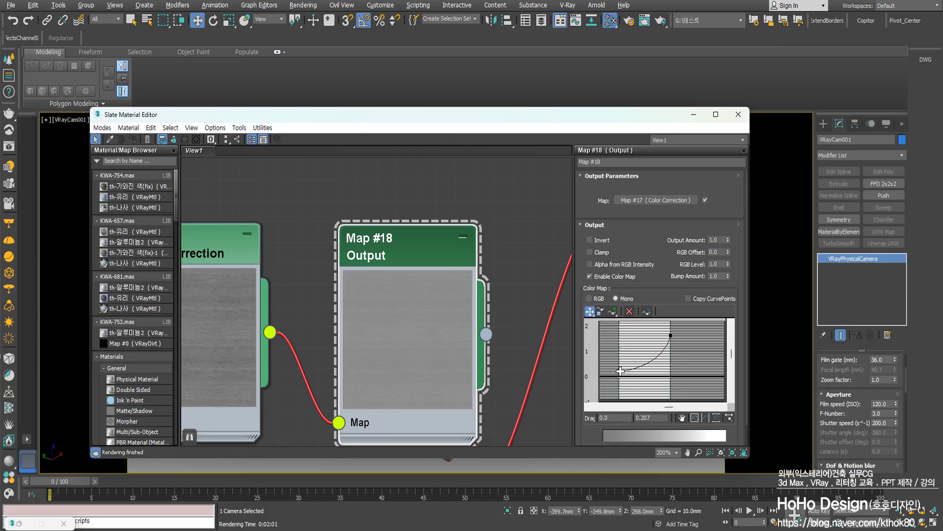
{"action": "left_click_drag", "start_coordinate": [671, 337], "coordinate": [664, 370]}
{"action": "scroll", "coordinate": [412, 290], "scroll_direction": "down", "scroll_amount": 2}
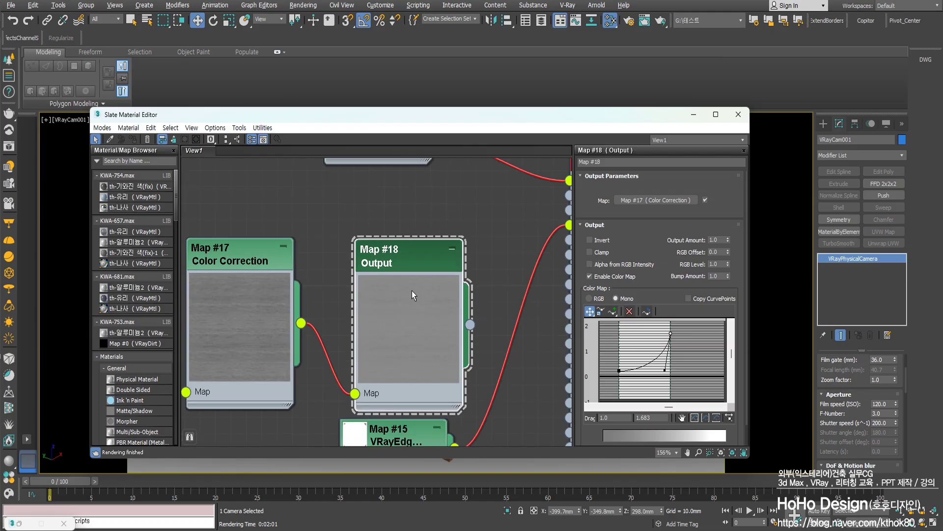
Disconnect the VRayEdgesTex map from the material's Bump input and connect the Output map there instead
{"action": "scroll", "coordinate": [412, 291], "scroll_direction": "down", "scroll_amount": 3}
{"action": "middle_click_drag", "start_coordinate": [435, 293], "coordinate": [355, 270]}
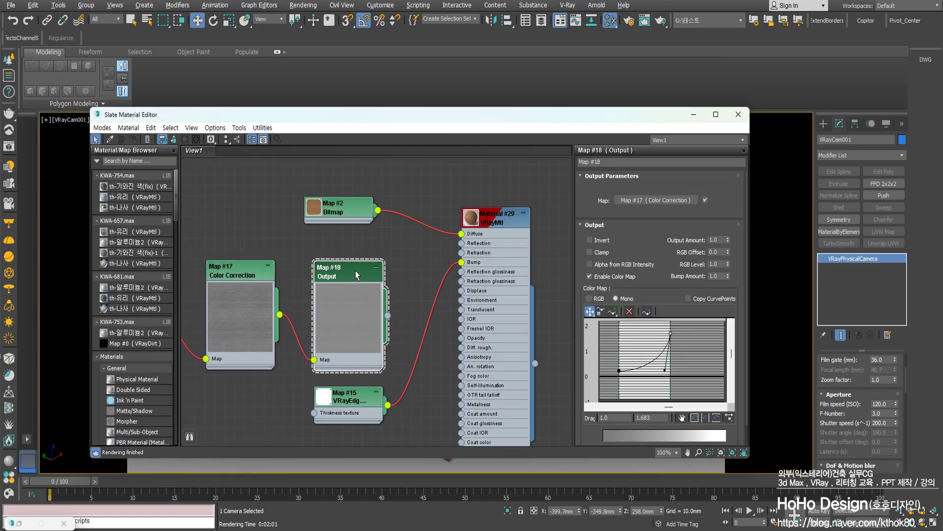
{"action": "left_click_drag", "start_coordinate": [461, 262], "coordinate": [428, 354]}
{"action": "left_click_drag", "start_coordinate": [388, 315], "coordinate": [461, 263]}
{"action": "scroll", "coordinate": [369, 363], "scroll_direction": "down", "scroll_amount": 1}
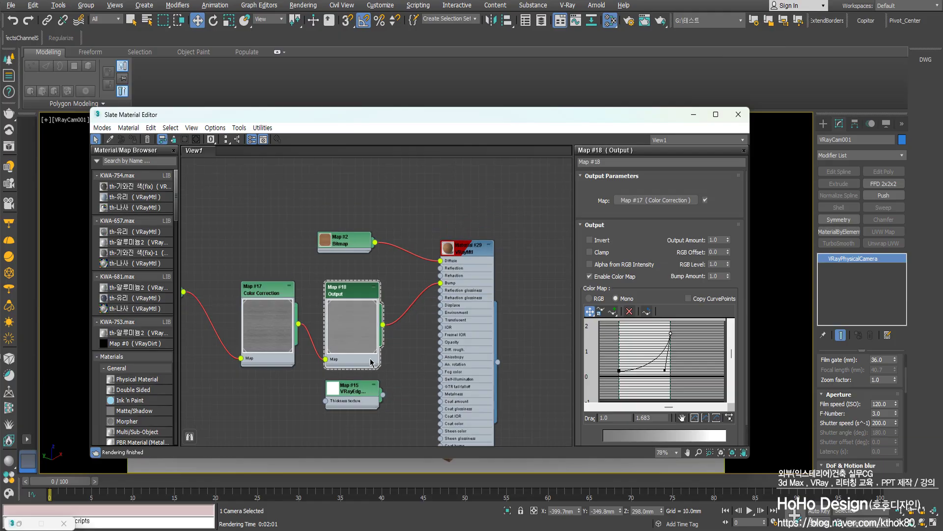
Move the disconnected VRayEdgesTex node down to clear space below the Output map
{"action": "middle_click_drag", "start_coordinate": [369, 363], "coordinate": [406, 302]}
{"action": "left_click_drag", "start_coordinate": [390, 327], "coordinate": [391, 417]}
{"action": "middle_click_drag", "start_coordinate": [389, 361], "coordinate": [398, 355]}
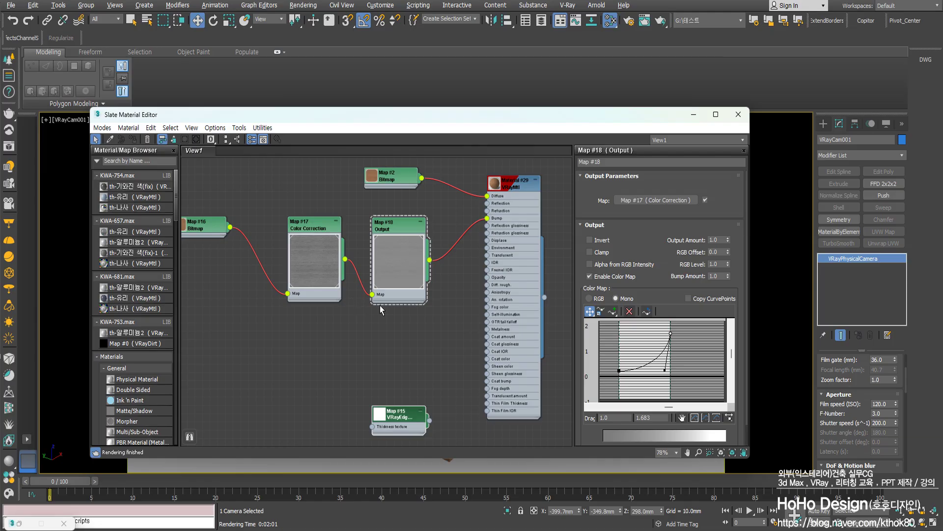
{"action": "middle_click_drag", "start_coordinate": [381, 307], "coordinate": [403, 303]}
Select the wood Bitmap, Color Correction and Output nodes together and duplicate the chain directly below the original
{"action": "left_click_drag", "start_coordinate": [452, 334], "coordinate": [199, 210]}
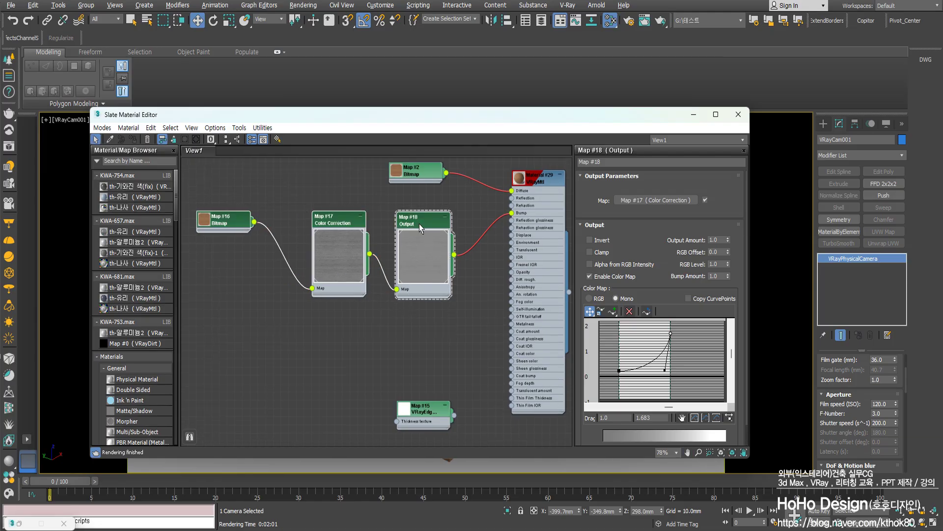
{"action": "left_click", "coordinate": [447, 341]}
{"action": "left_click_drag", "start_coordinate": [434, 334], "coordinate": [223, 197]}
{"action": "middle_click_drag", "start_coordinate": [300, 270], "coordinate": [304, 264]}
{"action": "mouse_move", "coordinate": [408, 221]}
{"action": "left_mouse_down", "text": "shift"}
{"action": "mouse_move", "coordinate": [412, 320]}
{"action": "mouse_move", "coordinate": [420, 314]}
{"action": "left_mouse_up", "text": "shift"}
{"action": "left_click", "coordinate": [419, 315]}
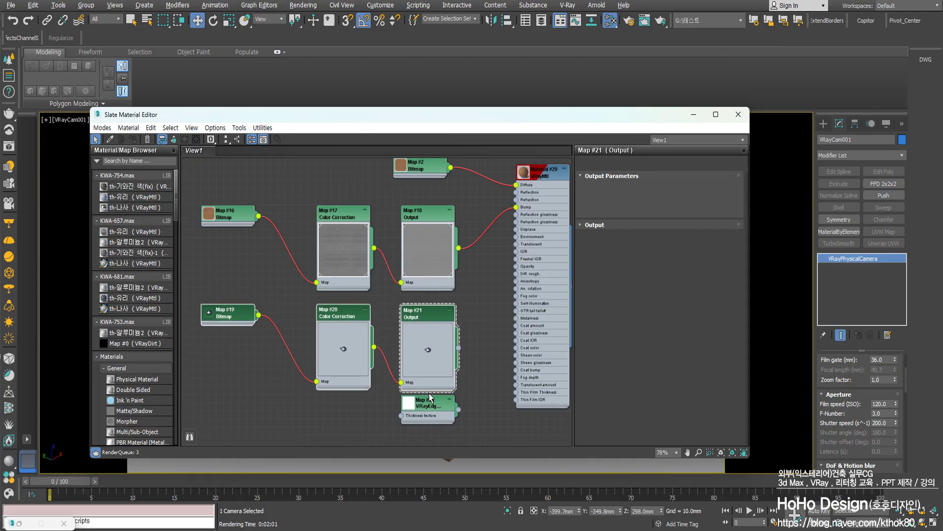
Connect the duplicated Output map to the material's Reflection glossiness input
{"action": "scroll", "coordinate": [426, 420], "scroll_direction": "down", "scroll_amount": 3}
{"action": "scroll", "coordinate": [382, 373], "scroll_direction": "up", "scroll_amount": 4}
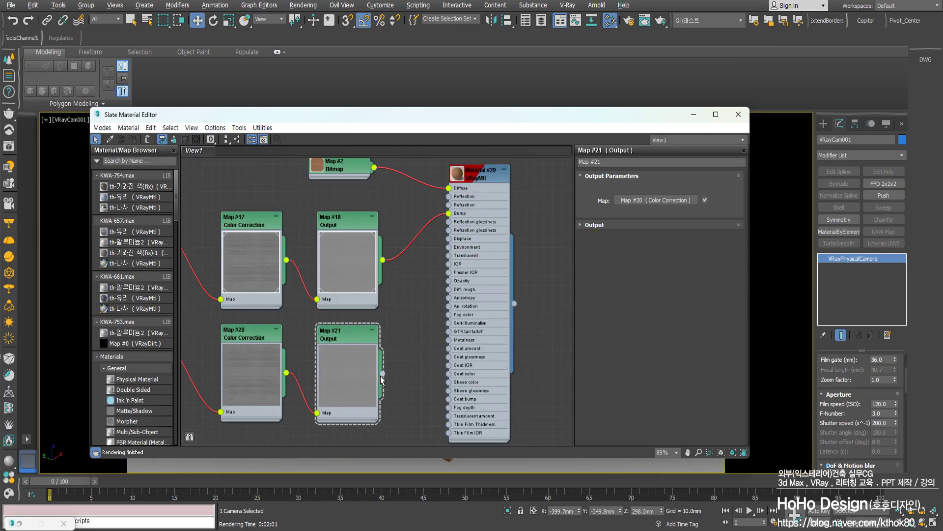
{"action": "left_click_drag", "start_coordinate": [369, 388], "coordinate": [421, 326]}
{"action": "left_click", "coordinate": [403, 315]}
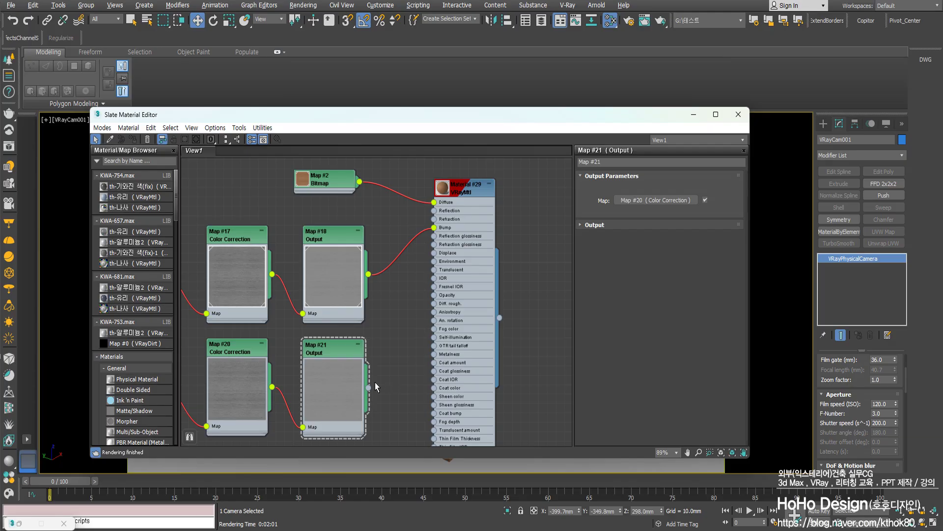
{"action": "left_click_drag", "start_coordinate": [369, 388], "coordinate": [434, 236]}
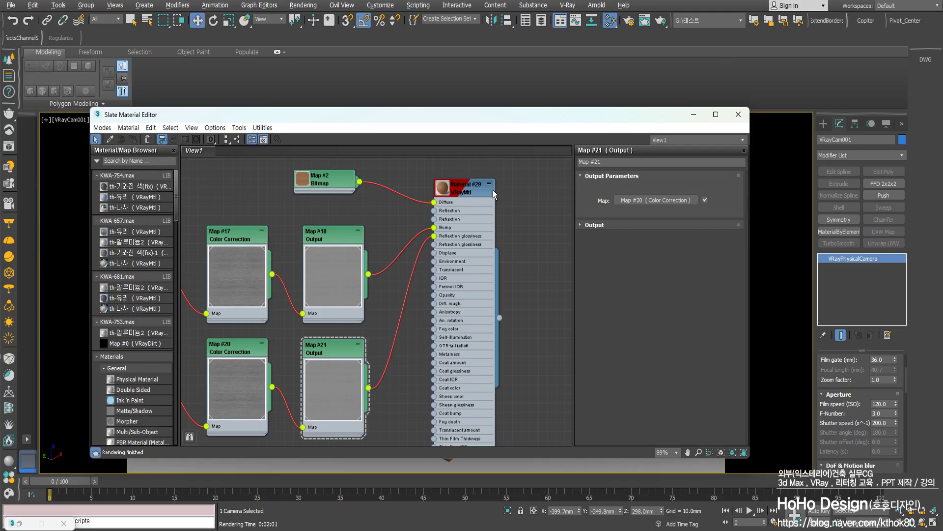
Open the VRayMtl's parameters and examine its reflection glossiness setting against the duplicated Output map's grey preview
{"action": "double_click", "coordinate": [456, 191]}
{"action": "middle_click_drag", "start_coordinate": [342, 388], "coordinate": [399, 337]}
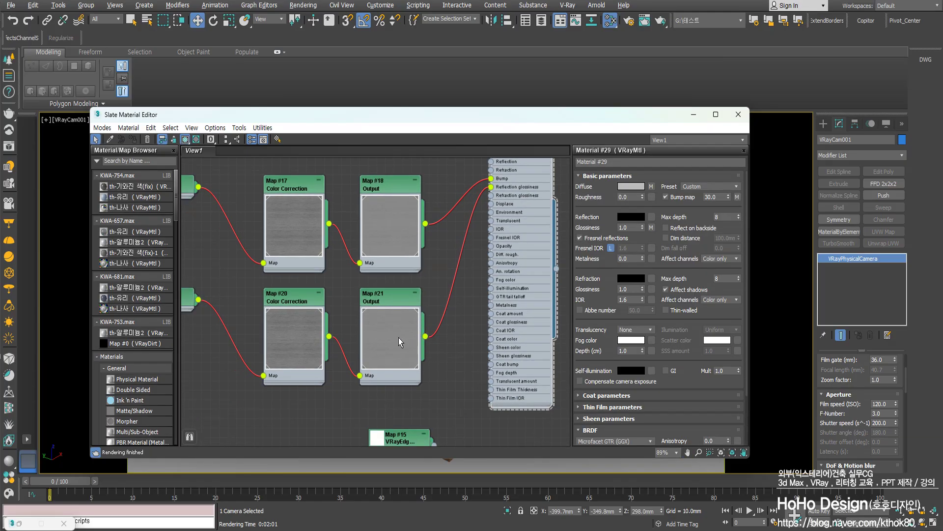
{"action": "scroll", "coordinate": [399, 337], "scroll_direction": "up", "scroll_amount": 2}
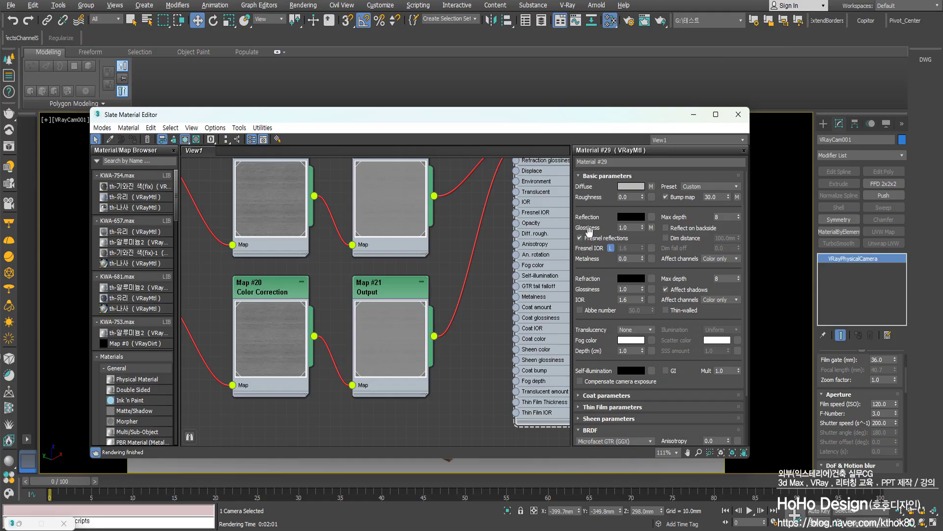
{"action": "mouse_move", "coordinate": [619, 240]}
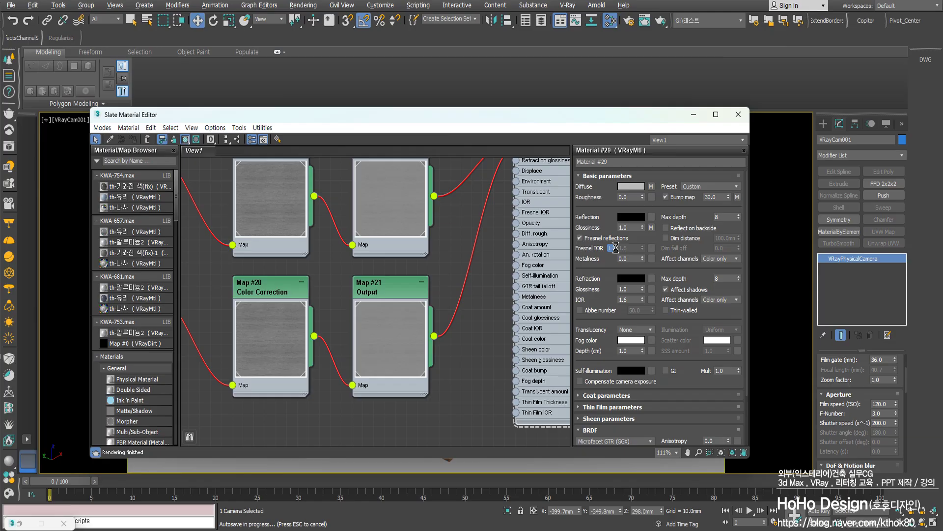
{"action": "scroll", "coordinate": [414, 328], "scroll_direction": "up", "scroll_amount": 2}
{"action": "scroll", "coordinate": [414, 332], "scroll_direction": "up", "scroll_amount": 2}
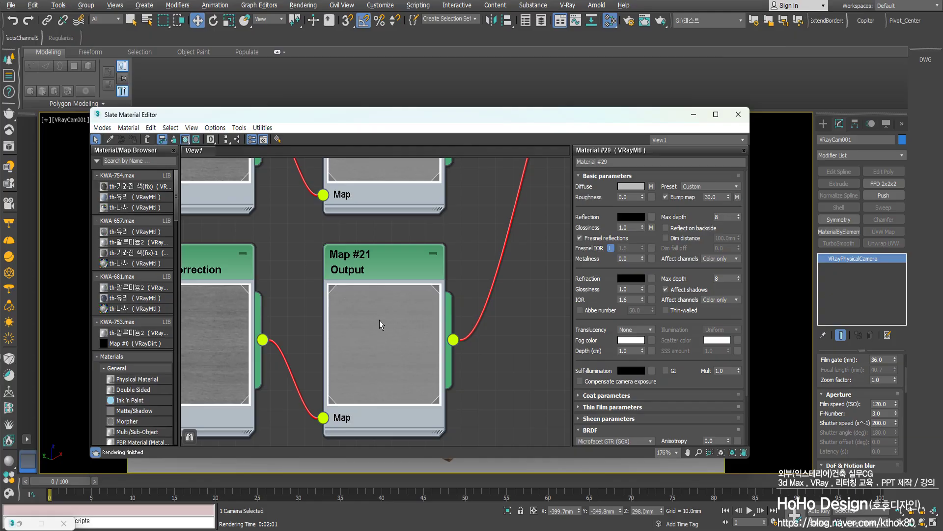
{"action": "scroll", "coordinate": [380, 325], "scroll_direction": "down", "scroll_amount": 1}
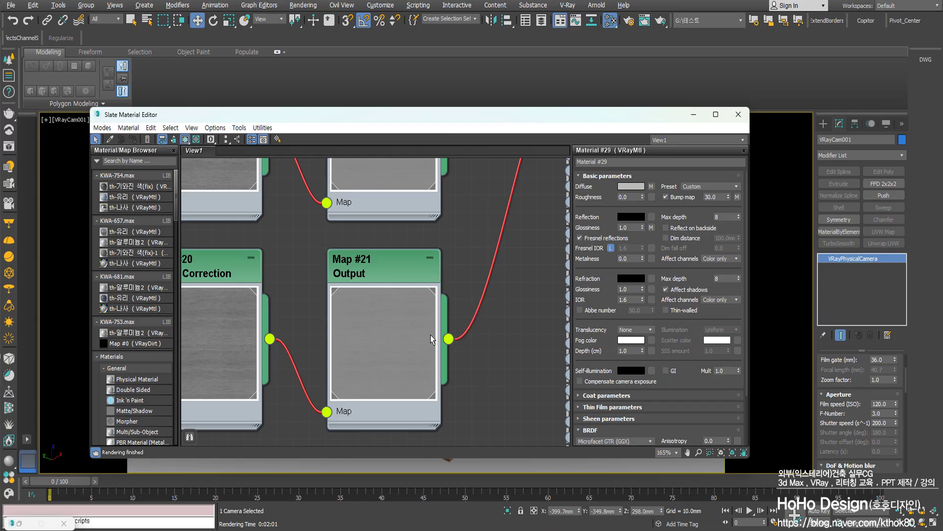
{"action": "middle_click_drag", "start_coordinate": [426, 341], "coordinate": [467, 320]}
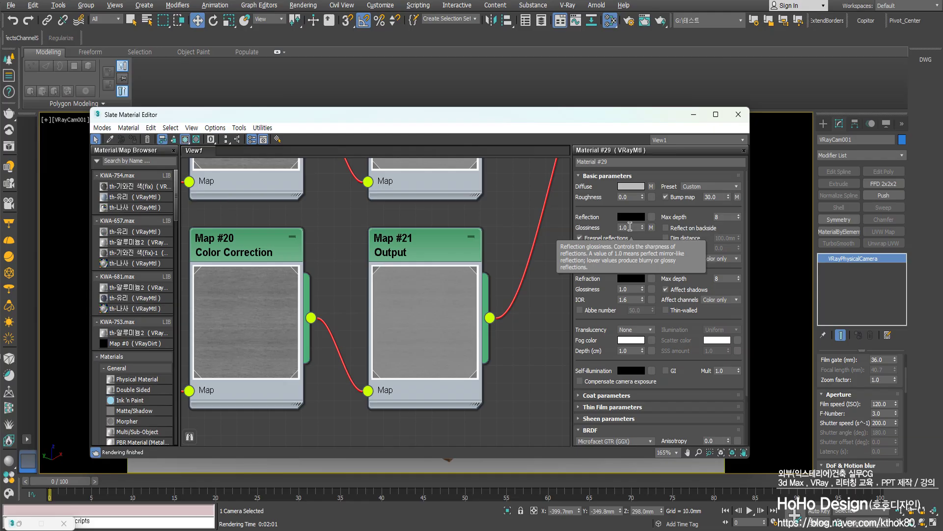
{"action": "middle_click_drag", "start_coordinate": [455, 307], "coordinate": [399, 314]}
Open the duplicated Output map's output settings and examine its color curve and node preview
{"action": "left_click", "coordinate": [405, 271]}
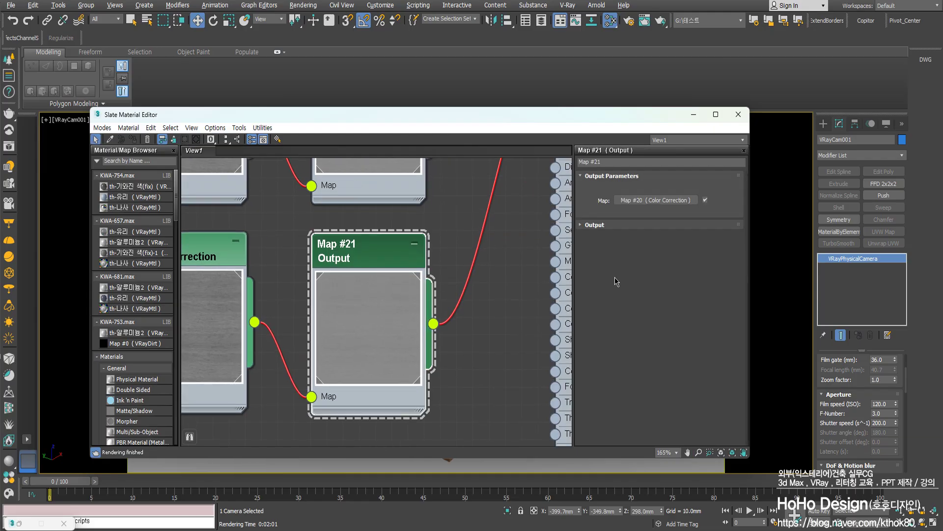
{"action": "scroll", "coordinate": [486, 294], "scroll_direction": "down", "scroll_amount": 5}
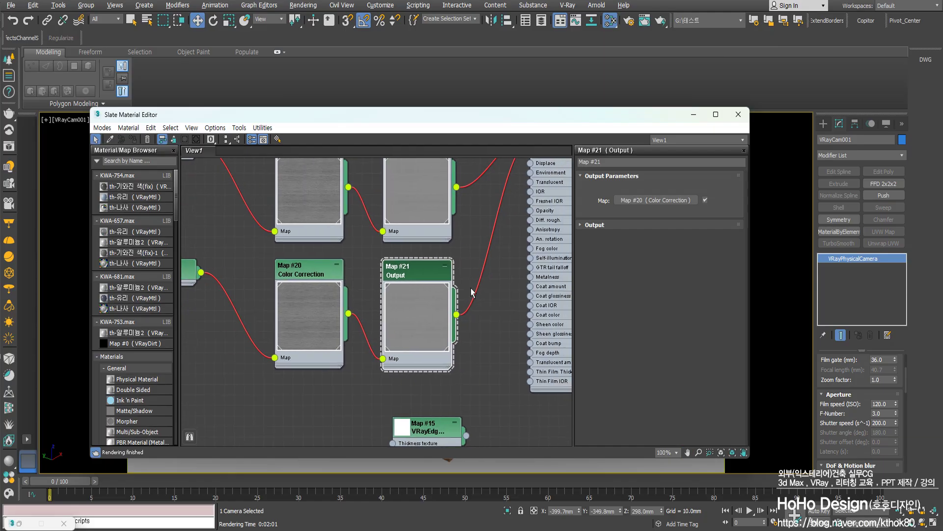
{"action": "left_click", "coordinate": [591, 227]}
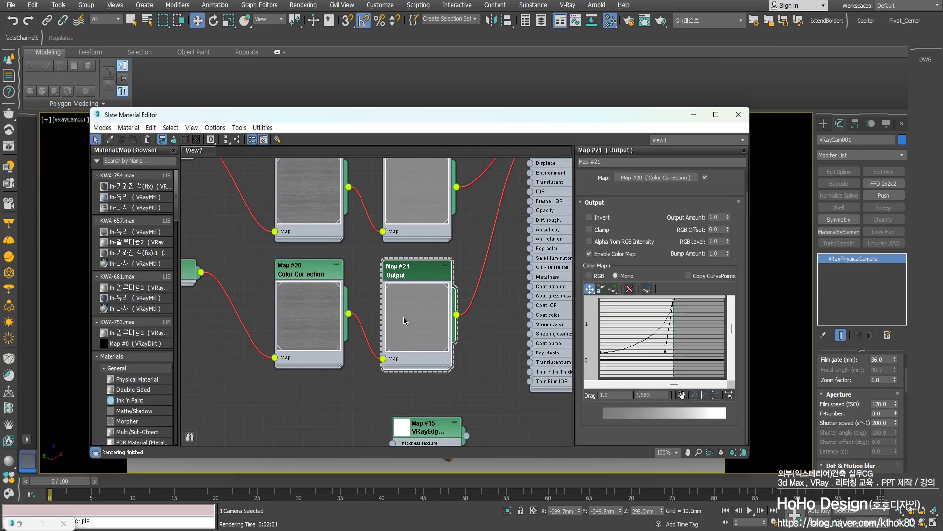
{"action": "scroll", "coordinate": [402, 335], "scroll_direction": "up", "scroll_amount": 1}
{"action": "scroll", "coordinate": [402, 335], "scroll_direction": "down", "scroll_amount": 3}
{"action": "scroll", "coordinate": [389, 328], "scroll_direction": "up", "scroll_amount": 6}
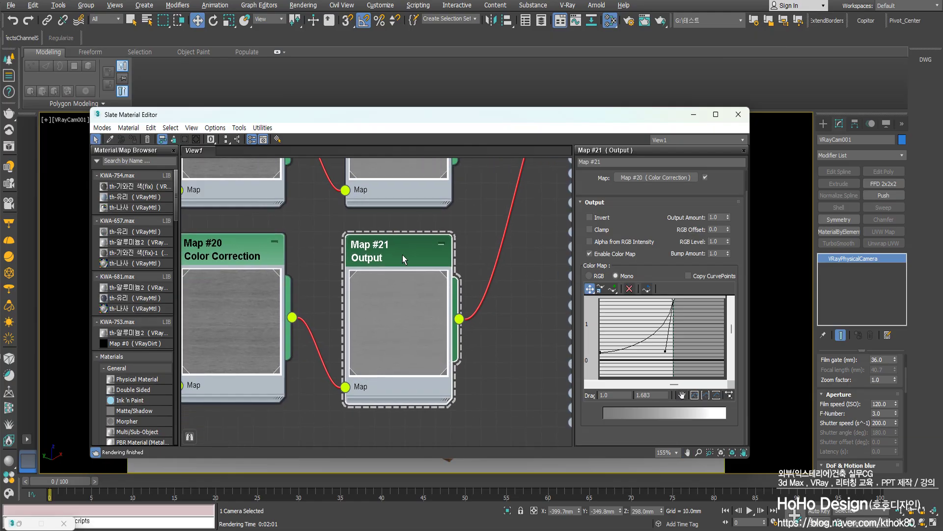
{"action": "scroll", "coordinate": [407, 265], "scroll_direction": "down", "scroll_amount": 4}
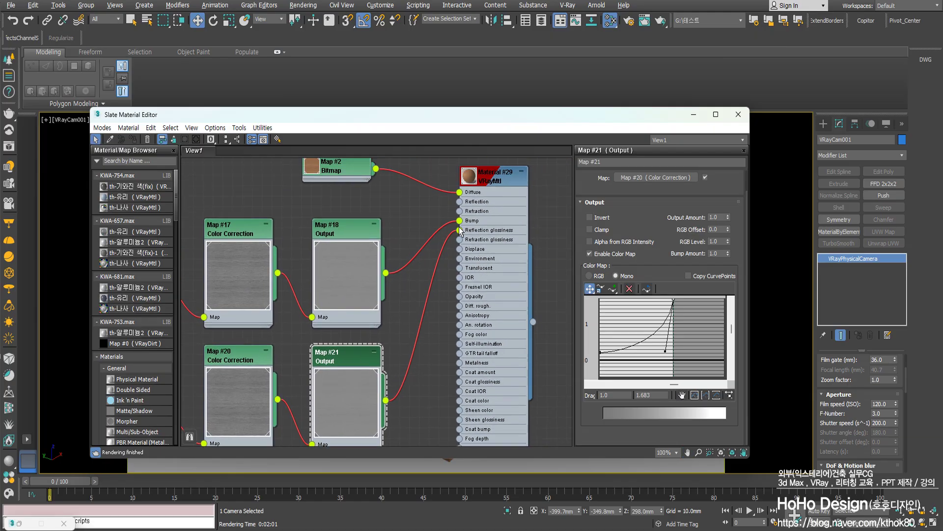
Delete the duplicated Output map and move the duplicated Color Correction node into its place
{"action": "left_click_drag", "start_coordinate": [439, 295], "coordinate": [434, 305]}
{"action": "middle_click_drag", "start_coordinate": [389, 358], "coordinate": [410, 319]}
{"action": "key", "text": "Delete"}
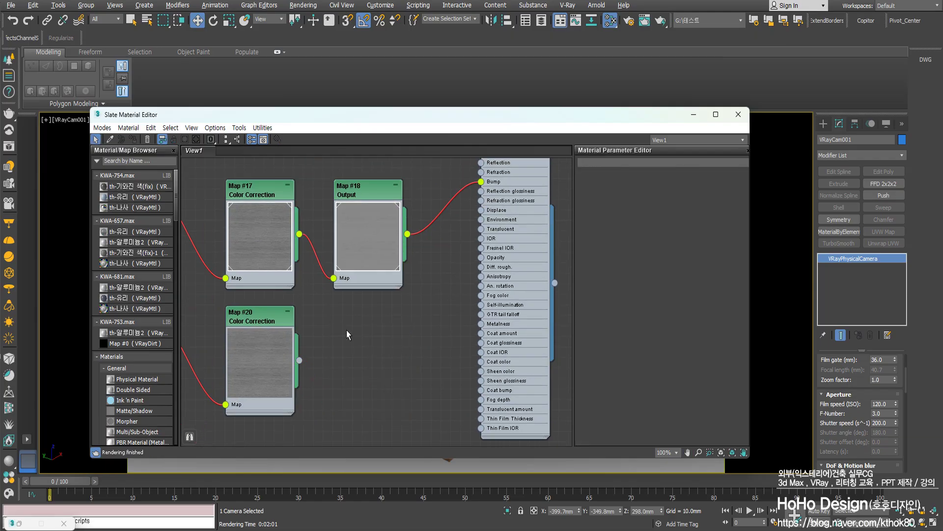
{"action": "left_click_drag", "start_coordinate": [268, 319], "coordinate": [375, 311]}
Switch the duplicated Color Correction map's lightness to Advanced and set its RGB Gamma/Contrast to 1.5
{"action": "double_click", "coordinate": [374, 311]}
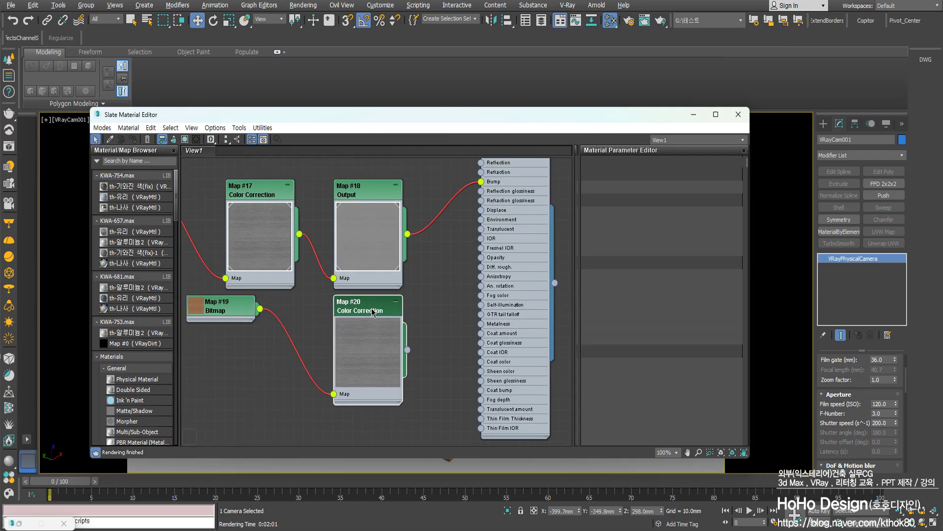
{"action": "left_click", "coordinate": [686, 365]}
{"action": "scroll", "coordinate": [661, 389], "scroll_direction": "down", "scroll_amount": 1}
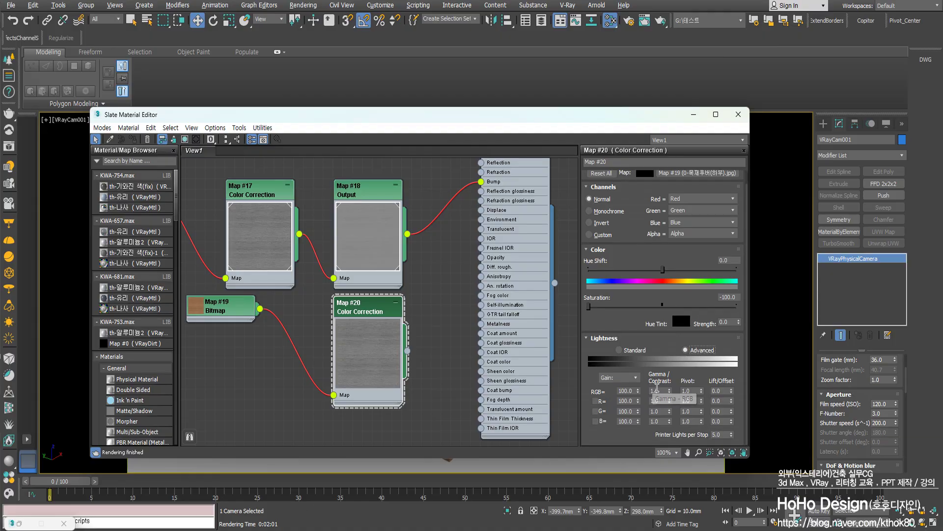
{"action": "double_click", "coordinate": [659, 391]}
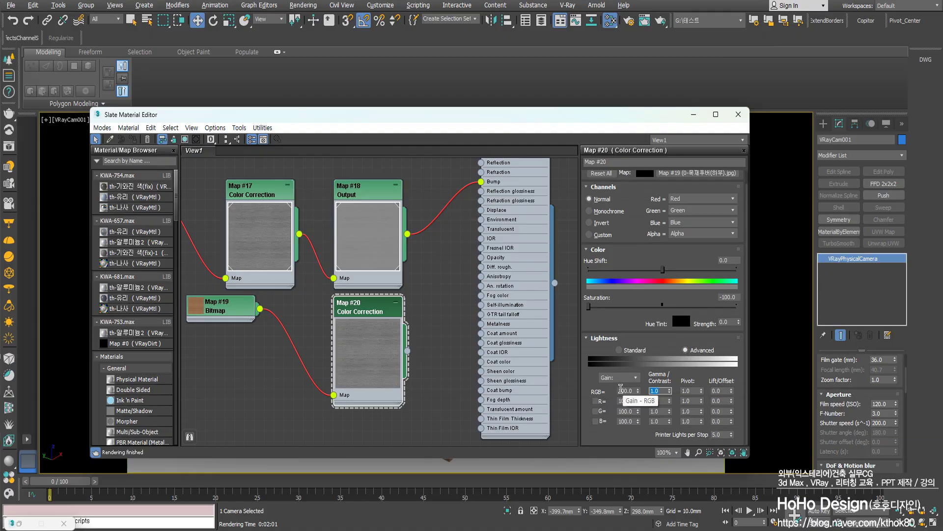
{"action": "type", "text": "1.5"}
{"action": "key", "text": "Return"}
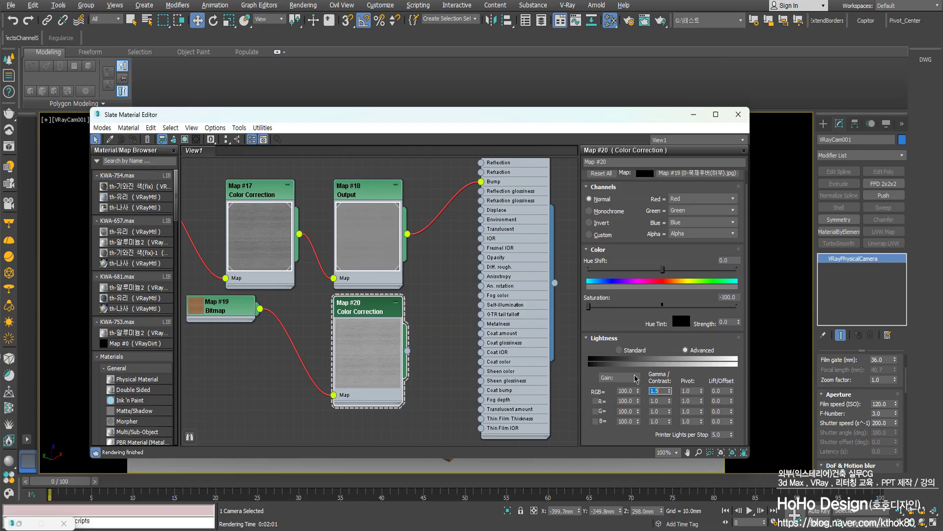
Move the duplicated Bitmap node closer to its Color Correction node and set that map's RGB Gamma/Contrast to 2.0
{"action": "scroll", "coordinate": [291, 338], "scroll_direction": "up", "scroll_amount": 4}
{"action": "left_click_drag", "start_coordinate": [209, 263], "coordinate": [255, 311]}
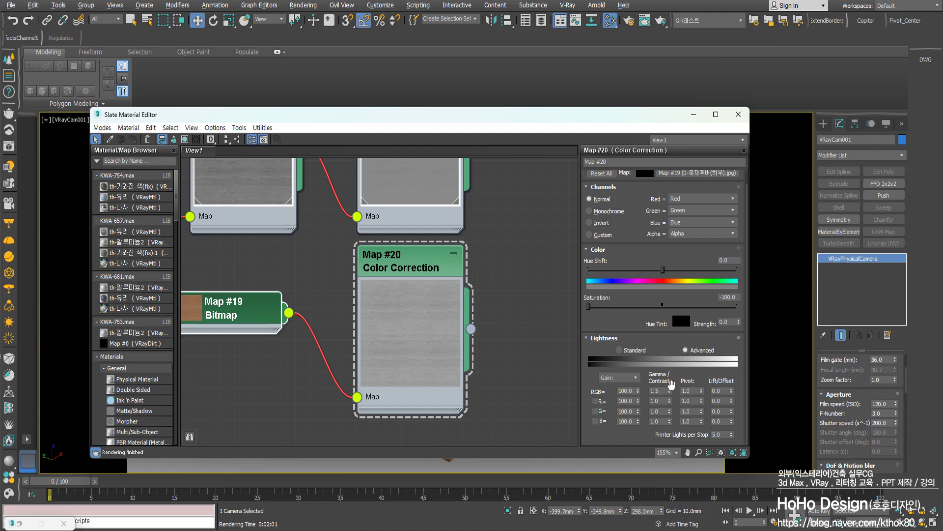
{"action": "double_click", "coordinate": [657, 391]}
{"action": "type", "text": "2"}
{"action": "key", "text": "Return"}
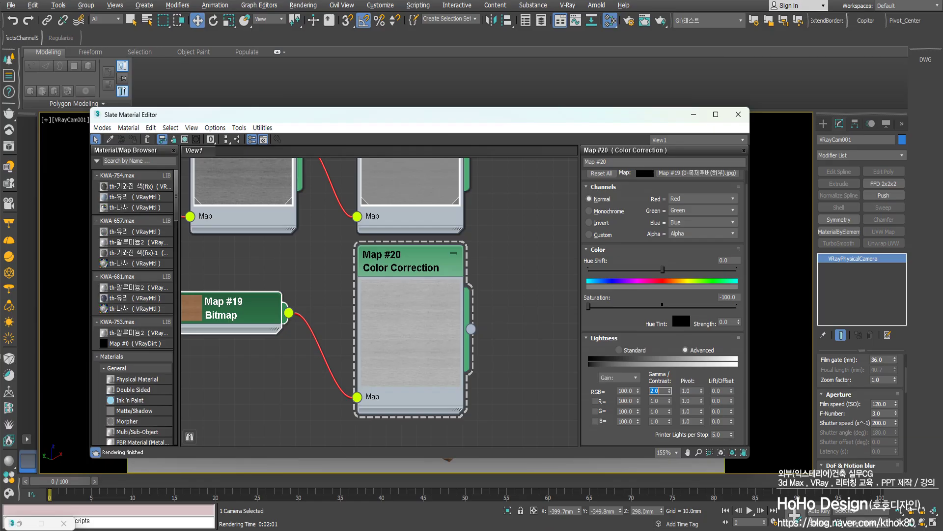
Connect the duplicated Color Correction map to the material's Reflection glossiness input
{"action": "scroll", "coordinate": [350, 387], "scroll_direction": "down", "scroll_amount": 4}
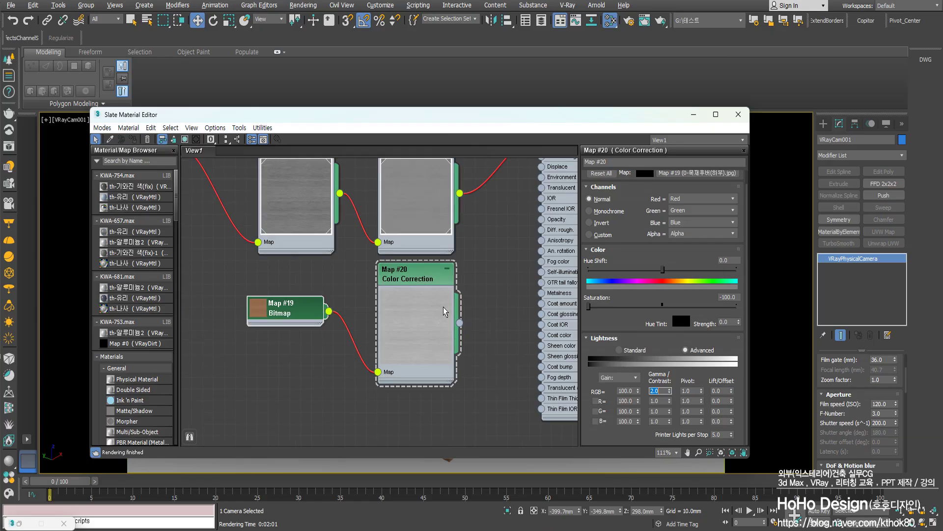
{"action": "middle_click_drag", "start_coordinate": [378, 378], "coordinate": [377, 388]}
{"action": "left_click_drag", "start_coordinate": [369, 386], "coordinate": [435, 244]}
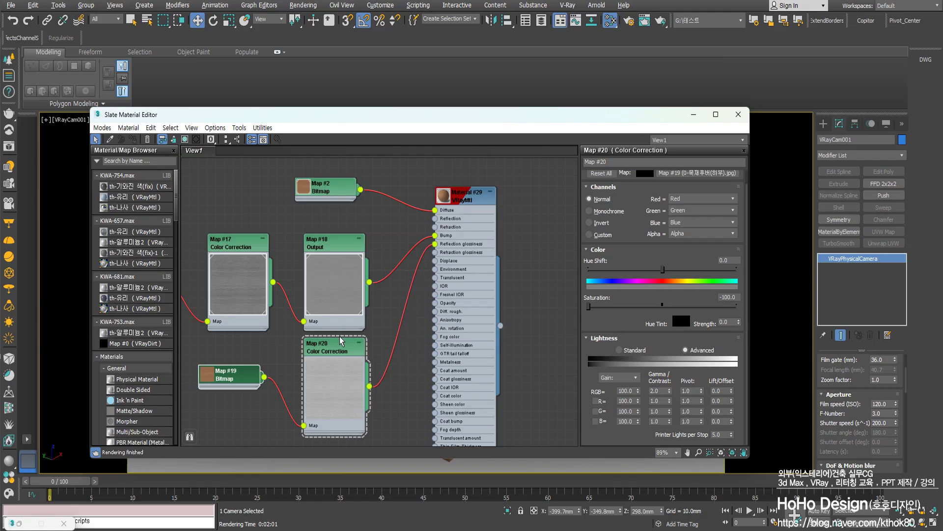
Render the camera view and zoom in on the stepped box to check its wood surface with the glossiness map applied
{"action": "scroll", "coordinate": [342, 340], "scroll_direction": "up", "scroll_amount": 4}
{"action": "middle_click_drag", "start_coordinate": [334, 366], "coordinate": [370, 283]}
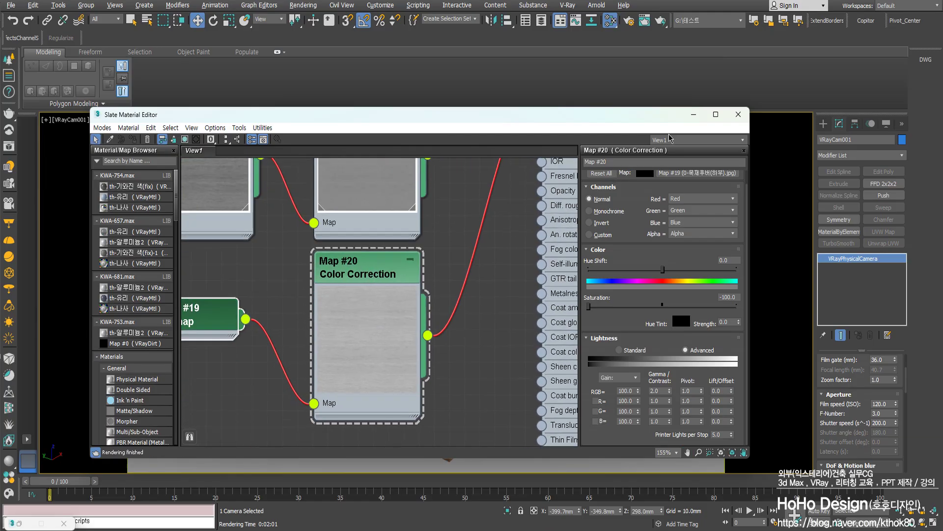
{"action": "left_click", "coordinate": [693, 114]}
{"action": "right_click", "coordinate": [507, 236]}
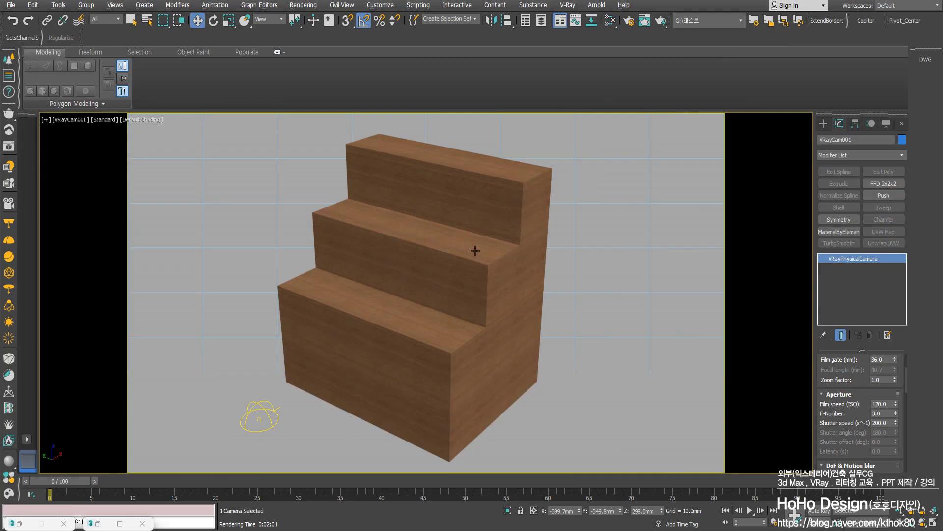
{"action": "key", "text": "shift+q"}
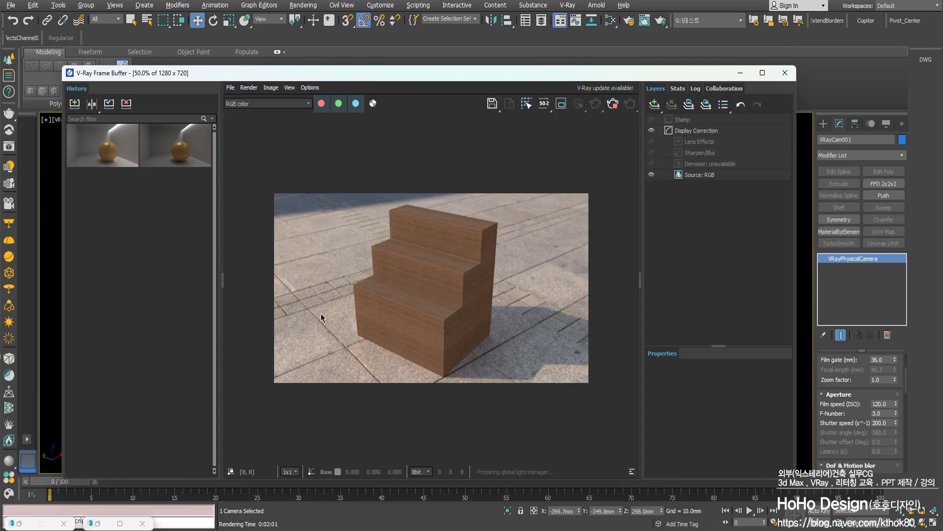
{"action": "scroll", "coordinate": [427, 334], "scroll_direction": "up", "scroll_amount": 2}
{"action": "scroll", "coordinate": [428, 334], "scroll_direction": "down", "scroll_amount": 2}
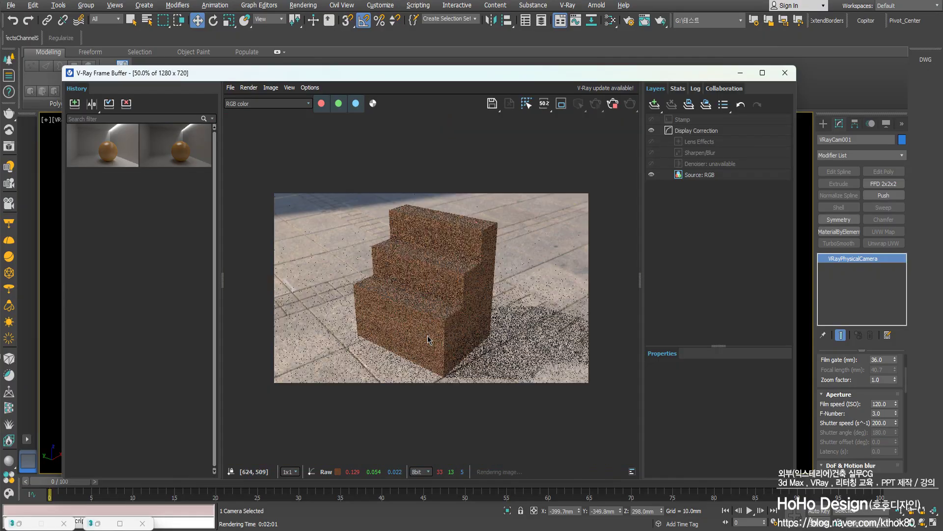
{"action": "scroll", "coordinate": [411, 324], "scroll_direction": "up", "scroll_amount": 1}
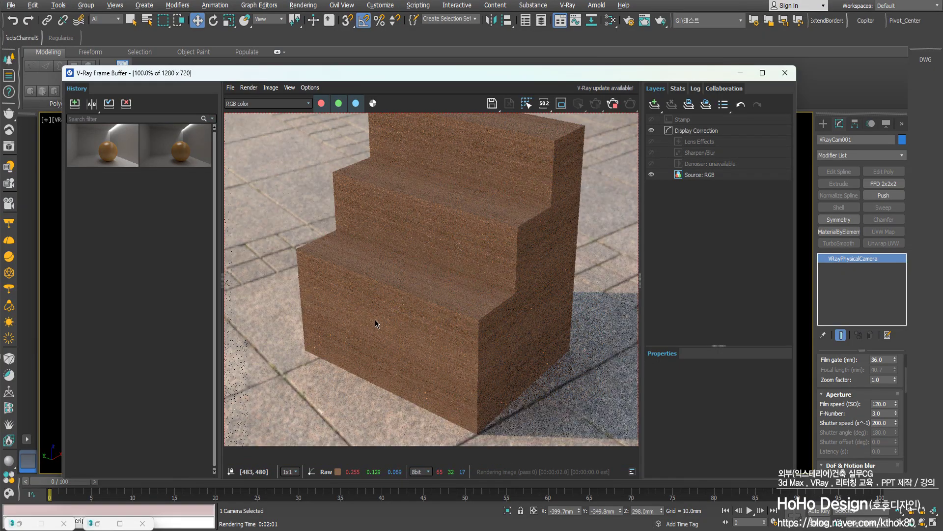
{"action": "middle_click_drag", "start_coordinate": [374, 323], "coordinate": [399, 326]}
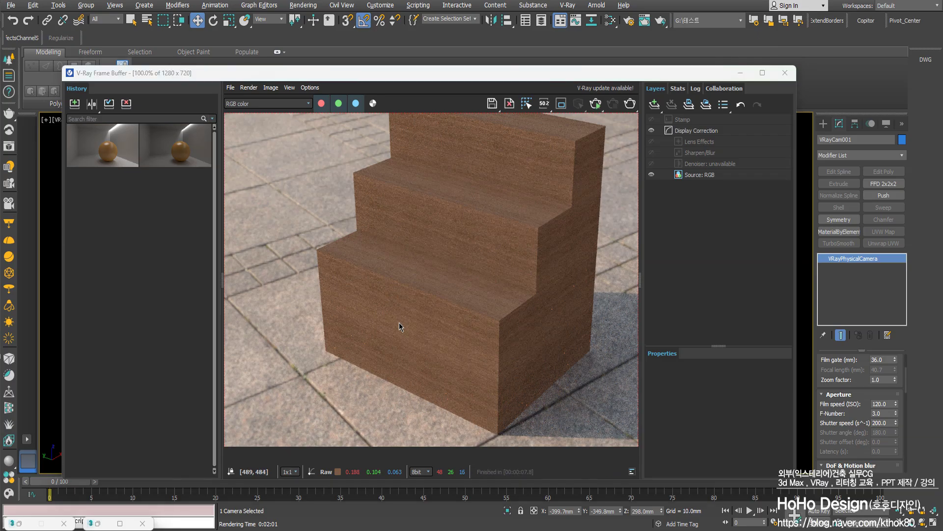
Set the wood VRayMtl's Reflection color to near-white
{"action": "key", "text": "m"}
{"action": "scroll", "coordinate": [391, 316], "scroll_direction": "down", "scroll_amount": 2}
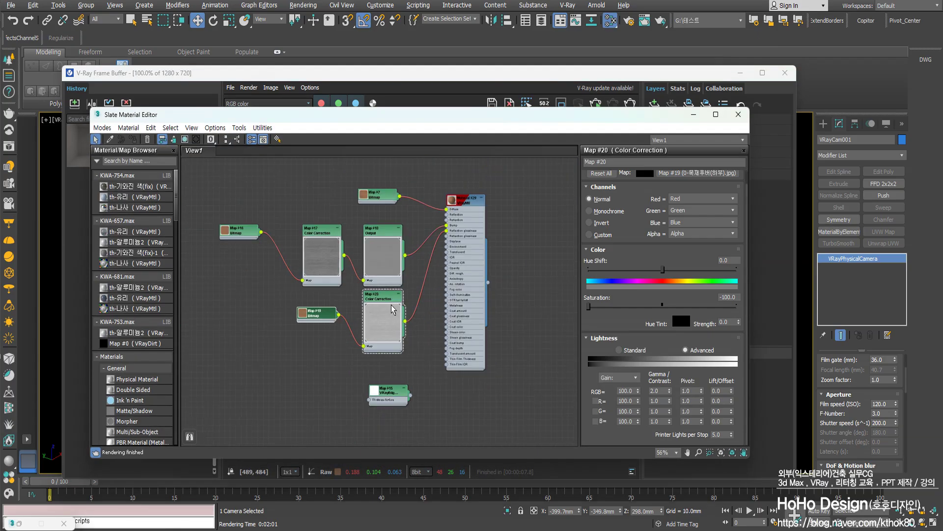
{"action": "scroll", "coordinate": [392, 233], "scroll_direction": "up", "scroll_amount": 2}
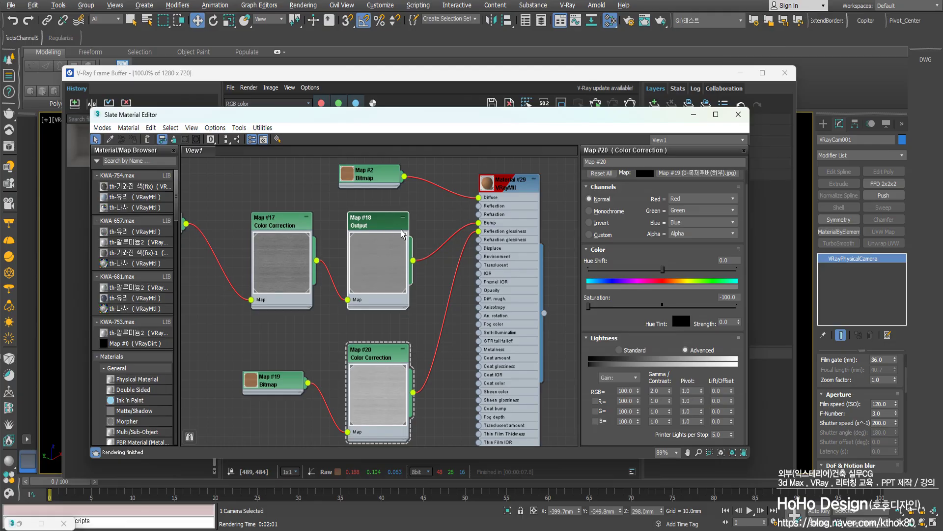
{"action": "double_click", "coordinate": [507, 192]}
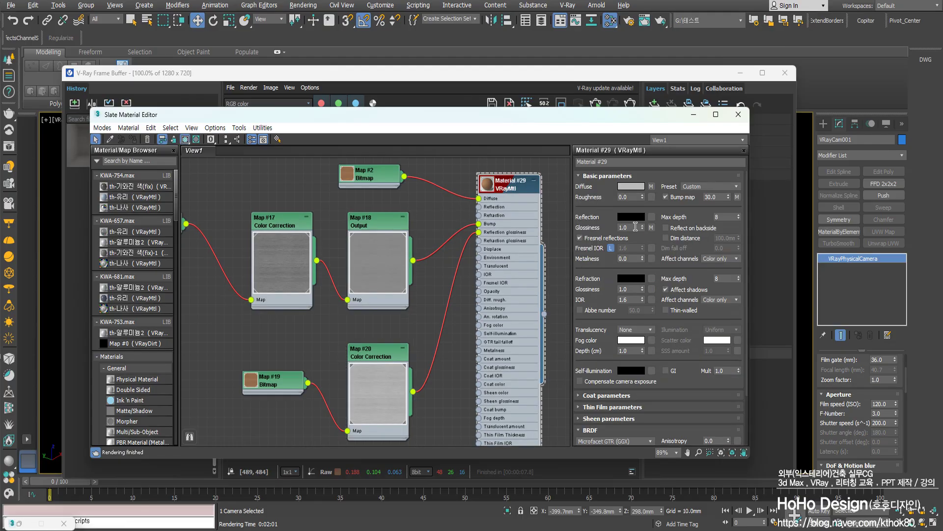
{"action": "left_click", "coordinate": [631, 218]}
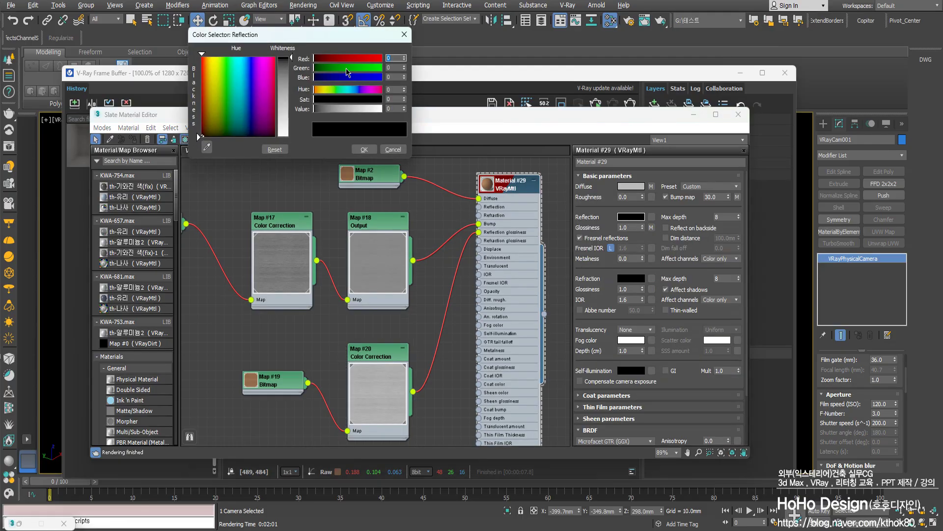
{"action": "left_click_drag", "start_coordinate": [294, 66], "coordinate": [291, 124]}
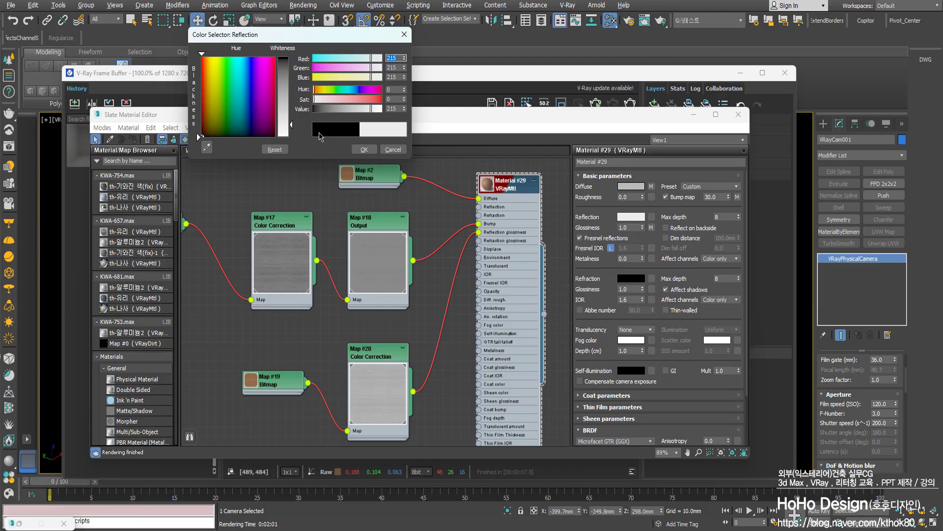
{"action": "left_click", "coordinate": [365, 149]}
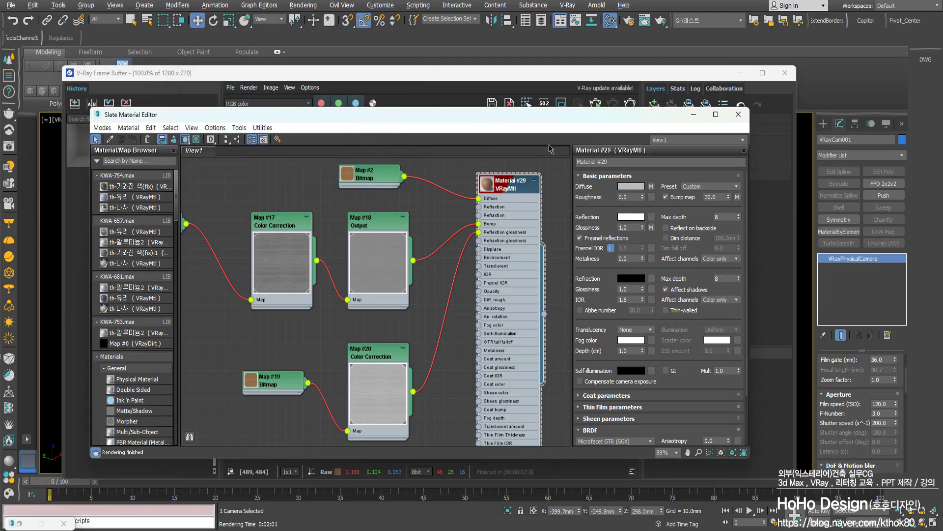
Render the scene again and examine the reflections on the stepped box at different magnifications
{"action": "left_click", "coordinate": [693, 116]}
{"action": "left_click", "coordinate": [629, 104]}
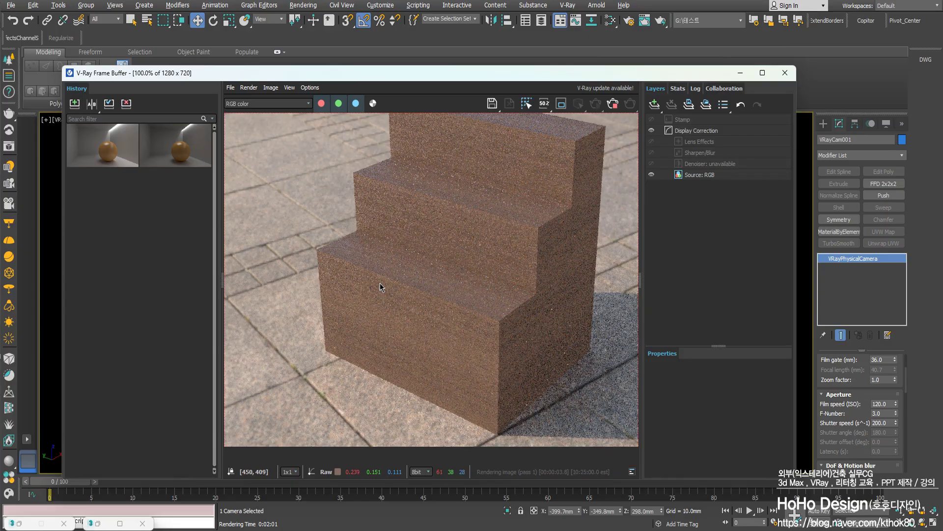
{"action": "scroll", "coordinate": [491, 354], "scroll_direction": "up", "scroll_amount": 3}
{"action": "scroll", "coordinate": [488, 350], "scroll_direction": "down", "scroll_amount": 3}
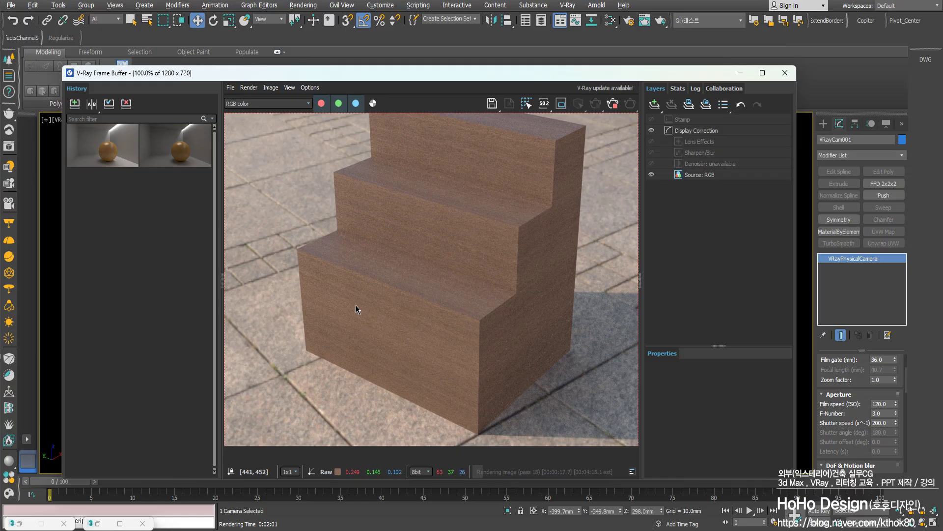
{"action": "scroll", "coordinate": [467, 328], "scroll_direction": "down", "scroll_amount": 2}
{"action": "scroll", "coordinate": [467, 328], "scroll_direction": "up", "scroll_amount": 2}
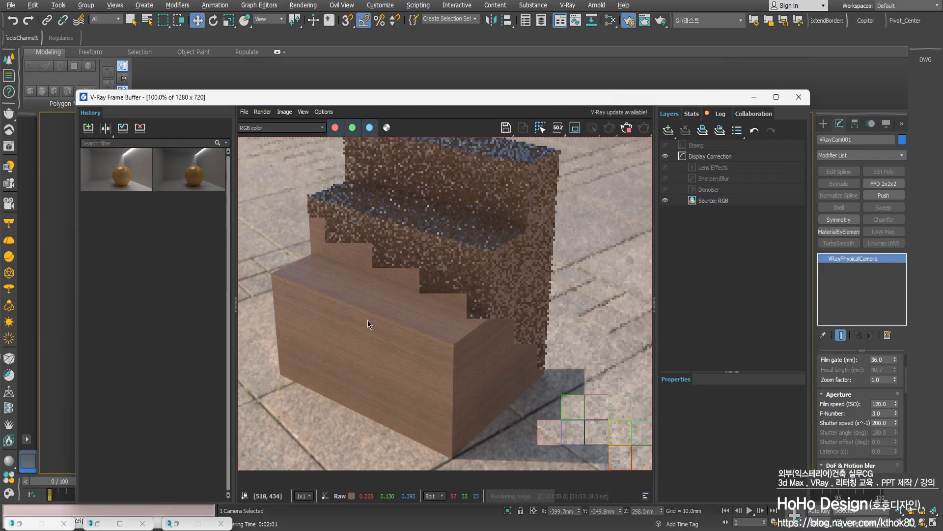
Examine the wood grain and edges in the completed buckets of the production render, and close the frame buffer
{"action": "scroll", "coordinate": [282, 267], "scroll_direction": "up", "scroll_amount": 3}
{"action": "scroll", "coordinate": [376, 306], "scroll_direction": "down", "scroll_amount": 3}
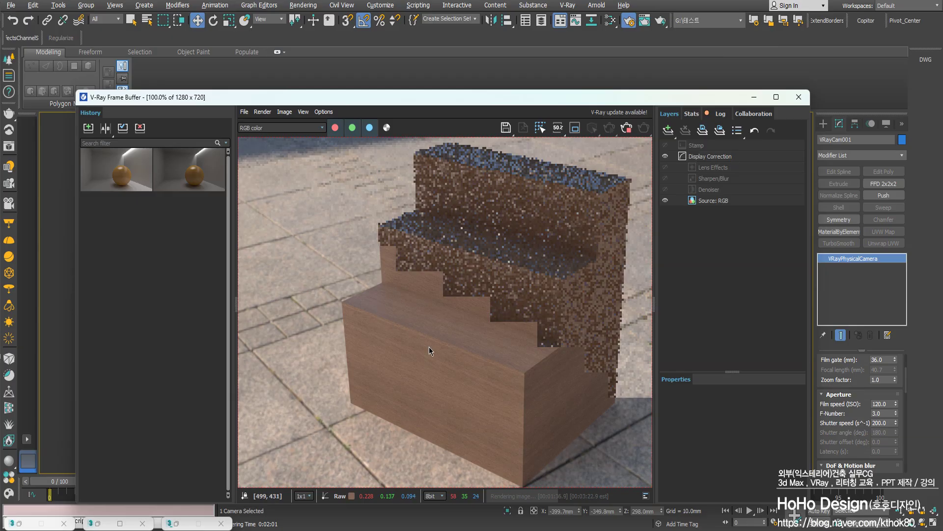
{"action": "scroll", "coordinate": [429, 346], "scroll_direction": "up", "scroll_amount": 1}
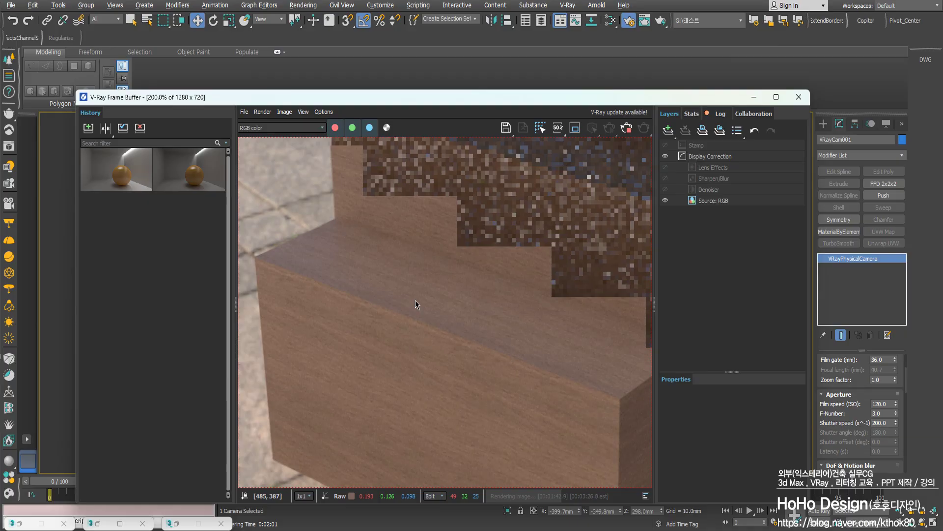
{"action": "scroll", "coordinate": [398, 312], "scroll_direction": "down", "scroll_amount": 3}
{"action": "scroll", "coordinate": [432, 324], "scroll_direction": "up", "scroll_amount": 4}
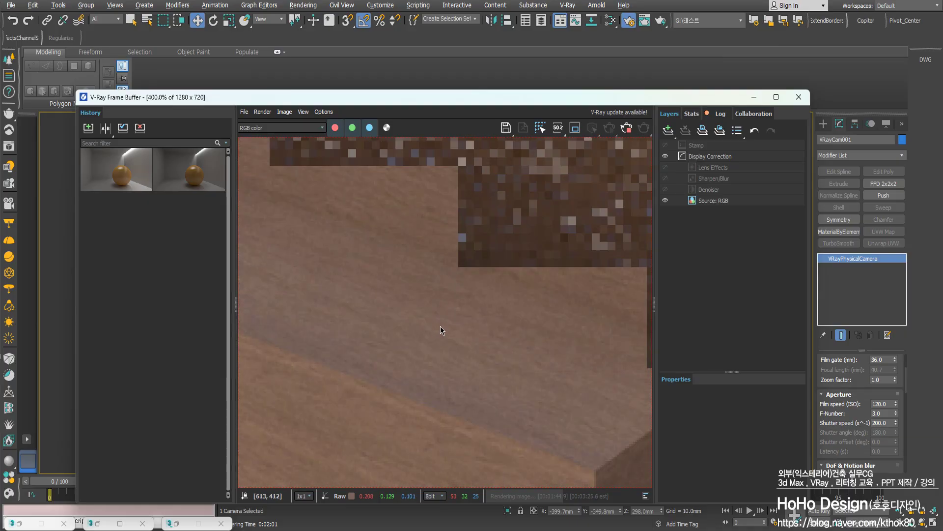
{"action": "scroll", "coordinate": [440, 326], "scroll_direction": "down", "scroll_amount": 2}
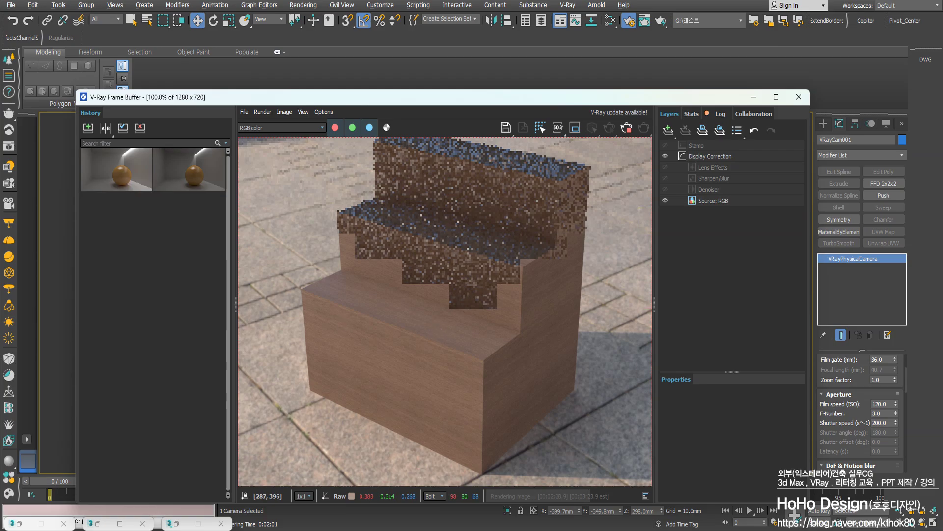
{"action": "scroll", "coordinate": [545, 284], "scroll_direction": "up", "scroll_amount": 1}
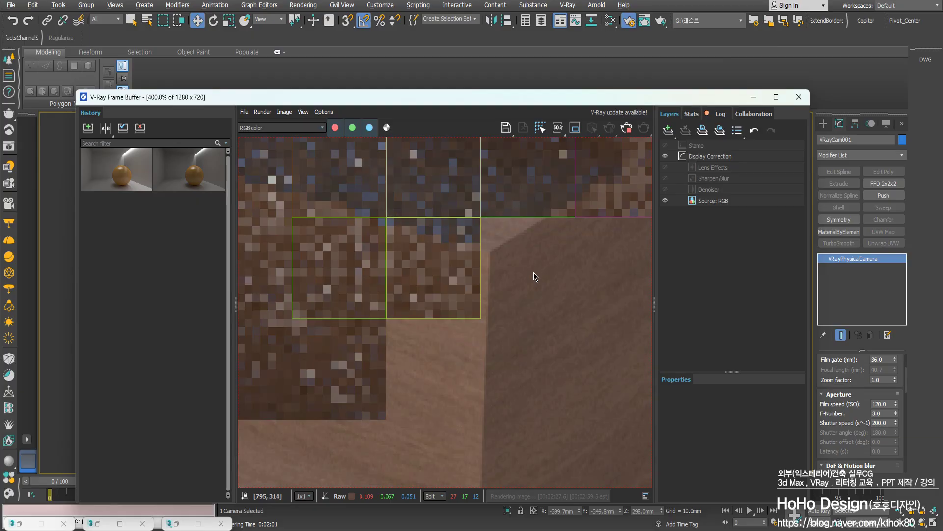
{"action": "scroll", "coordinate": [543, 266], "scroll_direction": "down", "scroll_amount": 1}
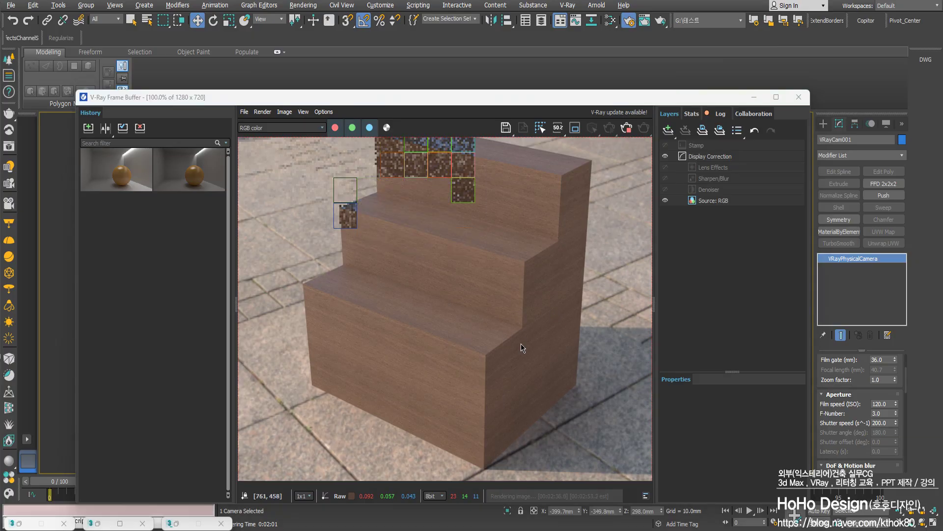
{"action": "left_click", "coordinate": [806, 99]}
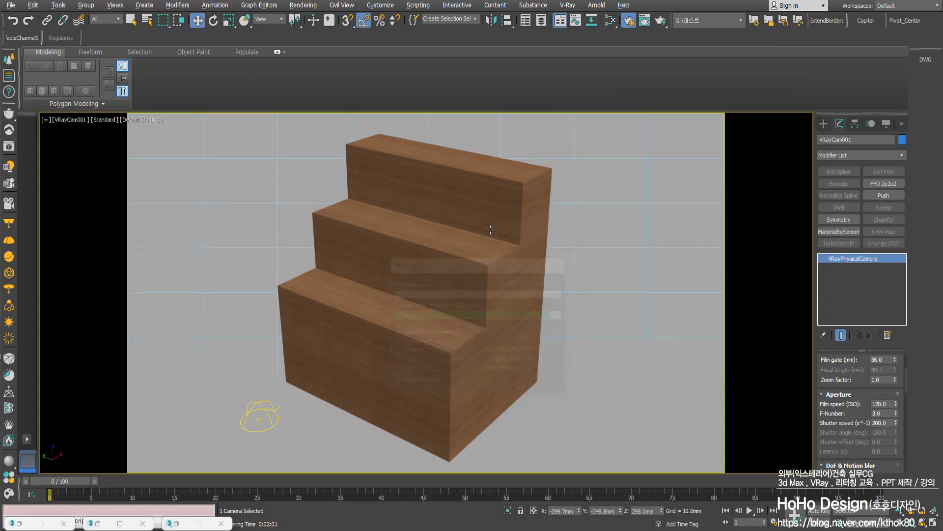
Review the wood material's bump map chain, comparing the Bitmap, Color Correction and Output nodes
{"action": "key", "text": "m"}
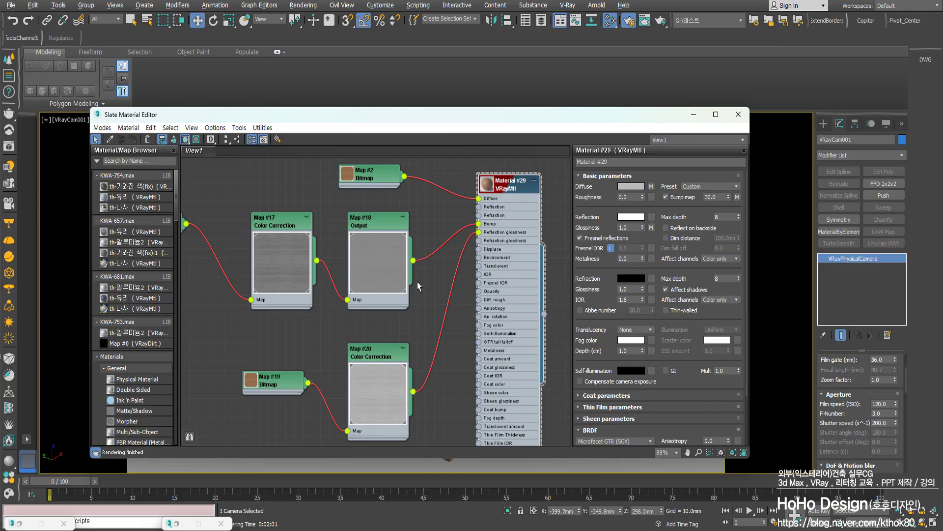
{"action": "scroll", "coordinate": [469, 229], "scroll_direction": "up", "scroll_amount": 2}
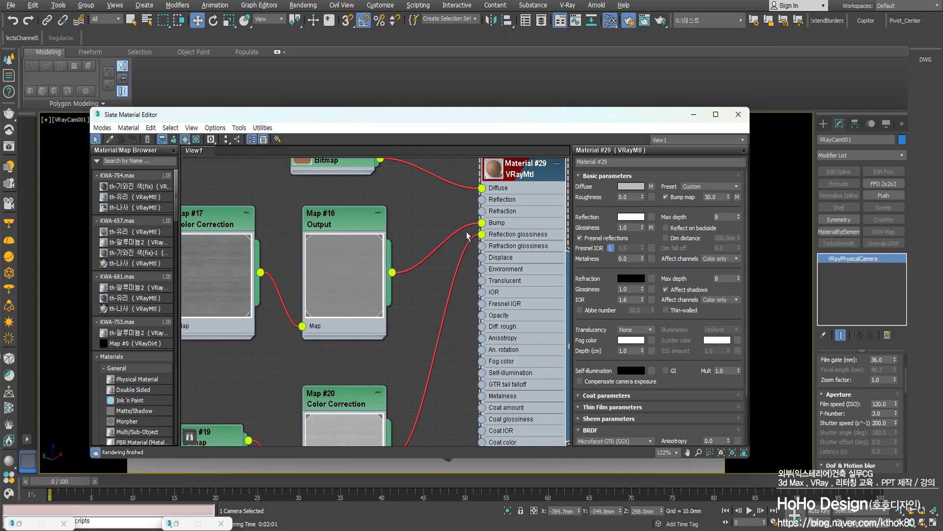
{"action": "scroll", "coordinate": [423, 270], "scroll_direction": "down", "scroll_amount": 2}
{"action": "middle_click_drag", "start_coordinate": [424, 270], "coordinate": [457, 259]}
{"action": "scroll", "coordinate": [426, 266], "scroll_direction": "down", "scroll_amount": 1}
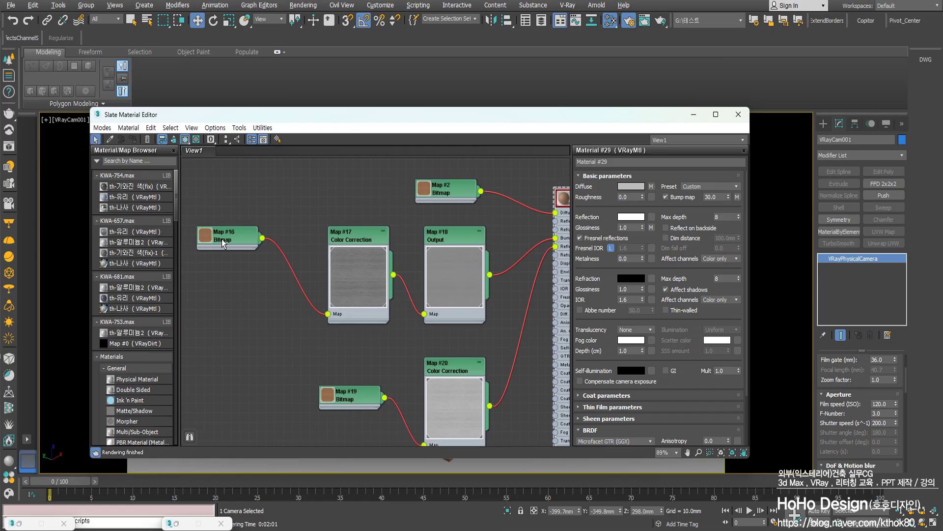
{"action": "scroll", "coordinate": [449, 289], "scroll_direction": "up", "scroll_amount": 5}
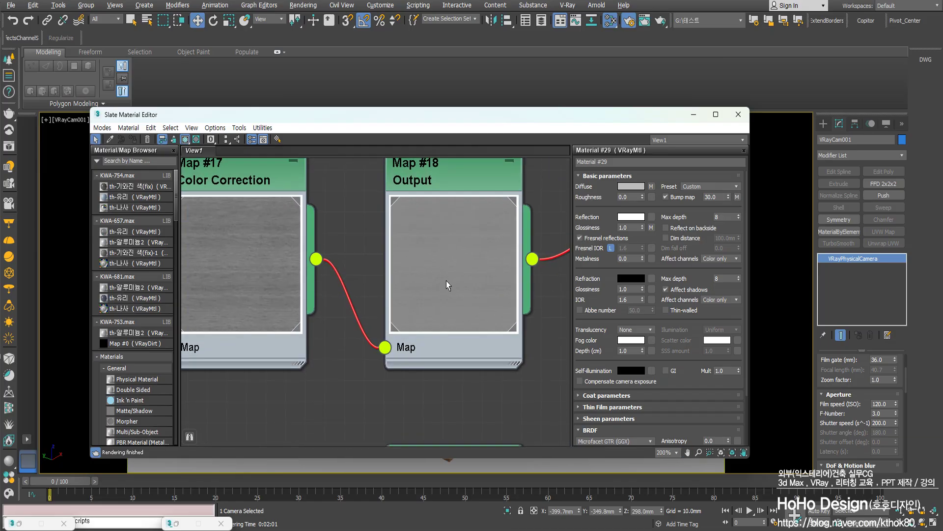
{"action": "scroll", "coordinate": [446, 282], "scroll_direction": "down", "scroll_amount": 1}
{"action": "scroll", "coordinate": [455, 265], "scroll_direction": "down", "scroll_amount": 1}
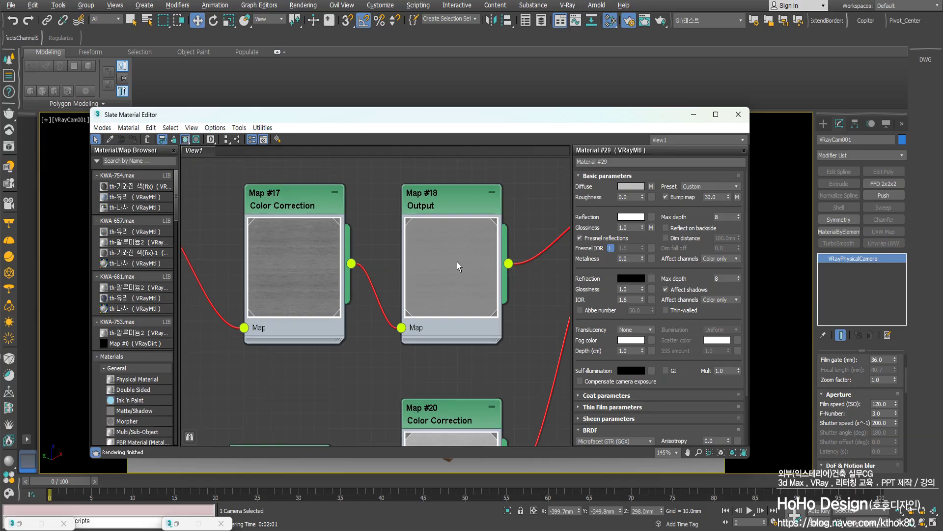
{"action": "scroll", "coordinate": [457, 262], "scroll_direction": "down", "scroll_amount": 1}
Disconnect the Output map from the wood material's Bump input and delete it
{"action": "middle_click_drag", "start_coordinate": [456, 261], "coordinate": [356, 306]}
{"action": "left_click_drag", "start_coordinate": [486, 258], "coordinate": [412, 289]}
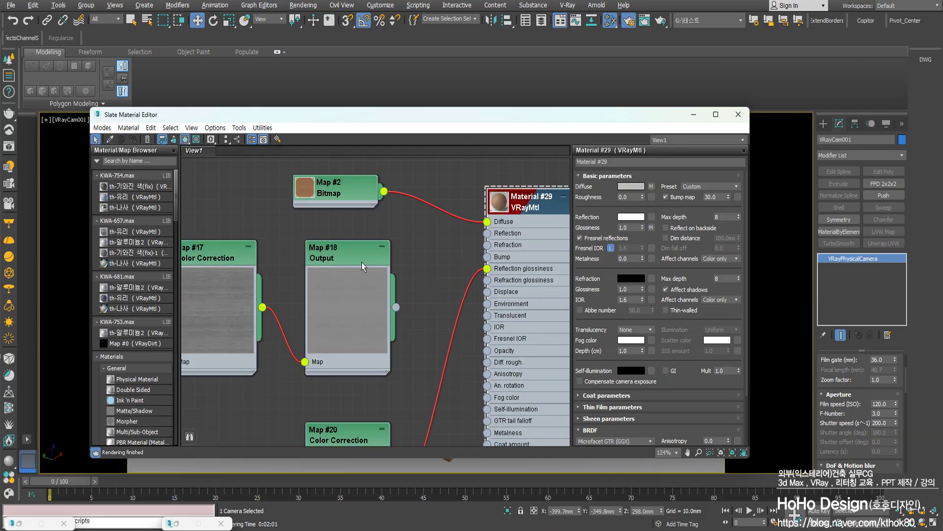
{"action": "left_click_drag", "start_coordinate": [362, 261], "coordinate": [398, 249]}
{"action": "left_click", "coordinate": [335, 368]}
{"action": "double_click", "coordinate": [367, 242]}
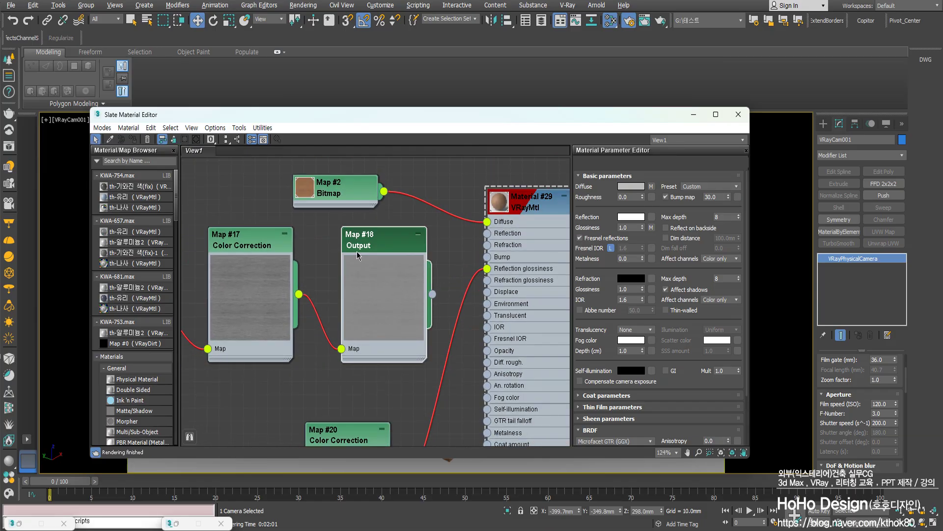
{"action": "key", "text": "Delete"}
Move the bump Color Correction node closer to the material and bring its source Bitmap node near it
{"action": "middle_click_drag", "start_coordinate": [302, 279], "coordinate": [385, 290]}
{"action": "left_click_drag", "start_coordinate": [347, 259], "coordinate": [407, 285]}
{"action": "left_click_drag", "start_coordinate": [235, 282], "coordinate": [245, 307]}
{"action": "middle_click_drag", "start_coordinate": [431, 362], "coordinate": [376, 340]}
{"action": "scroll", "coordinate": [384, 341], "scroll_direction": "down", "scroll_amount": 1}
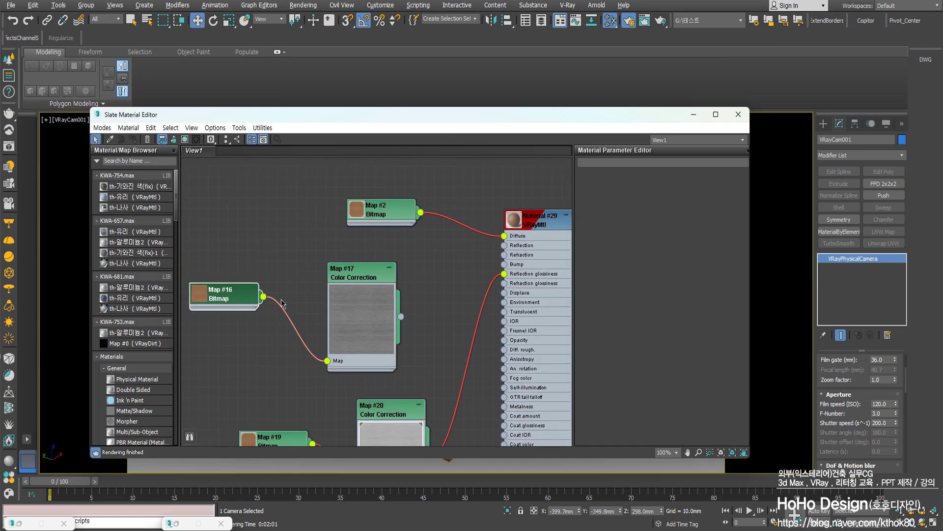
{"action": "middle_click_drag", "start_coordinate": [299, 307], "coordinate": [368, 312]}
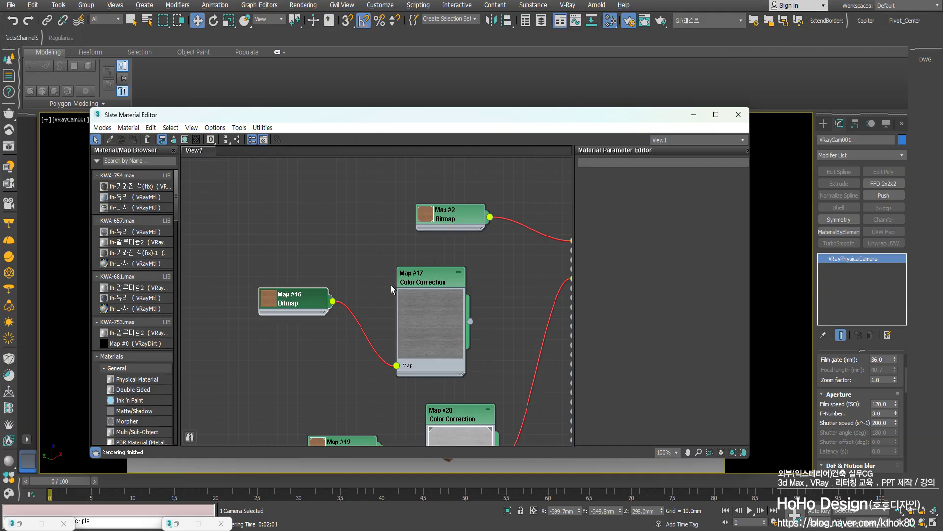
{"action": "left_click_drag", "start_coordinate": [300, 305], "coordinate": [321, 346]}
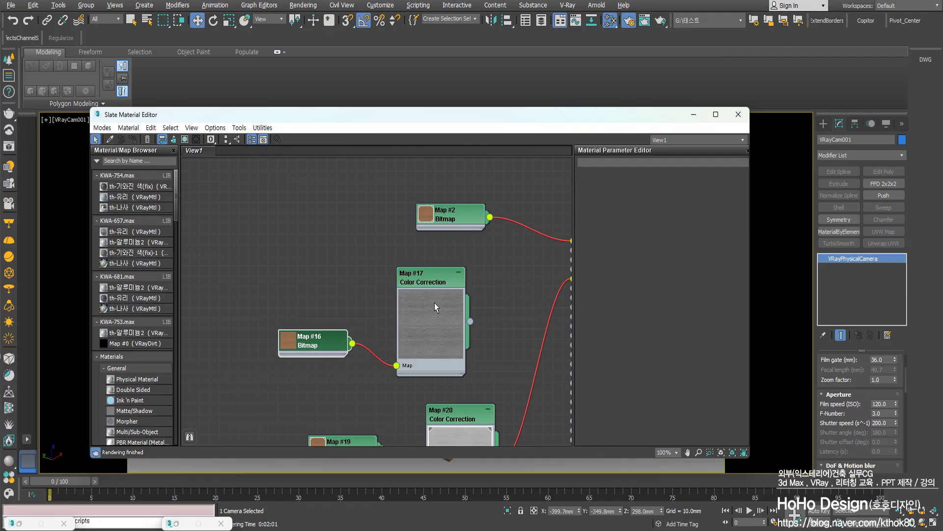
Rearrange the nodes, placing the VRayEdgesTex map below the bump Color Correction node and moving the diffuse Bitmap higher
{"action": "scroll", "coordinate": [433, 299], "scroll_direction": "up", "scroll_amount": 1}
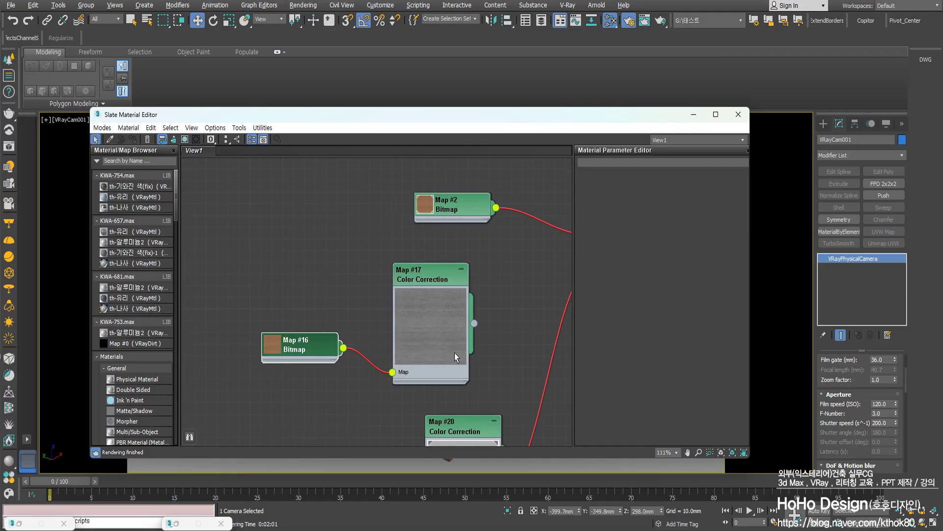
{"action": "scroll", "coordinate": [432, 298], "scroll_direction": "down", "scroll_amount": 3}
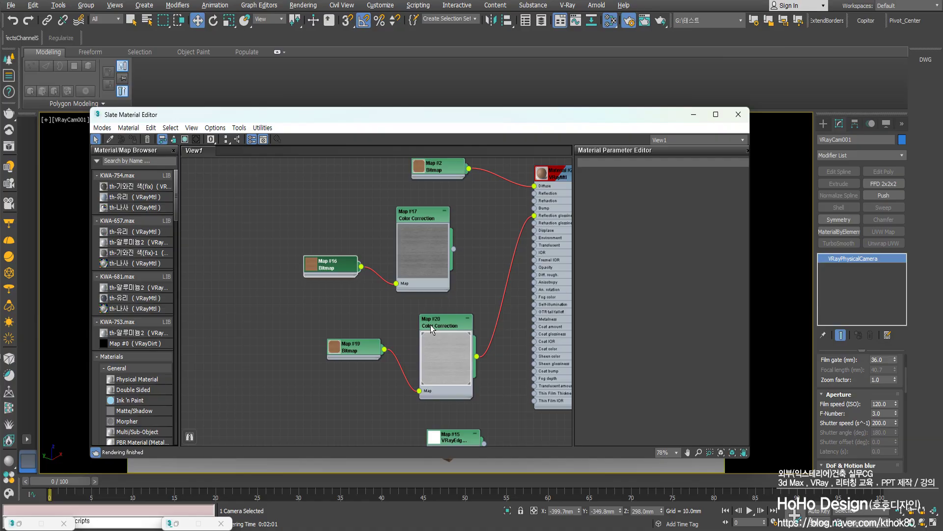
{"action": "middle_click_drag", "start_coordinate": [431, 326], "coordinate": [470, 378]}
{"action": "left_click_drag", "start_coordinate": [453, 275], "coordinate": [391, 226]}
{"action": "middle_click_drag", "start_coordinate": [423, 290], "coordinate": [470, 246]}
{"action": "scroll", "coordinate": [469, 246], "scroll_direction": "down", "scroll_amount": 1}
{"action": "left_click_drag", "start_coordinate": [527, 417], "coordinate": [461, 275]}
{"action": "middle_click_drag", "start_coordinate": [473, 236], "coordinate": [383, 349]}
{"action": "left_click_drag", "start_coordinate": [390, 392], "coordinate": [370, 393]}
{"action": "middle_click_drag", "start_coordinate": [427, 309], "coordinate": [410, 362]}
{"action": "left_click_drag", "start_coordinate": [414, 352], "coordinate": [421, 260]}
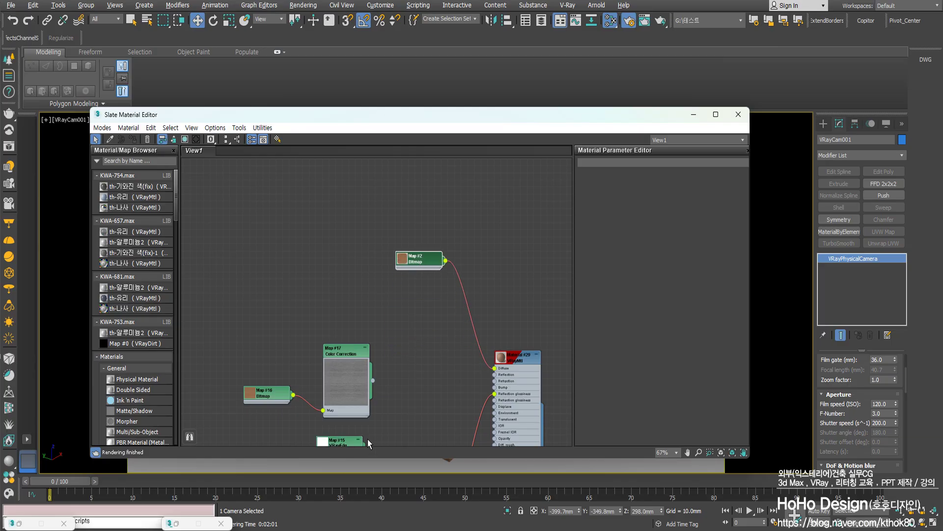
Add a VRayCompTex map and place it between the bump Color Correction node and the wood material
{"action": "middle_click_drag", "start_coordinate": [368, 438], "coordinate": [375, 383]}
{"action": "left_click_drag", "start_coordinate": [356, 387], "coordinate": [362, 380]}
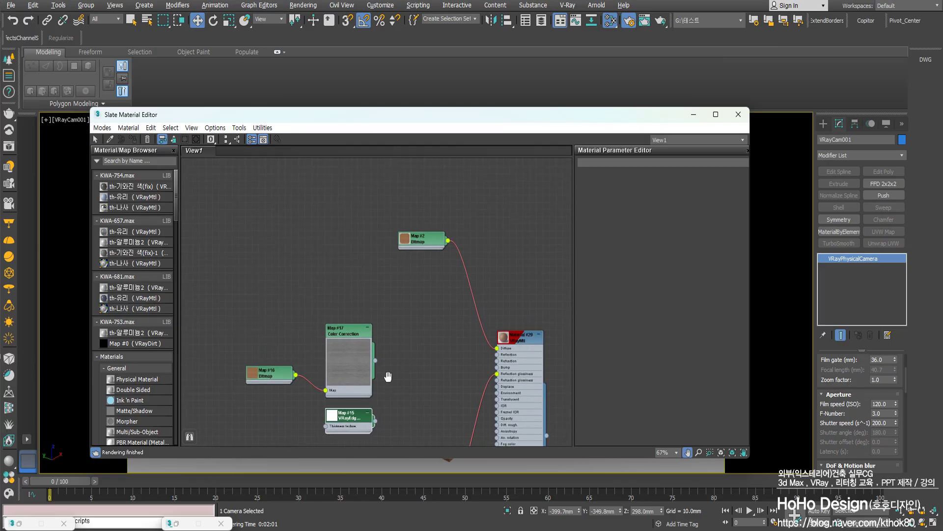
{"action": "scroll", "coordinate": [415, 319], "scroll_direction": "up", "scroll_amount": 3}
{"action": "right_click", "coordinate": [407, 291]}
{"action": "mouse_move", "coordinate": [440, 320]}
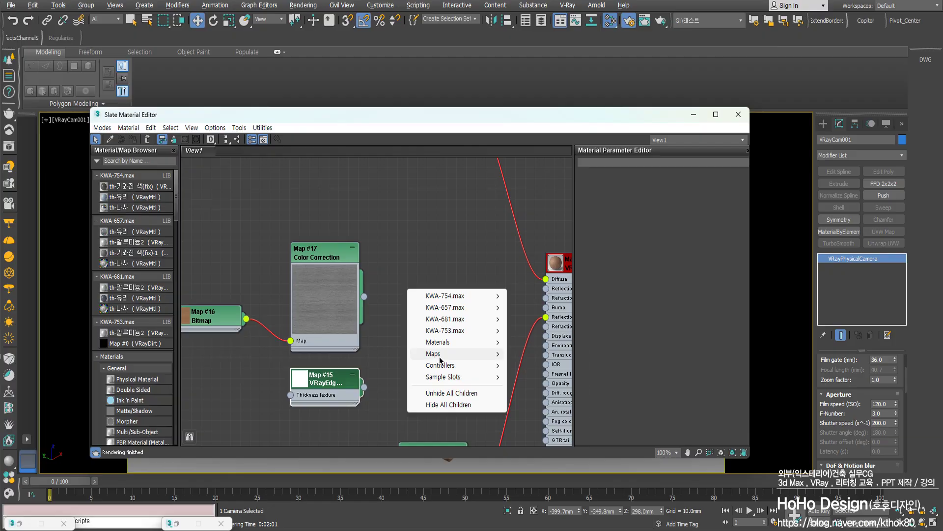
{"action": "mouse_move", "coordinate": [435, 353]}
{"action": "mouse_move", "coordinate": [536, 365]}
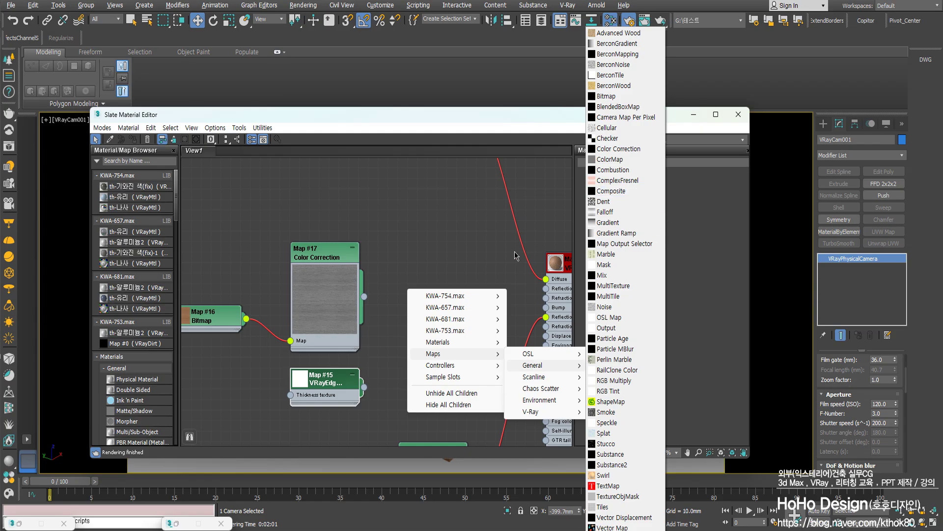
{"action": "mouse_move", "coordinate": [536, 413]}
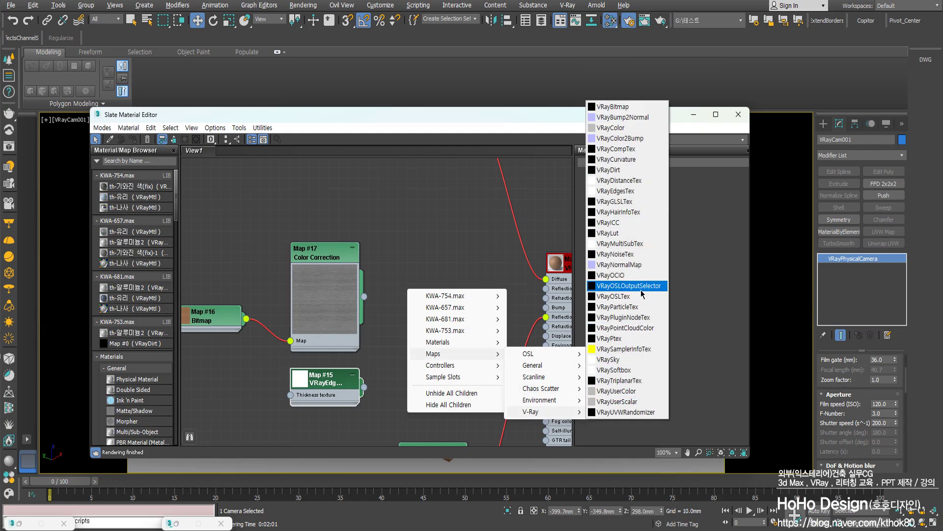
{"action": "left_click", "coordinate": [625, 153]}
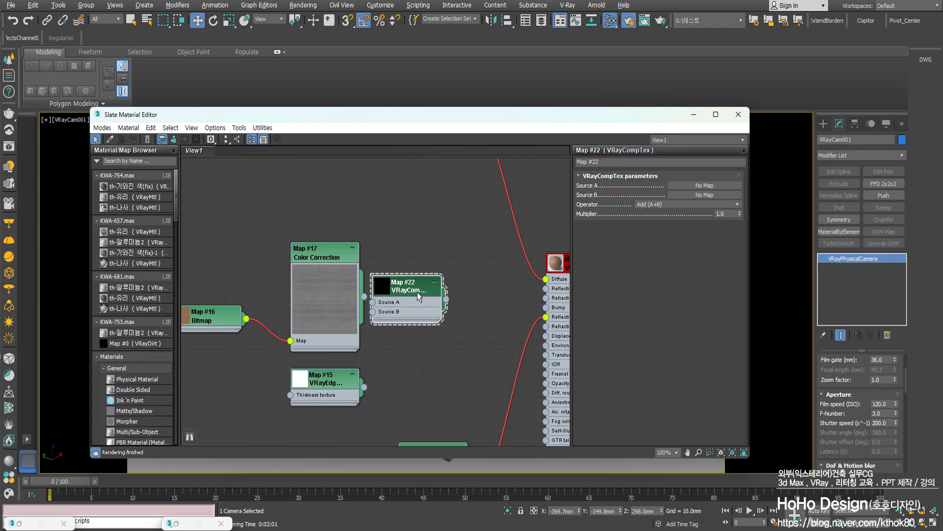
{"action": "left_click_drag", "start_coordinate": [411, 291], "coordinate": [440, 303]}
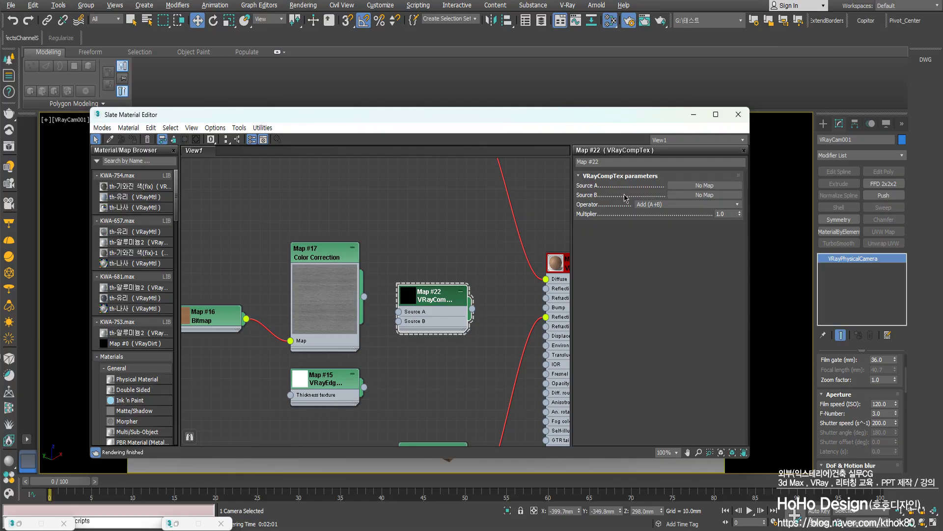
Add a Composite map above the VRayCompTex node and extend it to ten layers
{"action": "middle_click_drag", "start_coordinate": [448, 223], "coordinate": [448, 295]}
{"action": "right_click", "coordinate": [409, 259]}
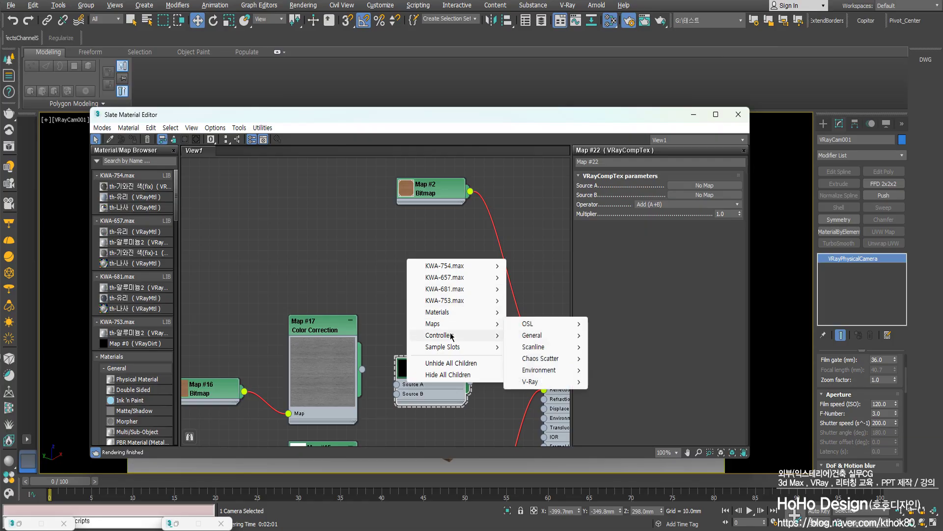
{"action": "mouse_move", "coordinate": [533, 336]}
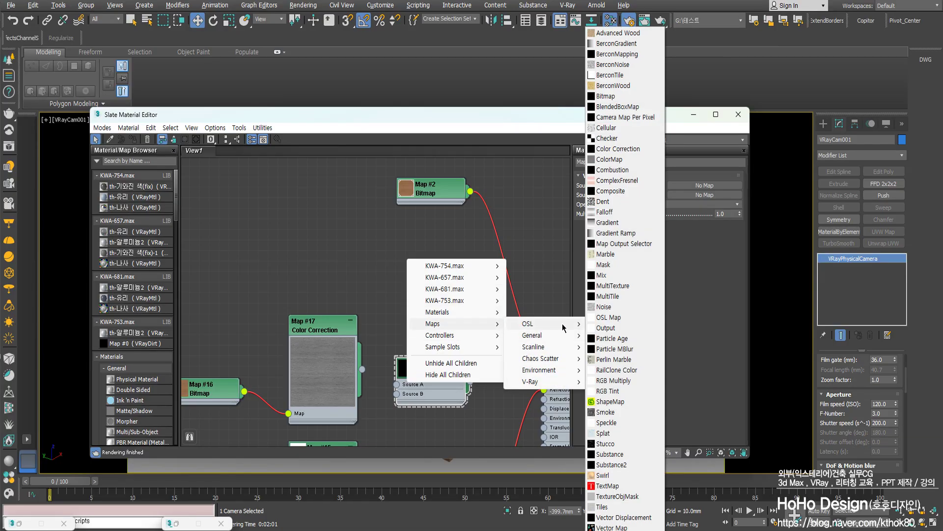
{"action": "left_click", "coordinate": [610, 190]}
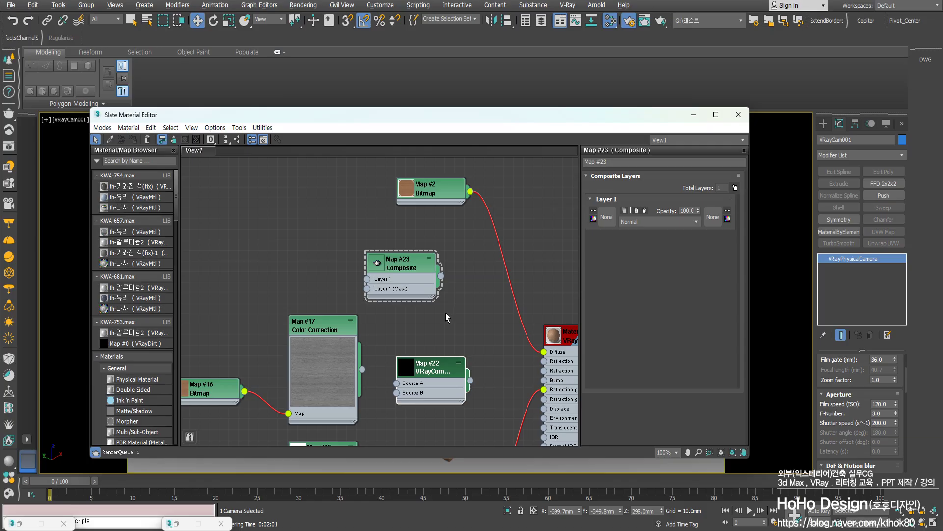
{"action": "scroll", "coordinate": [397, 259], "scroll_direction": "up", "scroll_amount": 2}
{"action": "left_click", "coordinate": [397, 259]}
{"action": "left_click", "coordinate": [735, 188]}
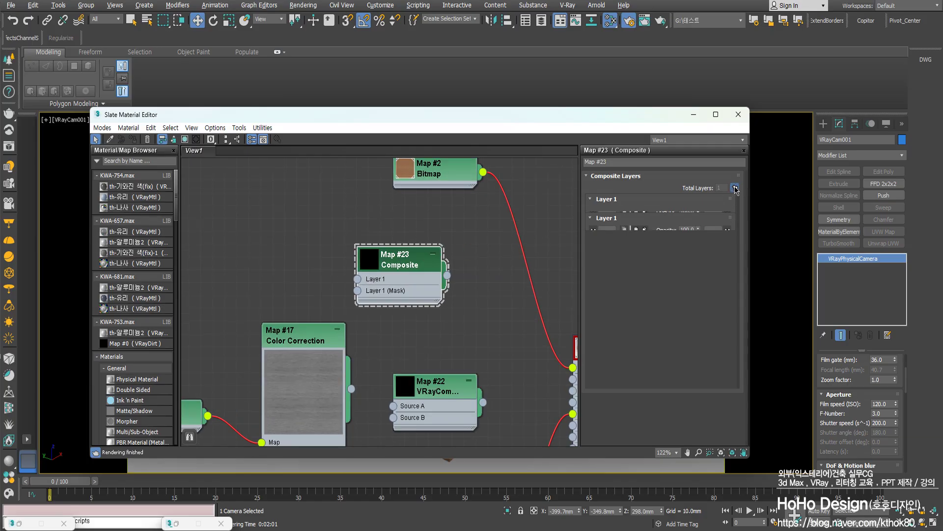
{"action": "left_click", "coordinate": [735, 189]}
{"action": "left_click", "coordinate": [735, 188]}
{"action": "left_click", "coordinate": [735, 188]}
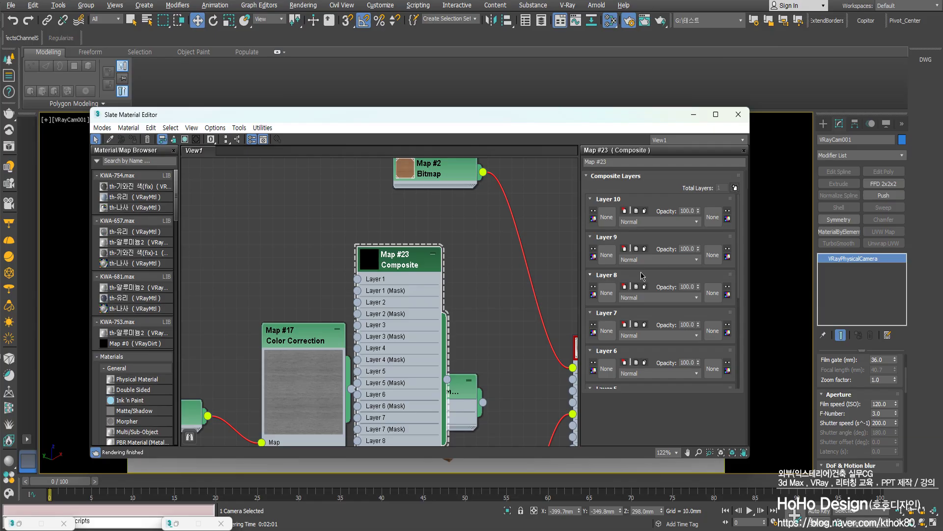
Inspect the blending modes available for Layer 10, then delete the ten-layer Composite map
{"action": "left_click", "coordinate": [650, 222]}
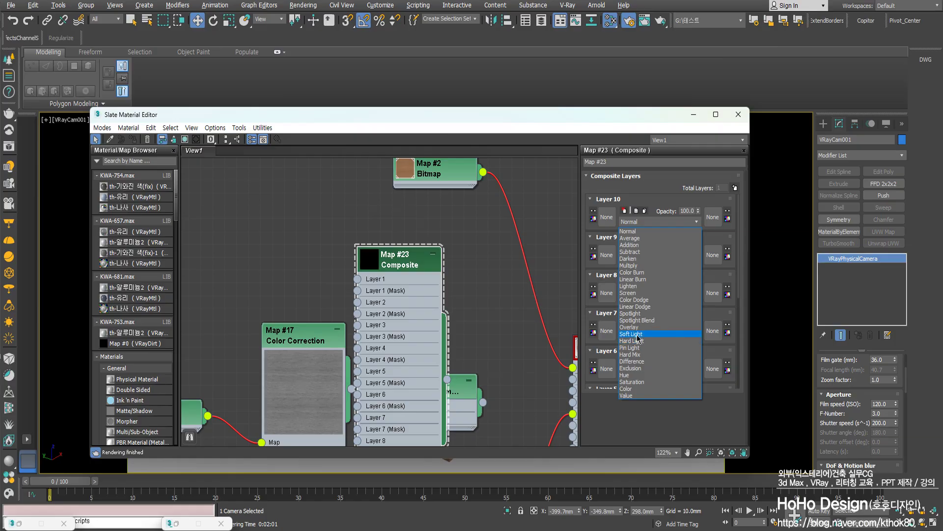
{"action": "left_click", "coordinate": [472, 261]}
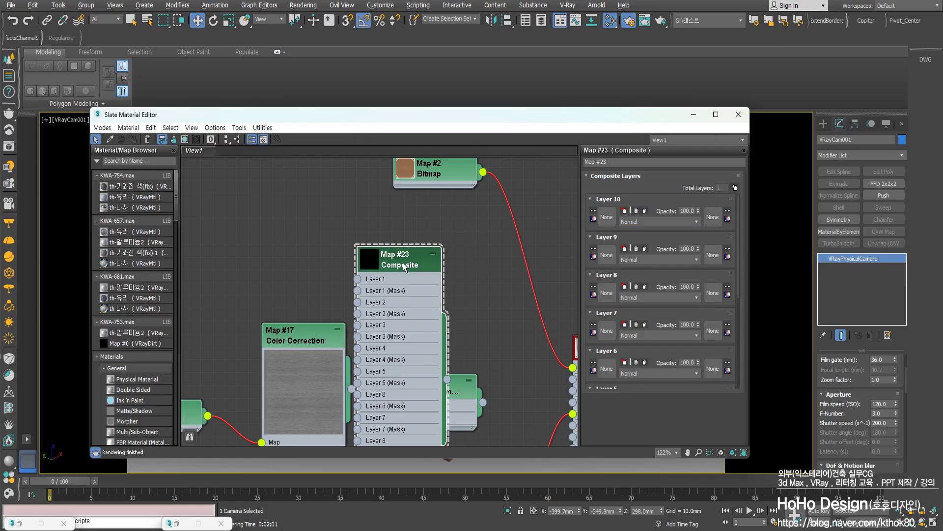
{"action": "key", "text": "Delete"}
Move the bump Color Correction node up and align the VRayEdgesTex node directly beneath it
{"action": "middle_click_drag", "start_coordinate": [402, 336], "coordinate": [439, 289]}
{"action": "scroll", "coordinate": [436, 288], "scroll_direction": "down", "scroll_amount": 1}
{"action": "left_click_drag", "start_coordinate": [368, 289], "coordinate": [360, 238]}
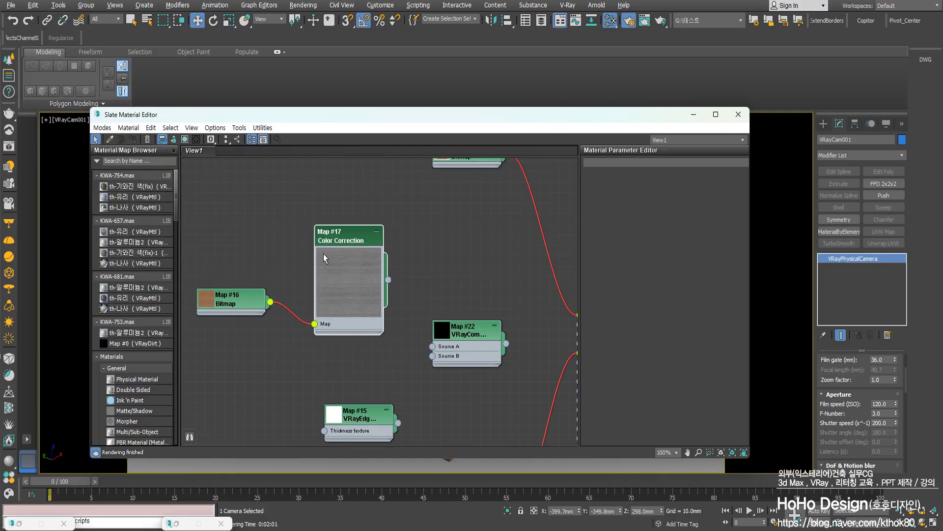
{"action": "left_click_drag", "start_coordinate": [344, 409], "coordinate": [334, 378]}
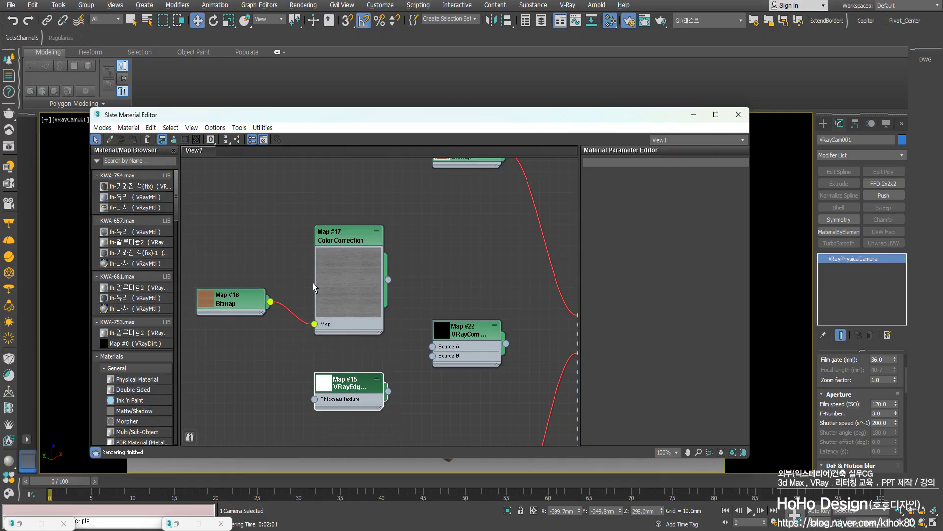
Connect the bump Color Correction to the VRayCompTex's Source A and VRayEdgesTex to Source B, and display the VRayCompTex parameters
{"action": "scroll", "coordinate": [426, 341], "scroll_direction": "up", "scroll_amount": 2}
{"action": "middle_click_drag", "start_coordinate": [382, 305], "coordinate": [403, 323]}
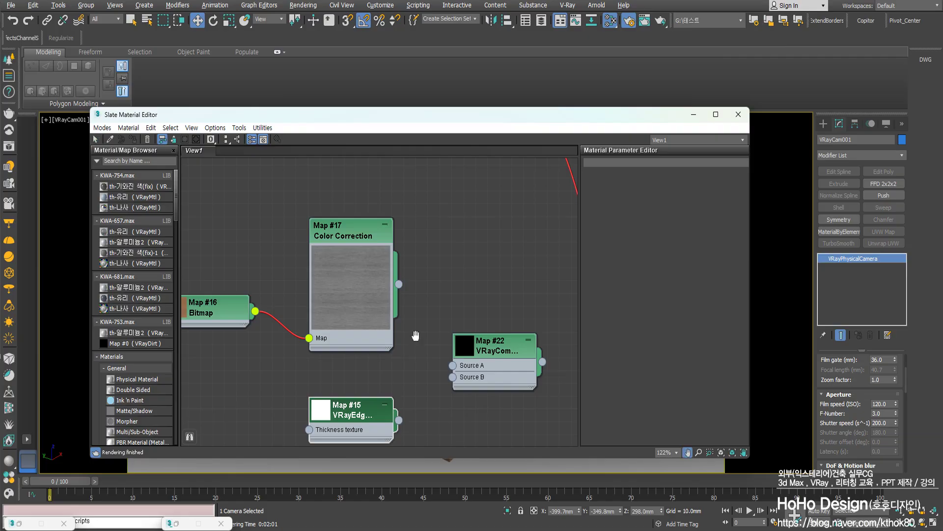
{"action": "left_click_drag", "start_coordinate": [399, 284], "coordinate": [453, 365]}
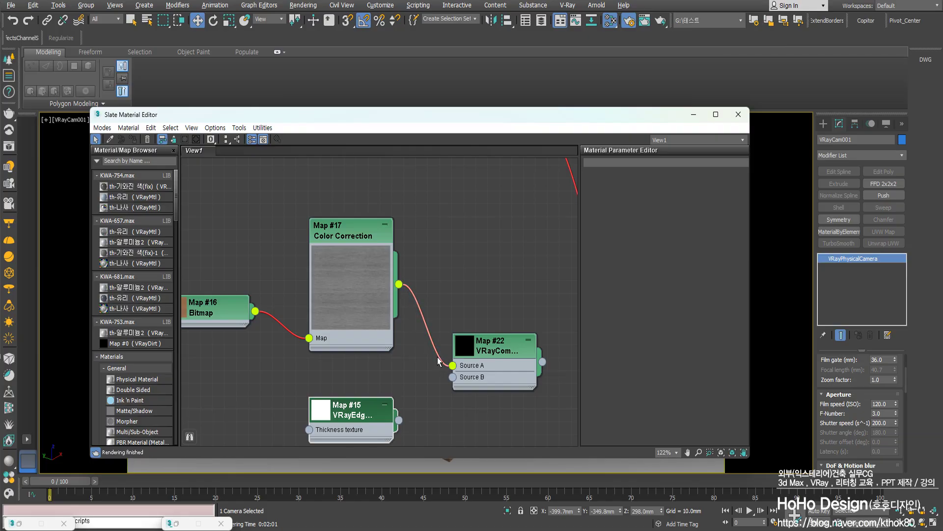
{"action": "middle_click_drag", "start_coordinate": [389, 349], "coordinate": [393, 310]}
{"action": "left_click_drag", "start_coordinate": [403, 380], "coordinate": [457, 338]}
{"action": "middle_click_drag", "start_coordinate": [509, 318], "coordinate": [411, 335]}
{"action": "double_click", "coordinate": [416, 332]}
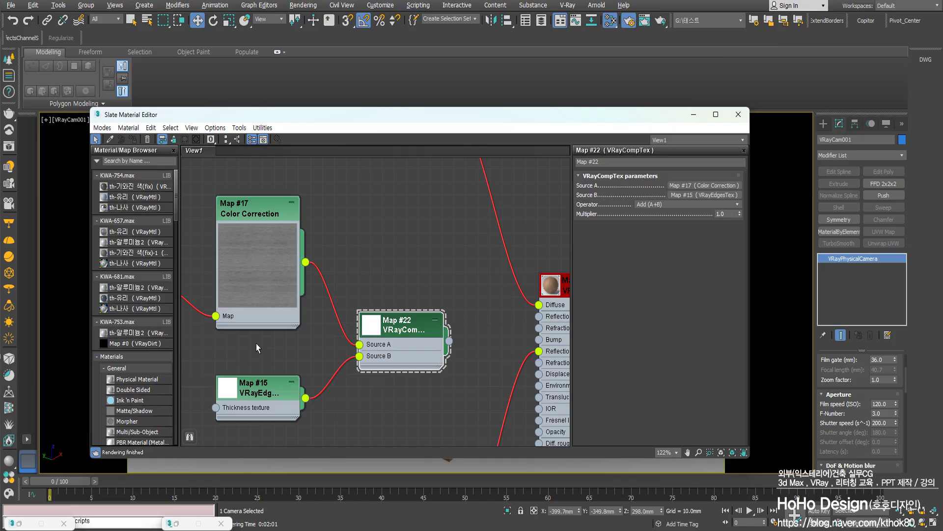
Add a Composite map below the diffuse Bitmap, give it a second layer and set Layer 2's blending mode to Linear Dodge
{"action": "middle_click_drag", "start_coordinate": [392, 222], "coordinate": [427, 302]}
{"action": "right_click", "coordinate": [415, 256]}
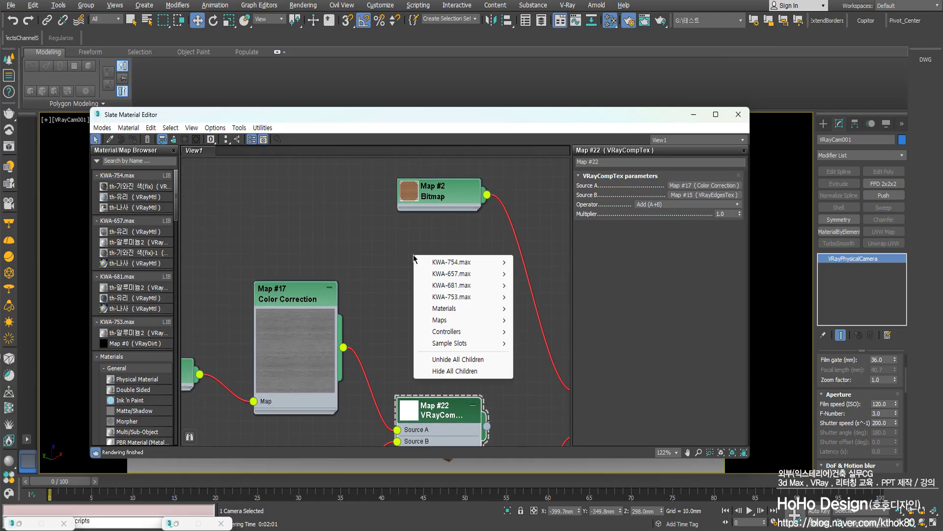
{"action": "mouse_move", "coordinate": [440, 320]}
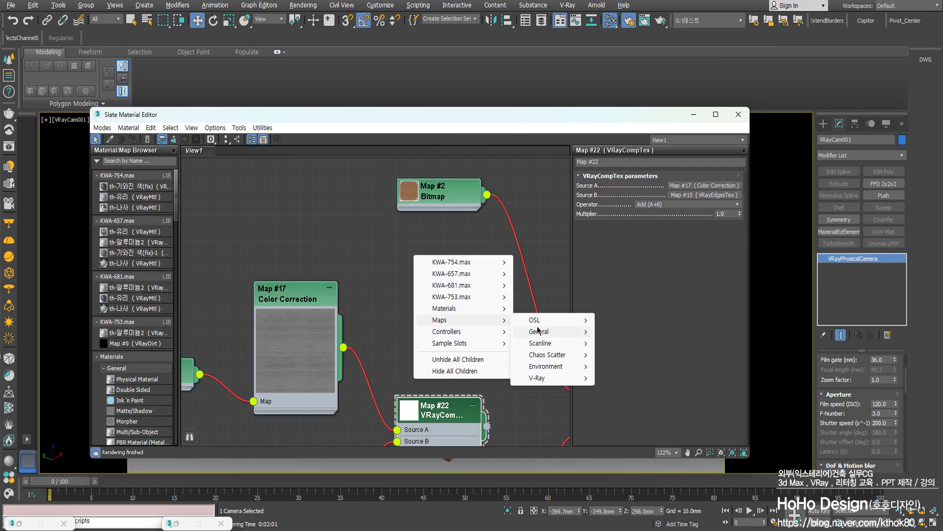
{"action": "mouse_move", "coordinate": [539, 332]}
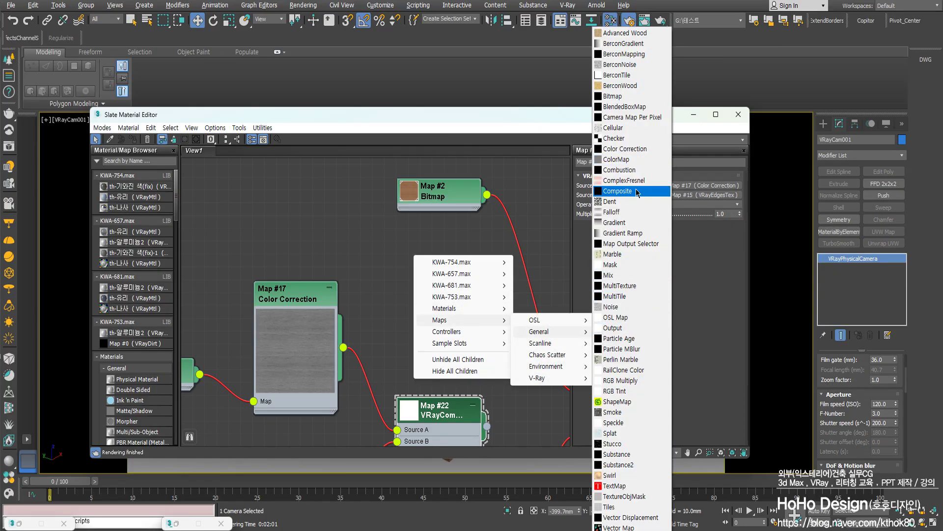
{"action": "left_click", "coordinate": [618, 191]}
{"action": "left_click_drag", "start_coordinate": [419, 259], "coordinate": [440, 268]}
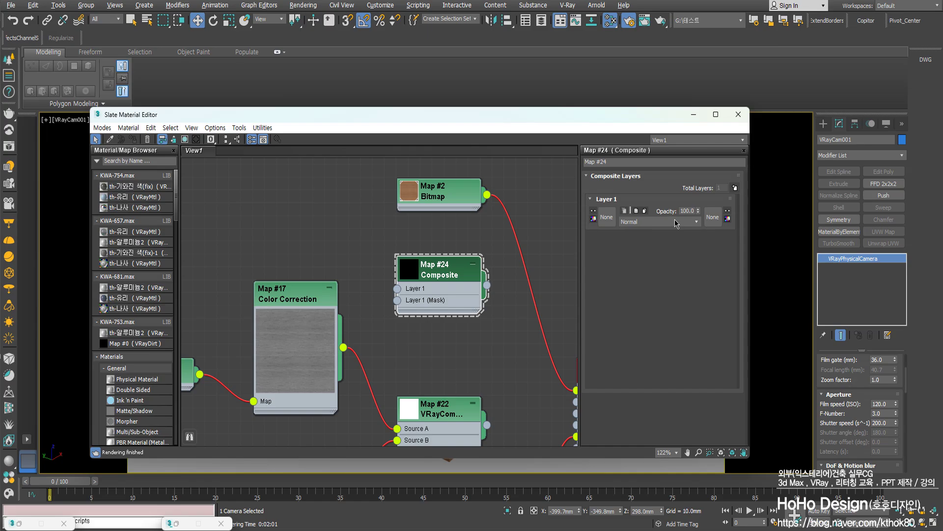
{"action": "left_click", "coordinate": [735, 188]}
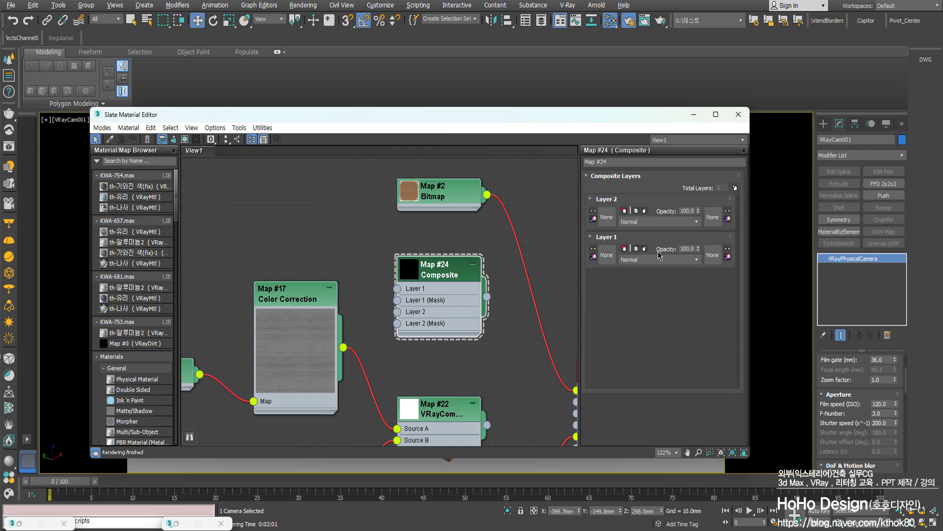
{"action": "left_click", "coordinate": [645, 223]}
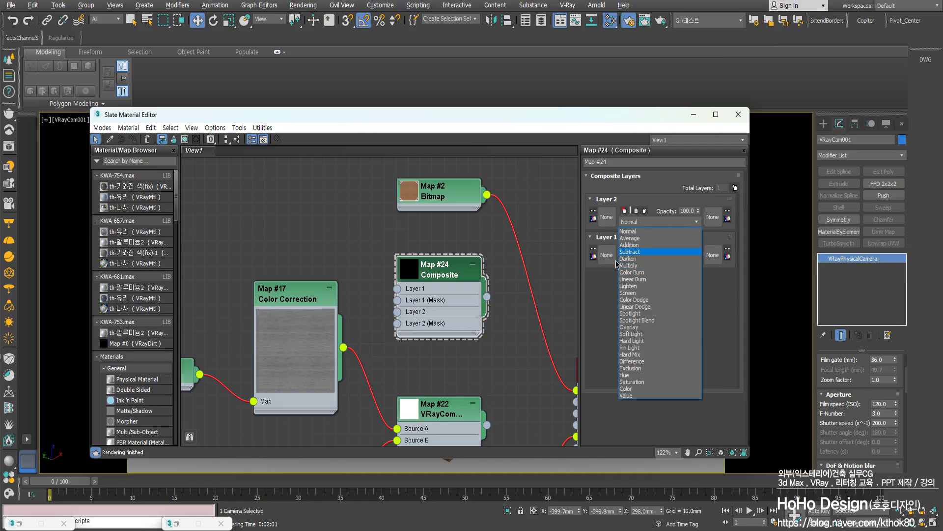
{"action": "left_click", "coordinate": [639, 307]}
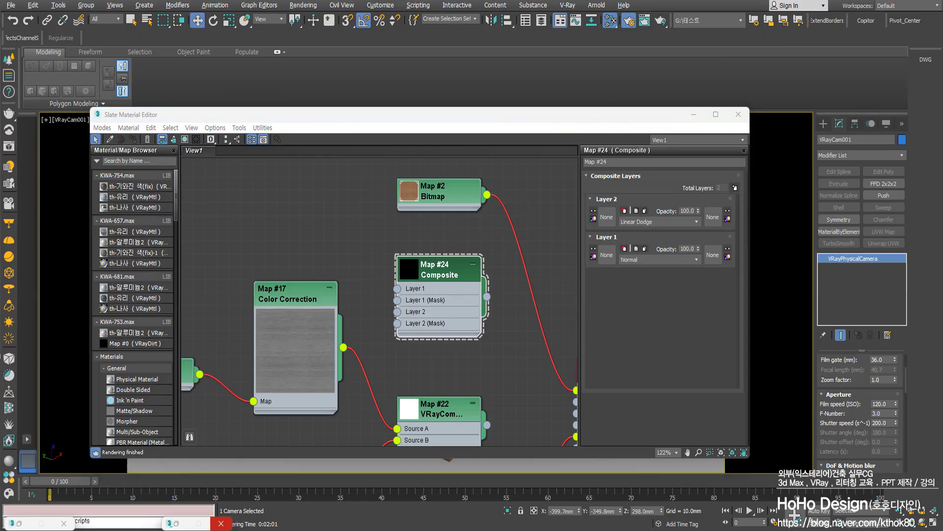
Delete the two-layer Composite map from the node view
{"action": "middle_click_drag", "start_coordinate": [342, 278], "coordinate": [343, 234]}
{"action": "scroll", "coordinate": [343, 235], "scroll_direction": "down", "scroll_amount": 1}
{"action": "middle_click_drag", "start_coordinate": [423, 236], "coordinate": [424, 253]}
{"action": "right_click", "coordinate": [437, 241]}
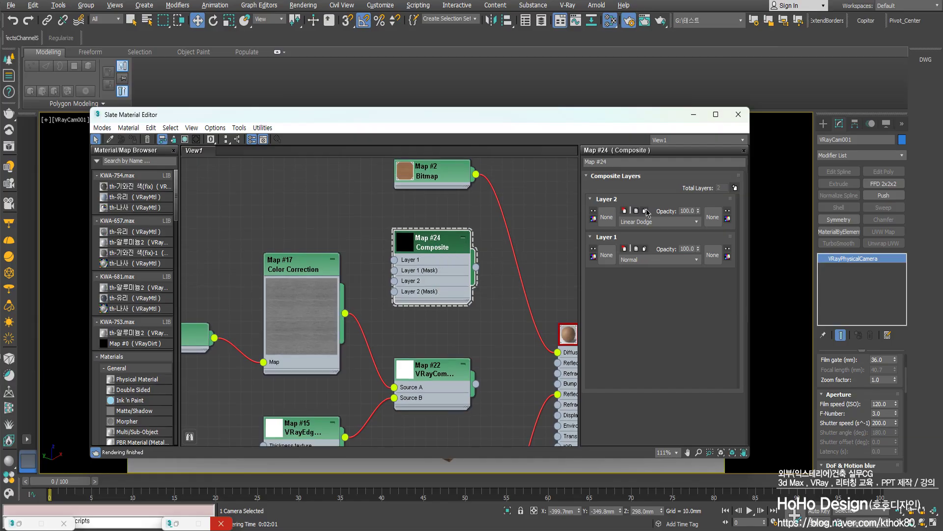
{"action": "left_click", "coordinate": [426, 225]}
{"action": "key", "text": "Delete"}
Examine the operator options in the VRayCompTex parameters, leaving the operator at Add (A+B)
{"action": "middle_click_drag", "start_coordinate": [421, 347], "coordinate": [421, 277]}
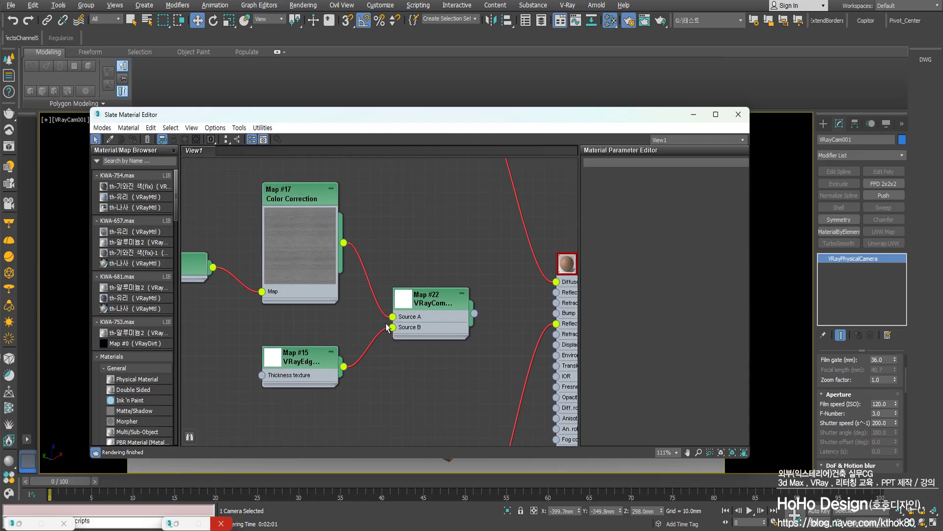
{"action": "middle_click_drag", "start_coordinate": [491, 335], "coordinate": [518, 352]}
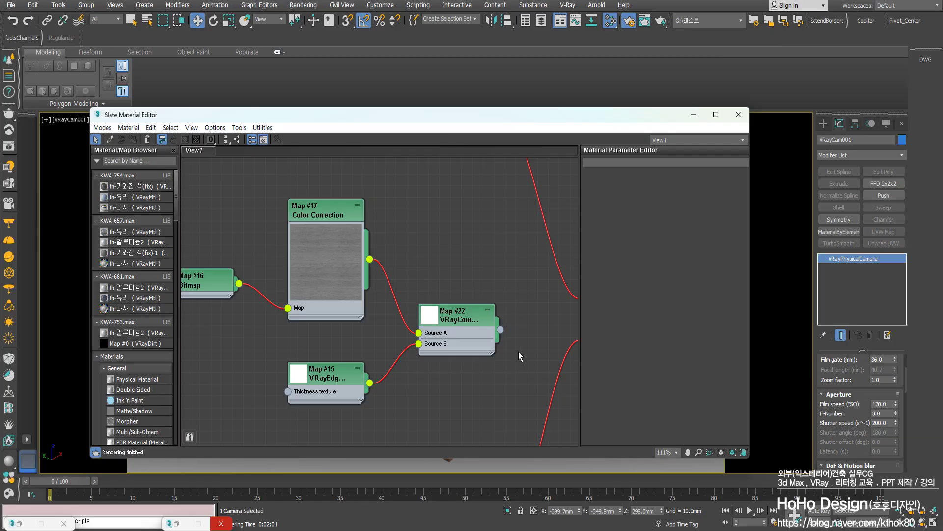
{"action": "double_click", "coordinate": [464, 324]}
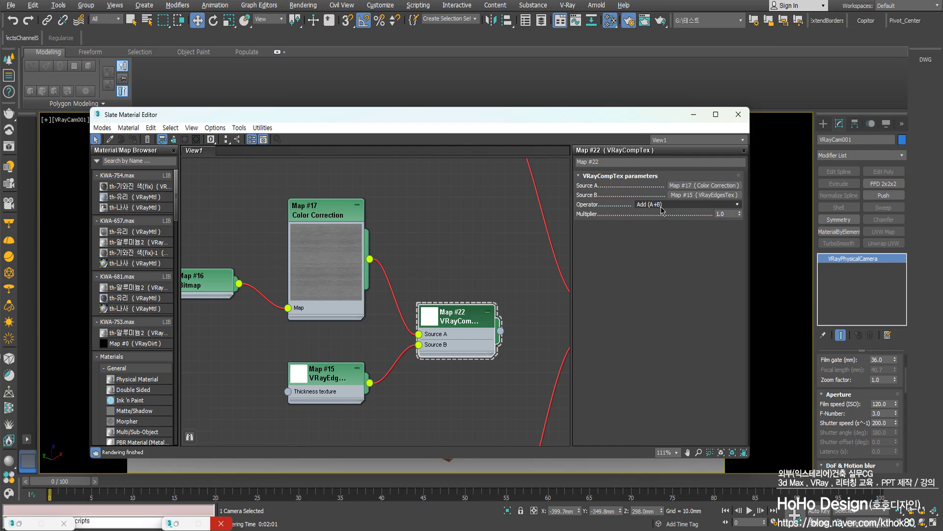
{"action": "left_click", "coordinate": [677, 204]}
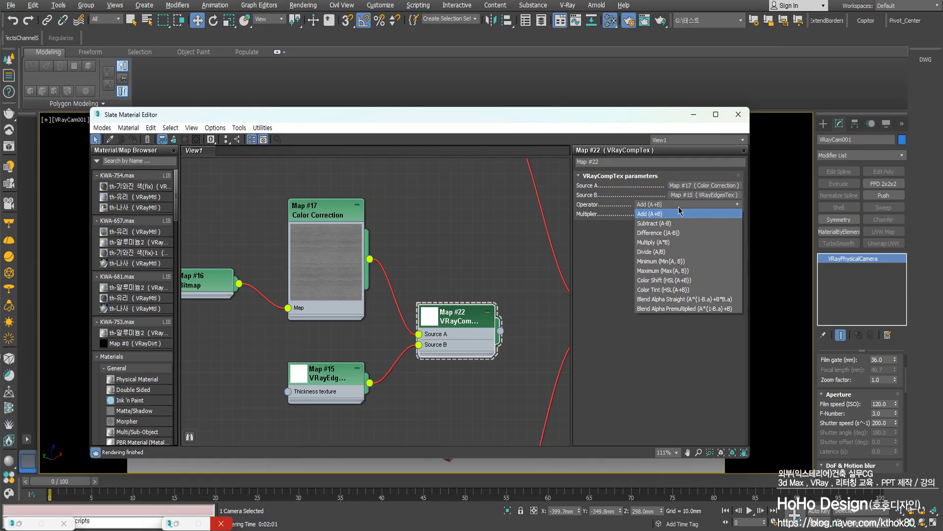
{"action": "left_click", "coordinate": [454, 235]}
{"action": "left_click", "coordinate": [696, 202]}
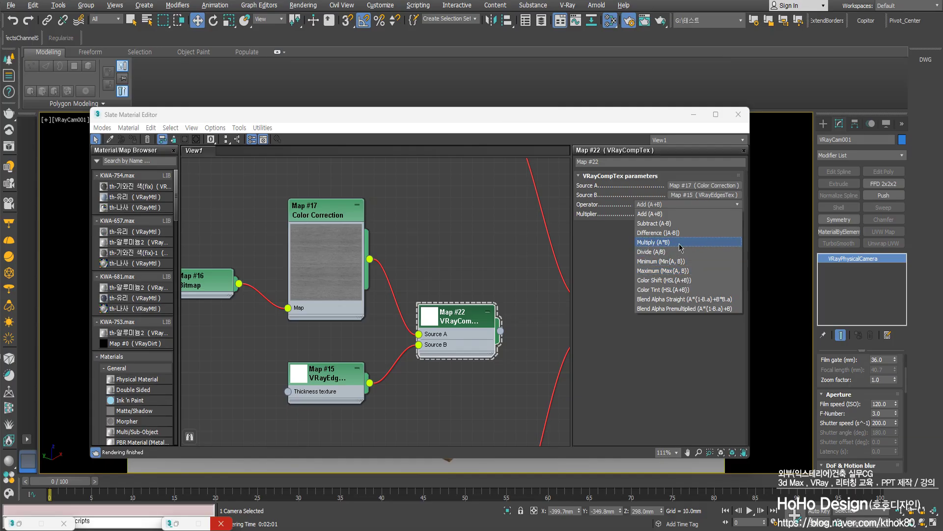
{"action": "left_click", "coordinate": [458, 233]}
Connect the VRayCompTex output to the wood material's Bump input
{"action": "middle_click_drag", "start_coordinate": [317, 242], "coordinate": [326, 237]}
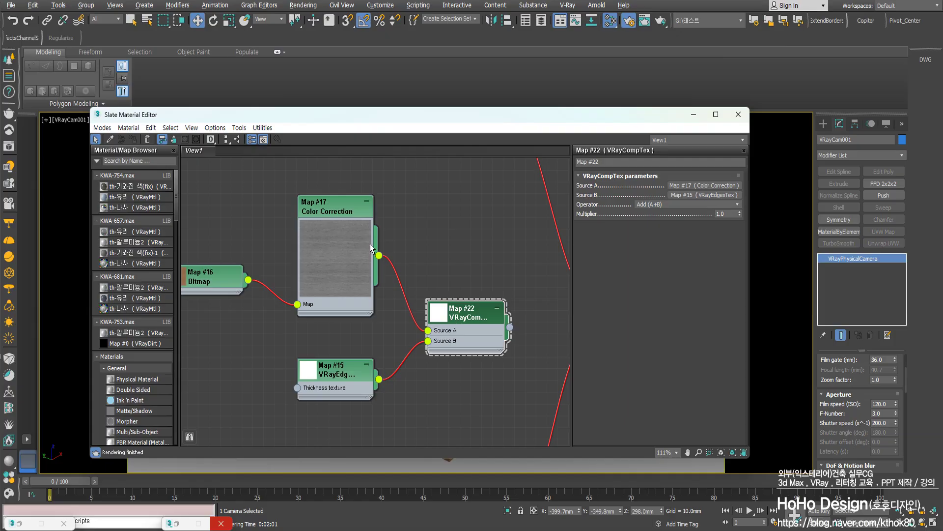
{"action": "scroll", "coordinate": [370, 244], "scroll_direction": "down", "scroll_amount": 3}
{"action": "middle_click_drag", "start_coordinate": [375, 270], "coordinate": [363, 254]}
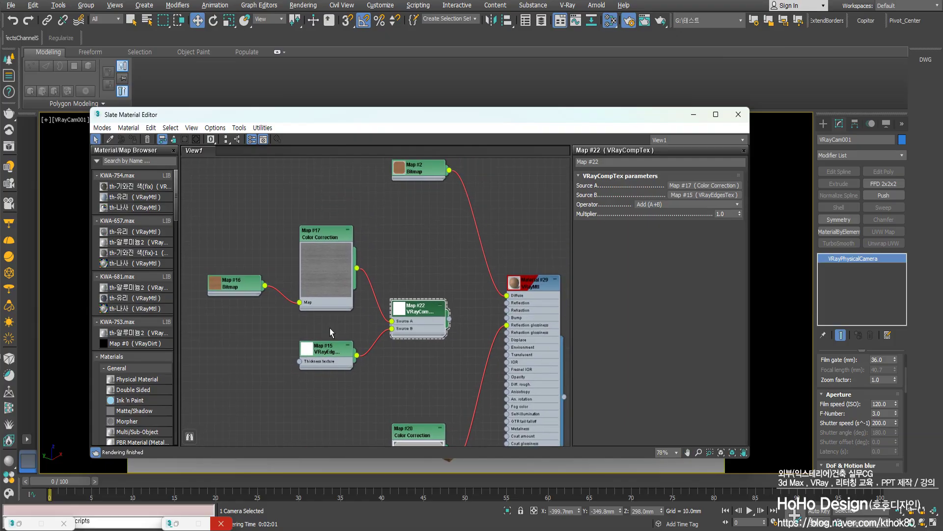
{"action": "scroll", "coordinate": [393, 314], "scroll_direction": "up", "scroll_amount": 3}
{"action": "left_click_drag", "start_coordinate": [403, 306], "coordinate": [470, 307]}
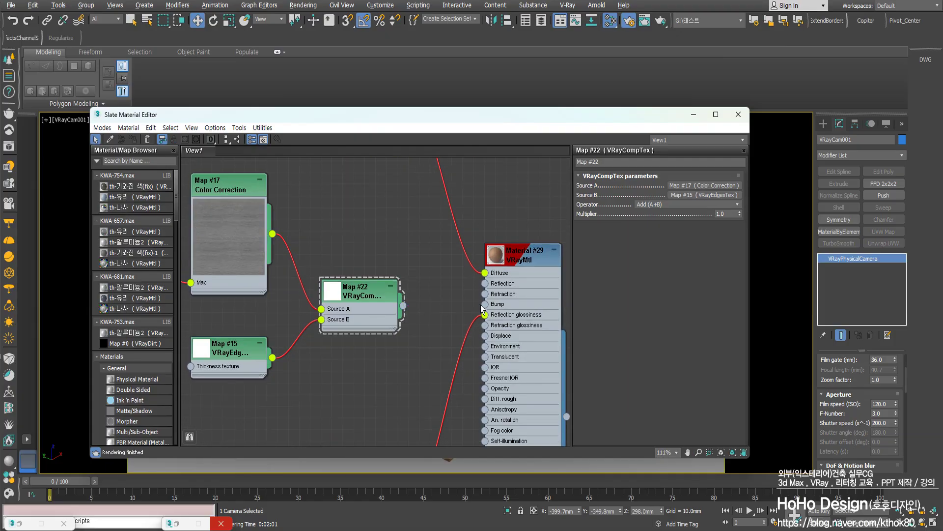
{"action": "left_click_drag", "start_coordinate": [403, 306], "coordinate": [486, 304]}
{"action": "scroll", "coordinate": [313, 308], "scroll_direction": "down", "scroll_amount": 4}
{"action": "middle_click_drag", "start_coordinate": [313, 308], "coordinate": [389, 288]}
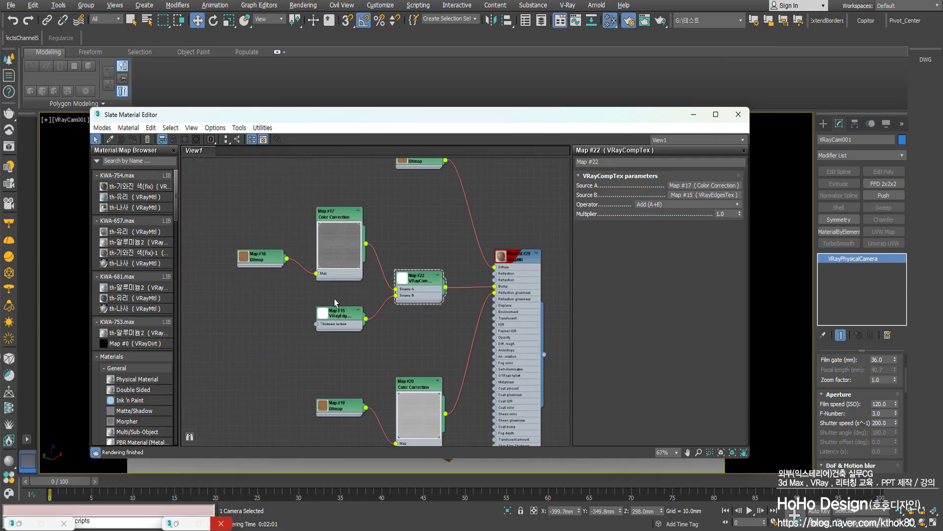
Set the material editor aside and render the VRayCam001 view with the combined grain and edge bump
{"action": "scroll", "coordinate": [544, 284], "scroll_direction": "up", "scroll_amount": 2}
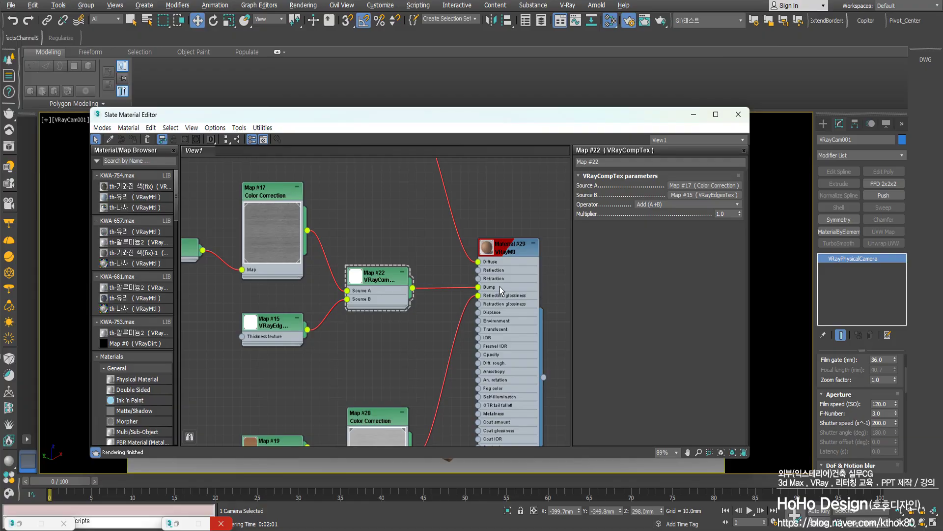
{"action": "left_click", "coordinate": [693, 114]}
{"action": "right_click", "coordinate": [422, 239]}
{"action": "left_click", "coordinate": [421, 239]}
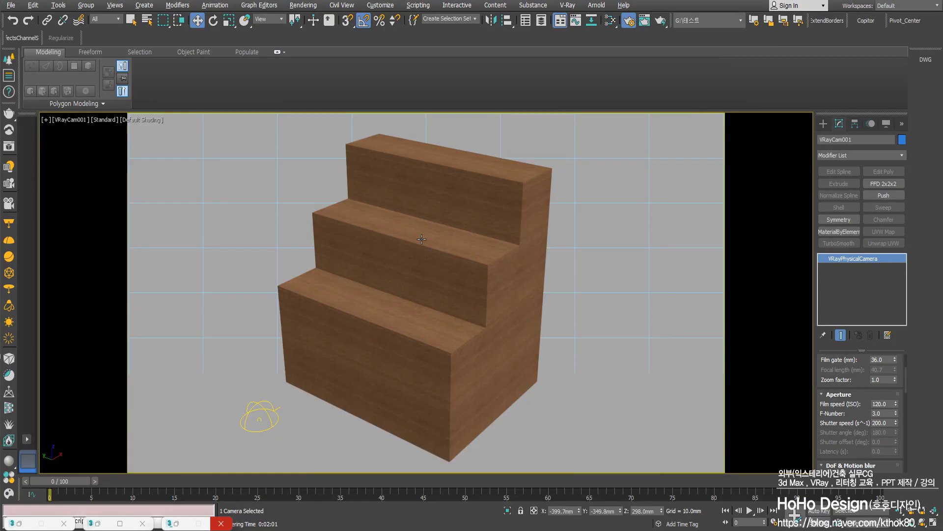
{"action": "key", "text": "shift+q"}
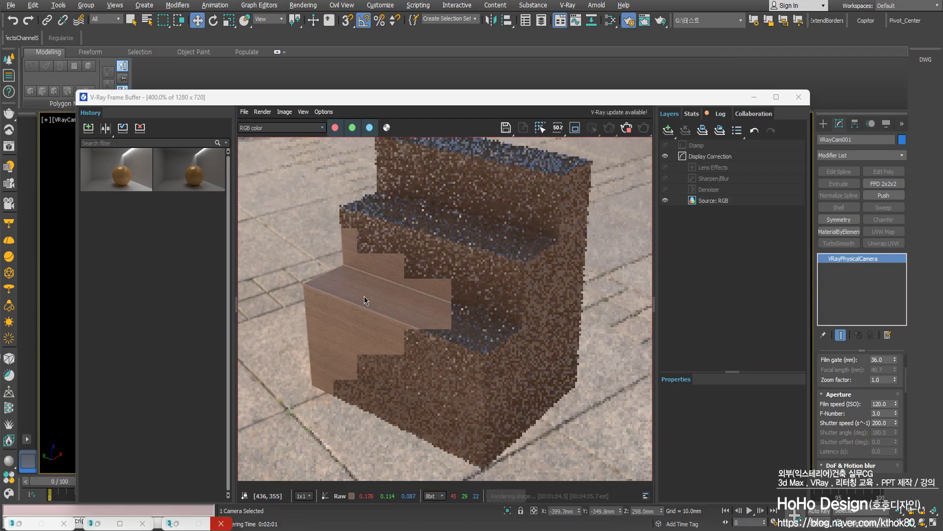
Examine the wood grain bump and the rounded edges of the stepped box up close in the render
{"action": "scroll", "coordinate": [378, 304], "scroll_direction": "up", "scroll_amount": 2}
{"action": "scroll", "coordinate": [404, 318], "scroll_direction": "down", "scroll_amount": 4}
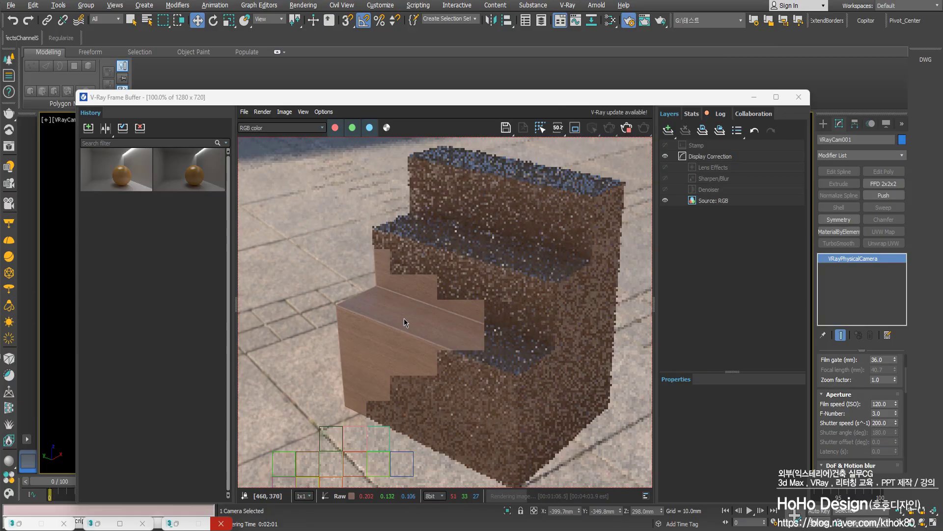
{"action": "scroll", "coordinate": [411, 335], "scroll_direction": "up", "scroll_amount": 4}
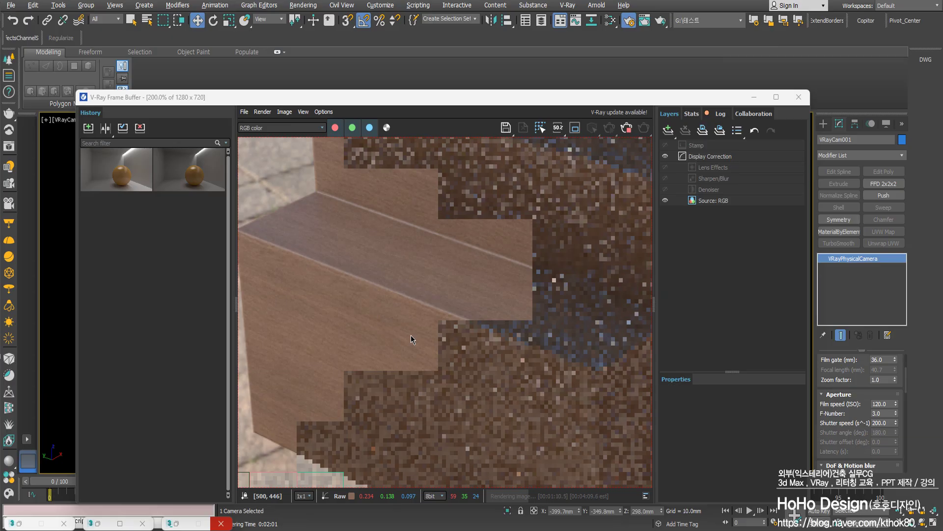
{"action": "scroll", "coordinate": [411, 335], "scroll_direction": "down", "scroll_amount": 2}
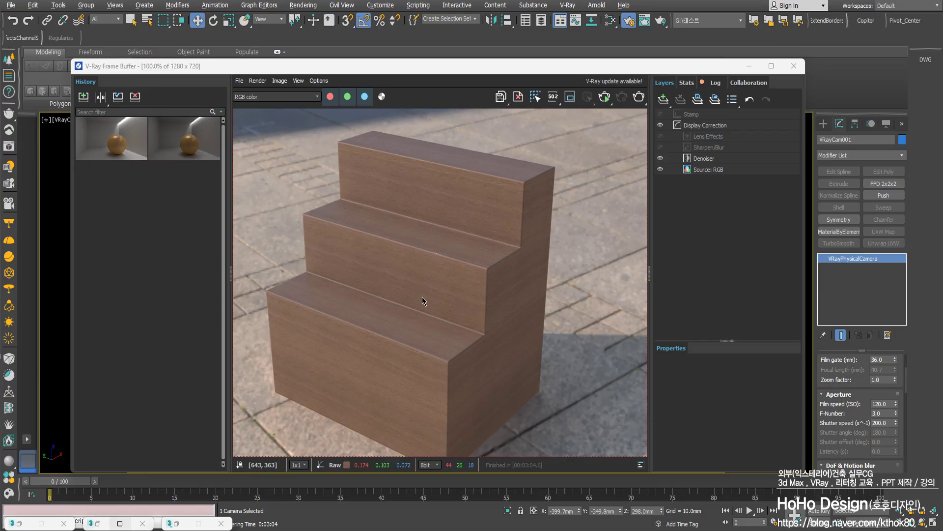
{"action": "middle_click_drag", "start_coordinate": [444, 323], "coordinate": [451, 293]}
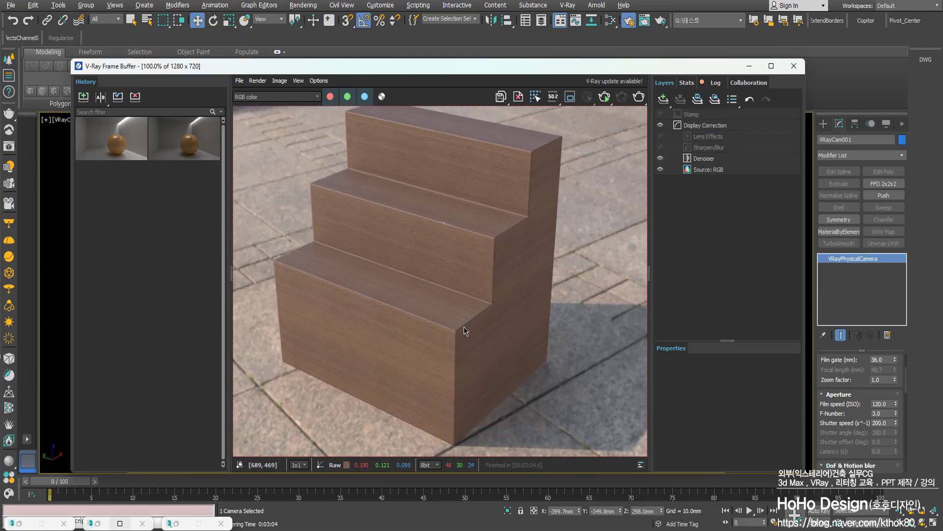
{"action": "scroll", "coordinate": [439, 357], "scroll_direction": "up", "scroll_amount": 3}
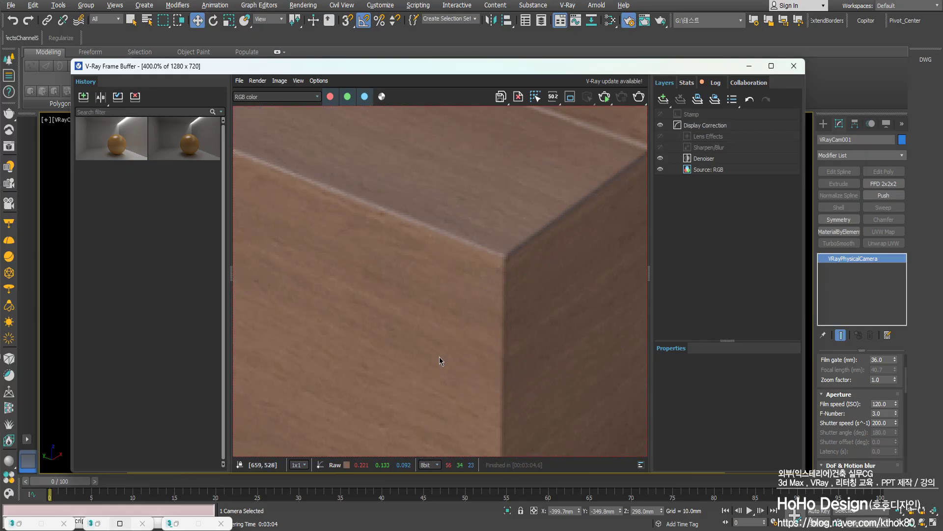
{"action": "scroll", "coordinate": [443, 346], "scroll_direction": "down", "scroll_amount": 1}
{"action": "scroll", "coordinate": [443, 345], "scroll_direction": "down", "scroll_amount": 4}
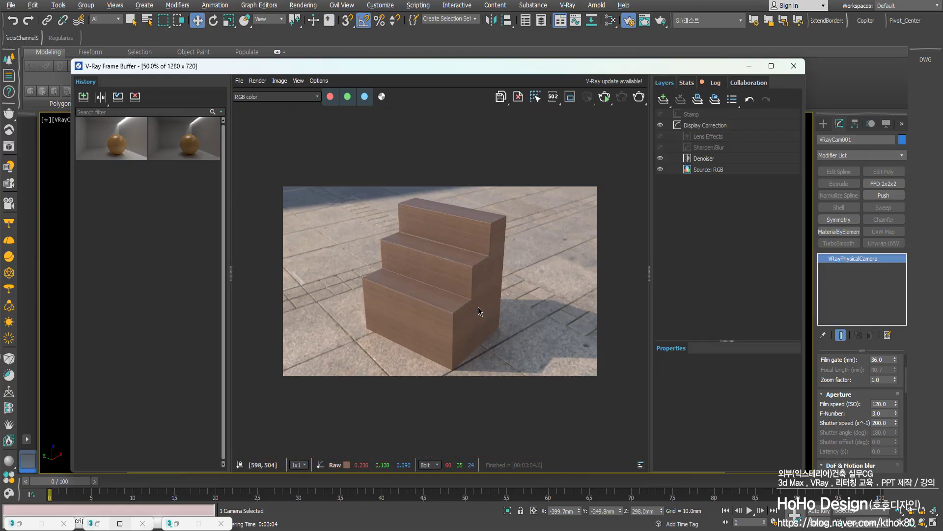
{"action": "scroll", "coordinate": [446, 308], "scroll_direction": "up", "scroll_amount": 3}
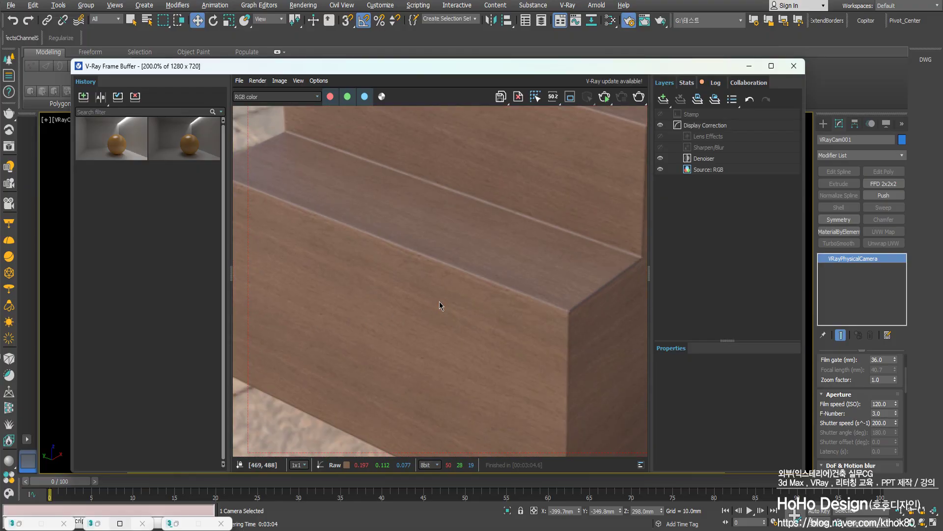
{"action": "scroll", "coordinate": [429, 284], "scroll_direction": "down", "scroll_amount": 3}
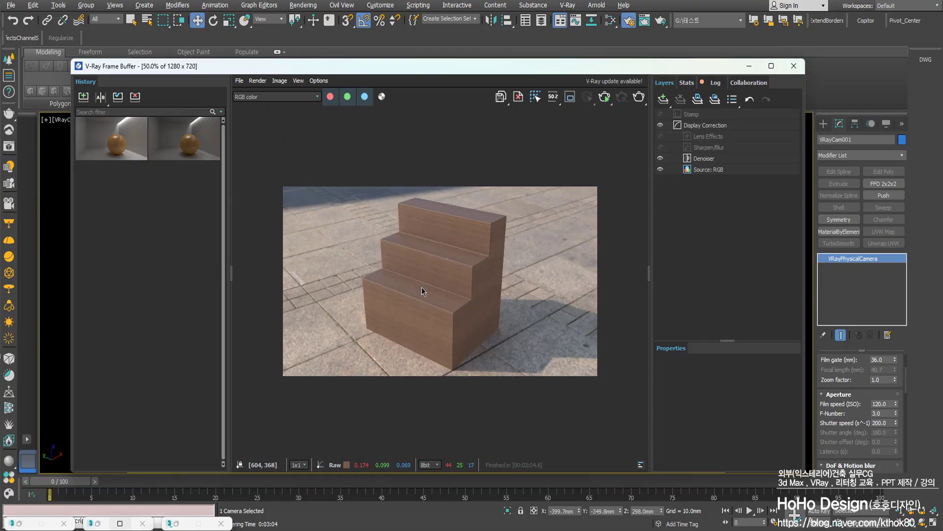
{"action": "scroll", "coordinate": [392, 317], "scroll_direction": "up", "scroll_amount": 1}
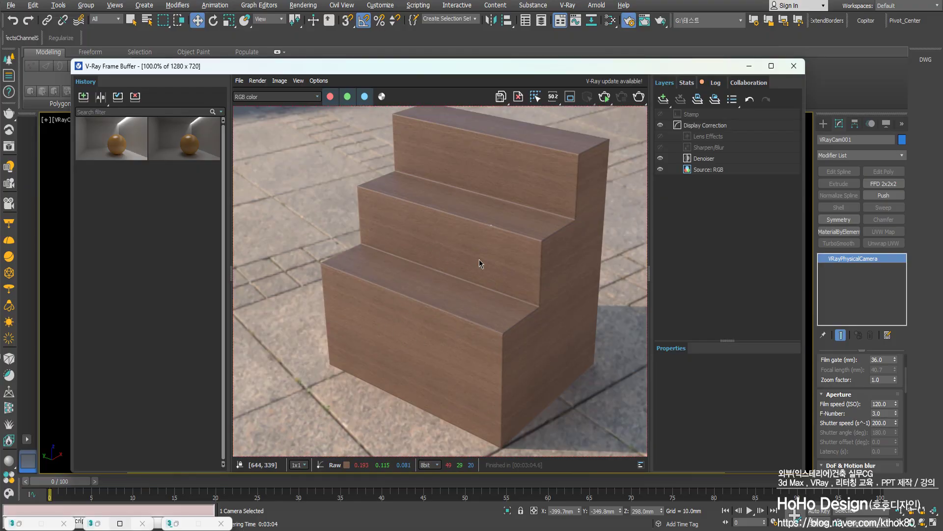
{"action": "middle_click_drag", "start_coordinate": [479, 258], "coordinate": [423, 324]}
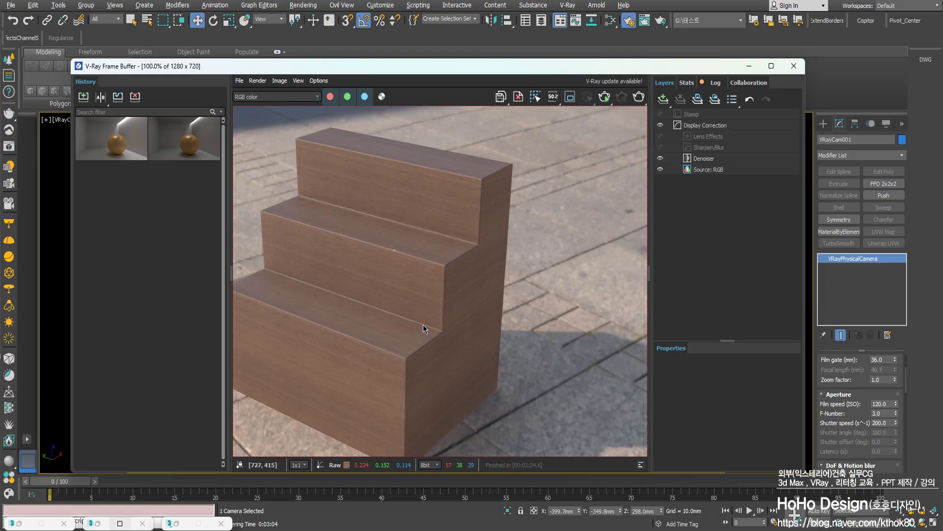
{"action": "middle_click_drag", "start_coordinate": [419, 324], "coordinate": [456, 306]}
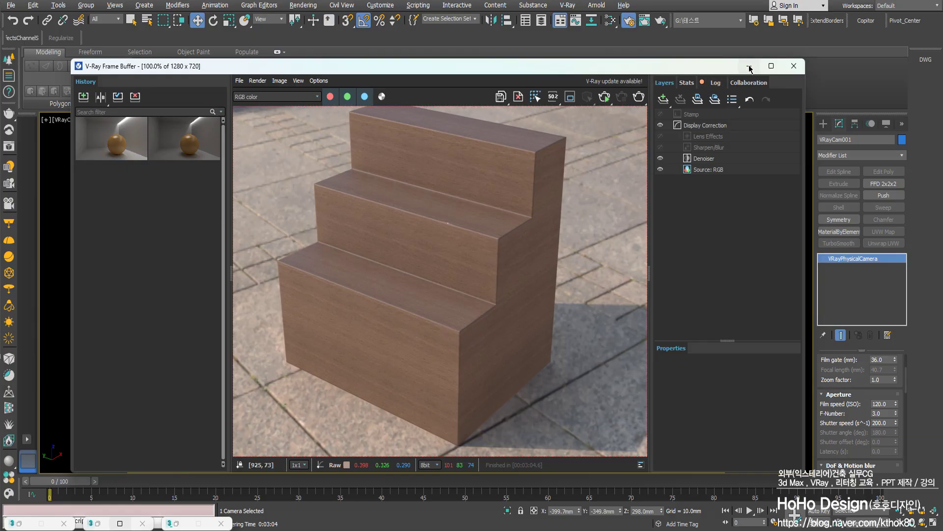
Put away the render window, reopen the material editor and shift the VRayEdgesTex node farther from the VRayCompTex node
{"action": "left_click", "coordinate": [748, 66]}
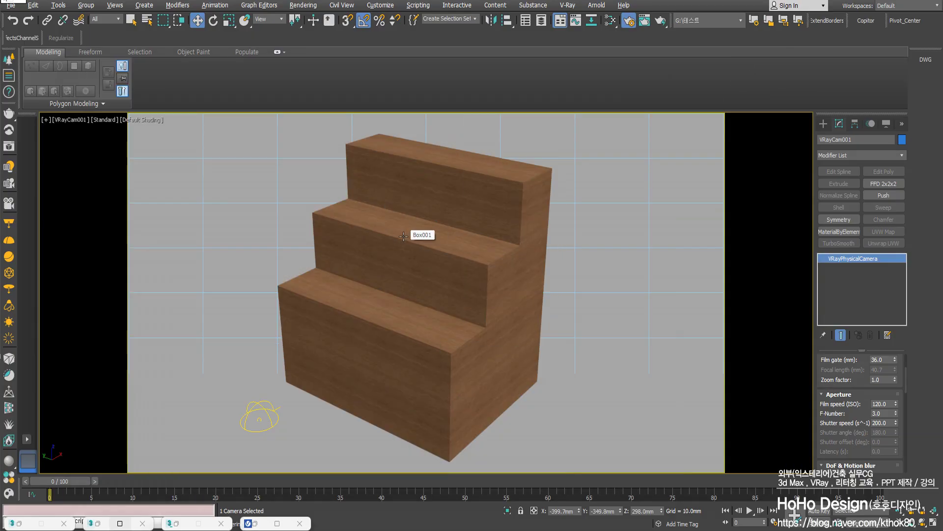
{"action": "key", "text": "m"}
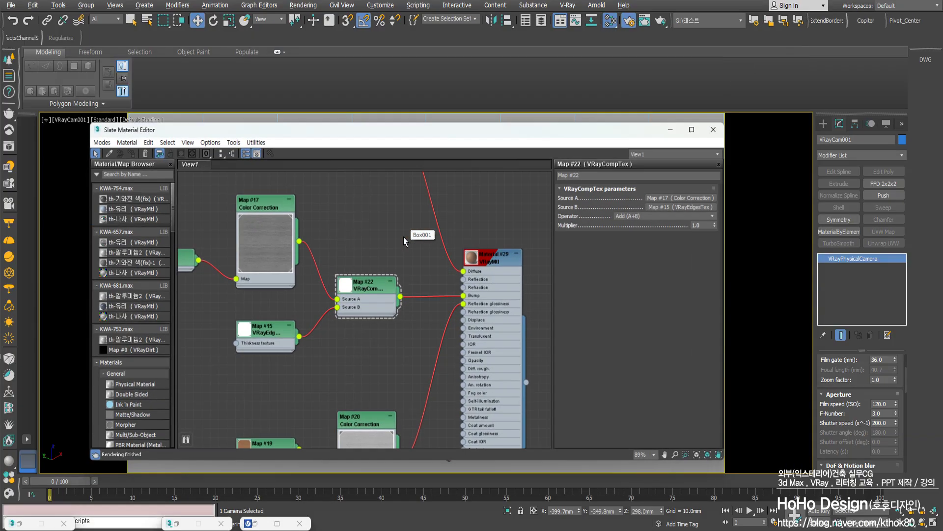
{"action": "middle_click_drag", "start_coordinate": [397, 308], "coordinate": [441, 288]}
{"action": "middle_click_drag", "start_coordinate": [372, 232], "coordinate": [406, 241]}
{"action": "left_click_drag", "start_coordinate": [370, 318], "coordinate": [343, 308]}
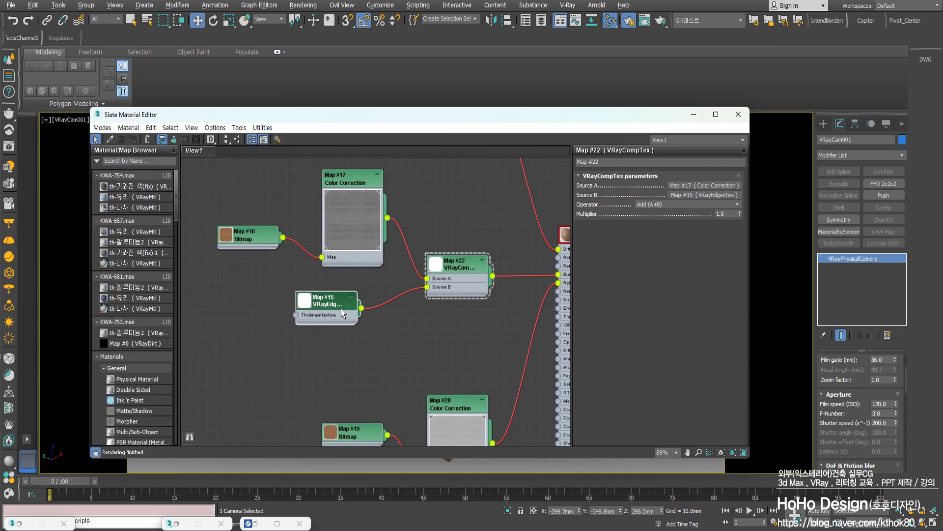
Open the parameters of the Color Correction feeding Reflection glossiness and review the wood material's bump and glossiness node connections
{"action": "middle_click_drag", "start_coordinate": [431, 319], "coordinate": [399, 223]}
{"action": "double_click", "coordinate": [425, 308]}
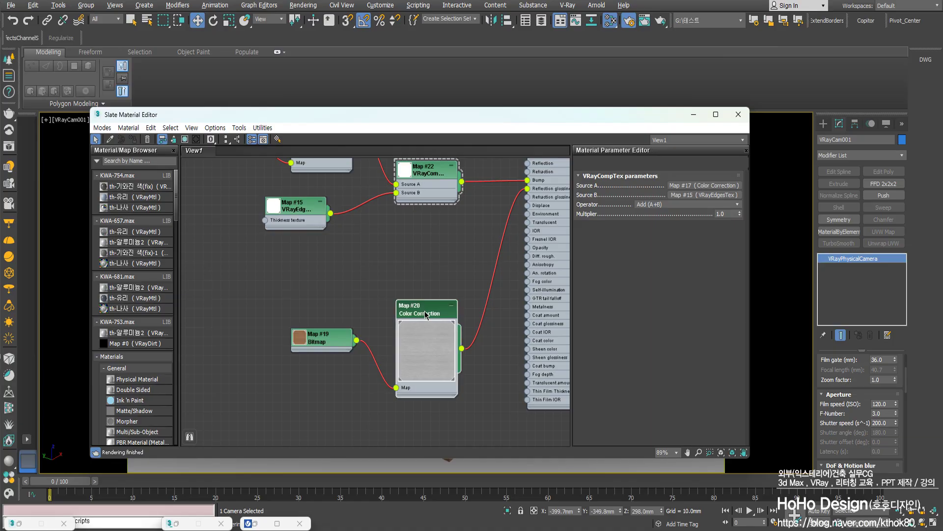
{"action": "middle_click_drag", "start_coordinate": [421, 271], "coordinate": [378, 296]}
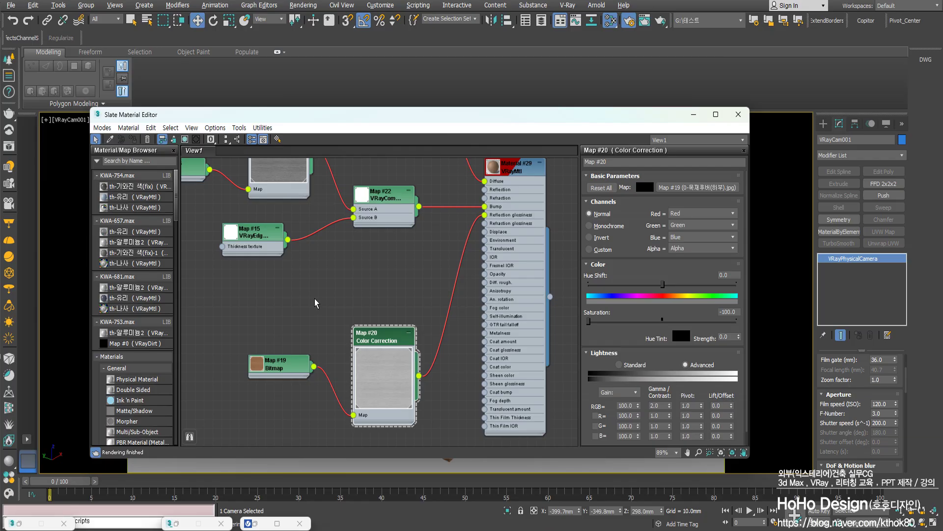
{"action": "middle_click_drag", "start_coordinate": [289, 225], "coordinate": [376, 308]}
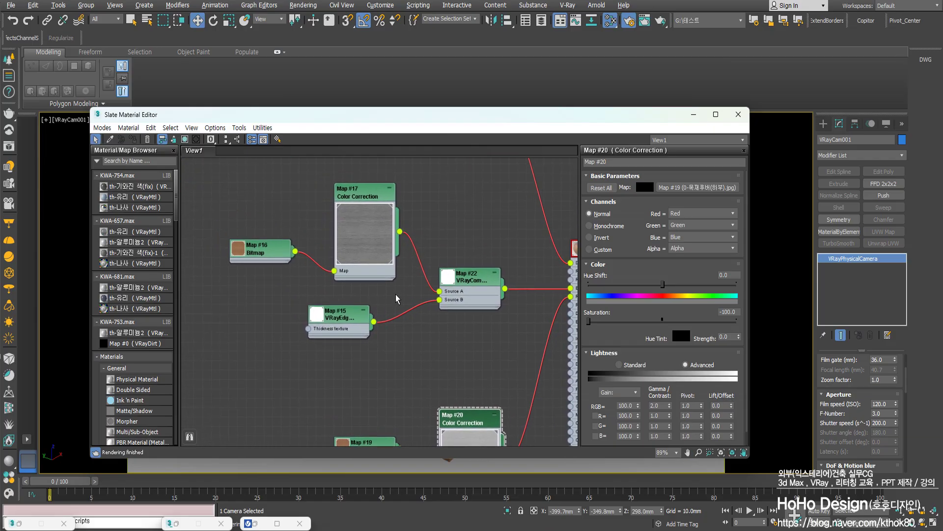
{"action": "scroll", "coordinate": [491, 285], "scroll_direction": "up", "scroll_amount": 4}
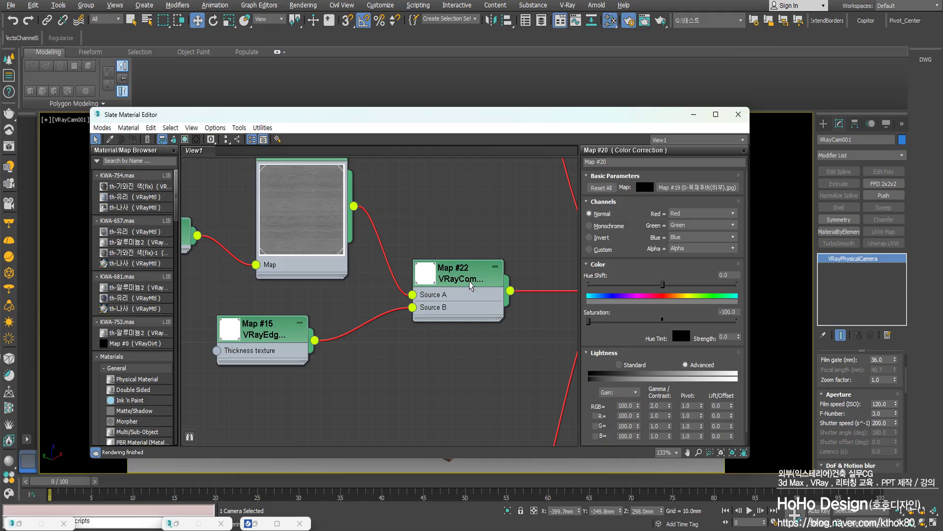
{"action": "scroll", "coordinate": [470, 286], "scroll_direction": "down", "scroll_amount": 4}
{"action": "middle_click_drag", "start_coordinate": [470, 286], "coordinate": [380, 304]}
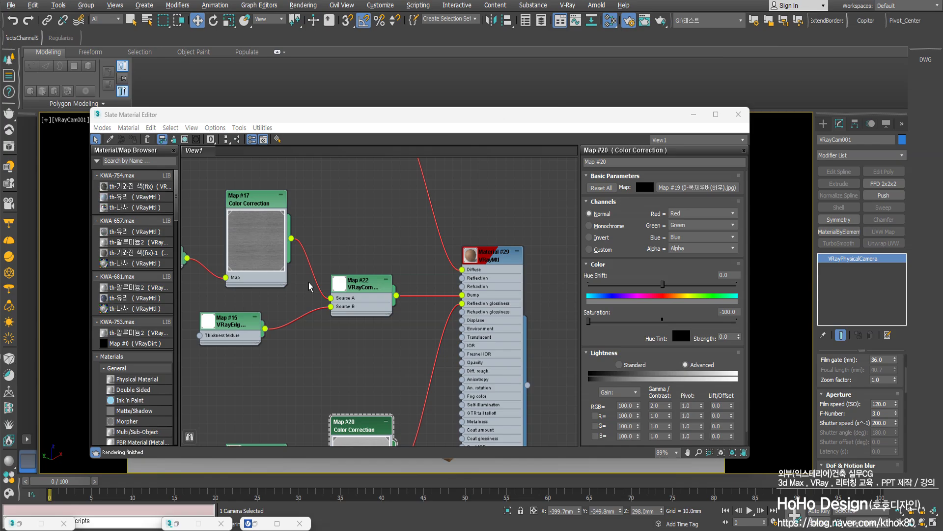
{"action": "middle_click_drag", "start_coordinate": [293, 274], "coordinate": [393, 278]}
{"action": "scroll", "coordinate": [384, 279], "scroll_direction": "down", "scroll_amount": 2}
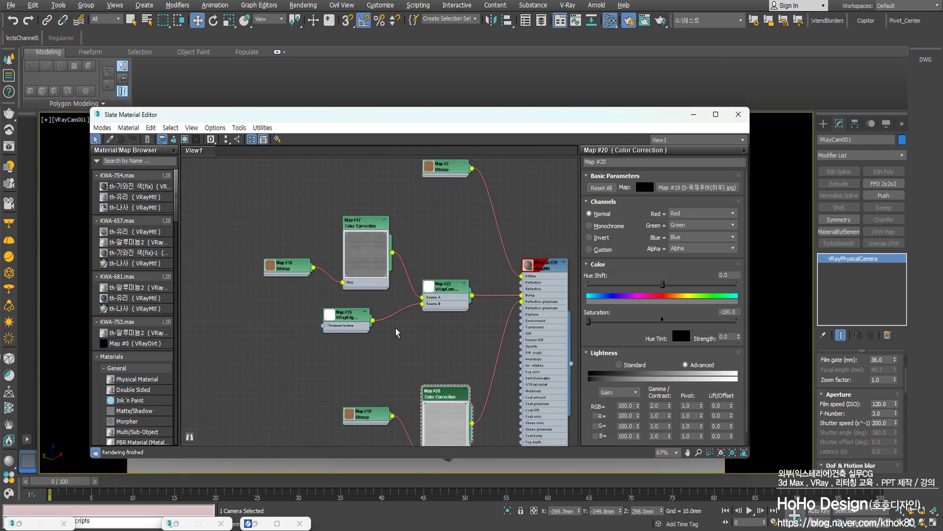
{"action": "scroll", "coordinate": [390, 326], "scroll_direction": "up", "scroll_amount": 2}
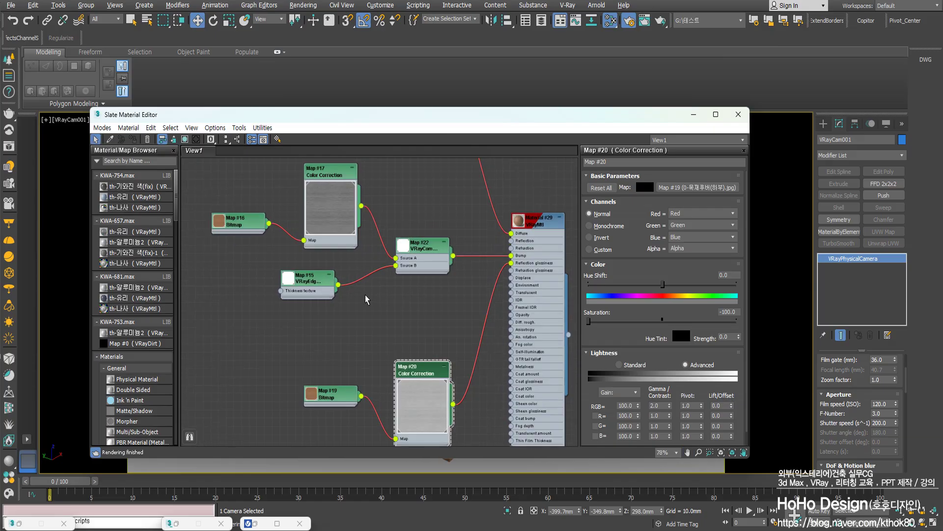